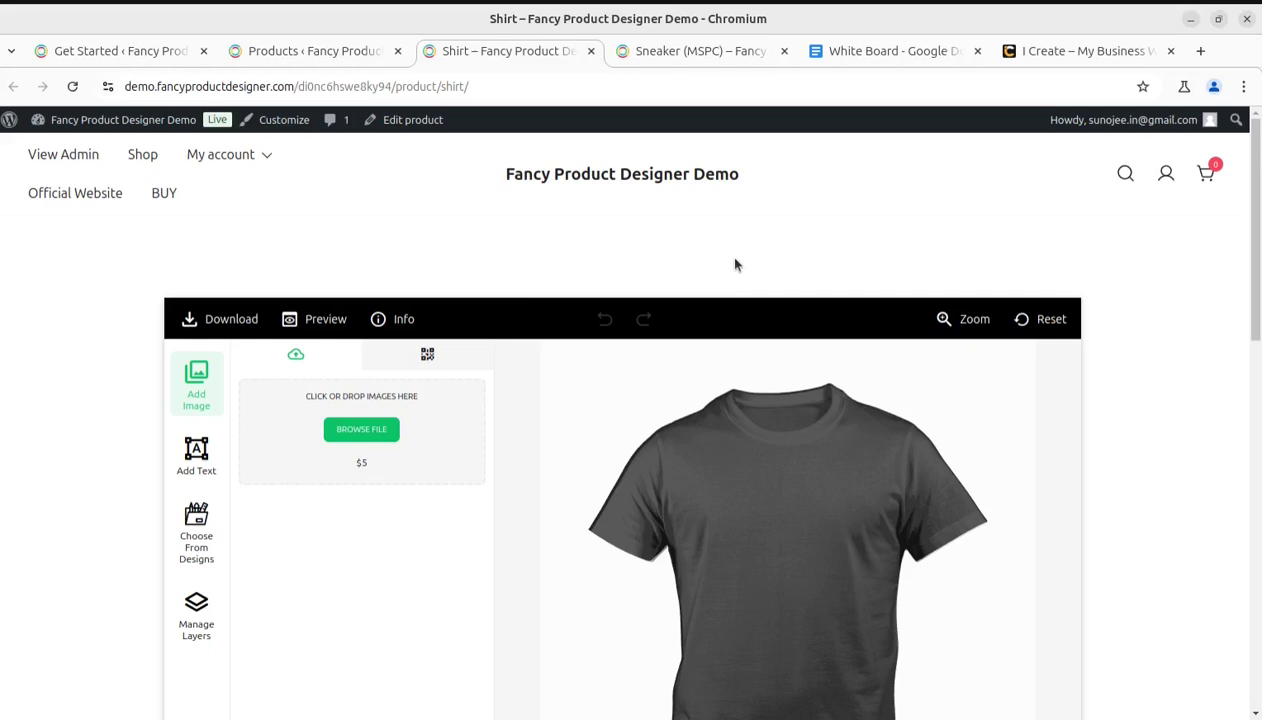
- Scroll the shirt demo and switch between its add-text and image upload panels
scroll(721, 269, "down", 2)
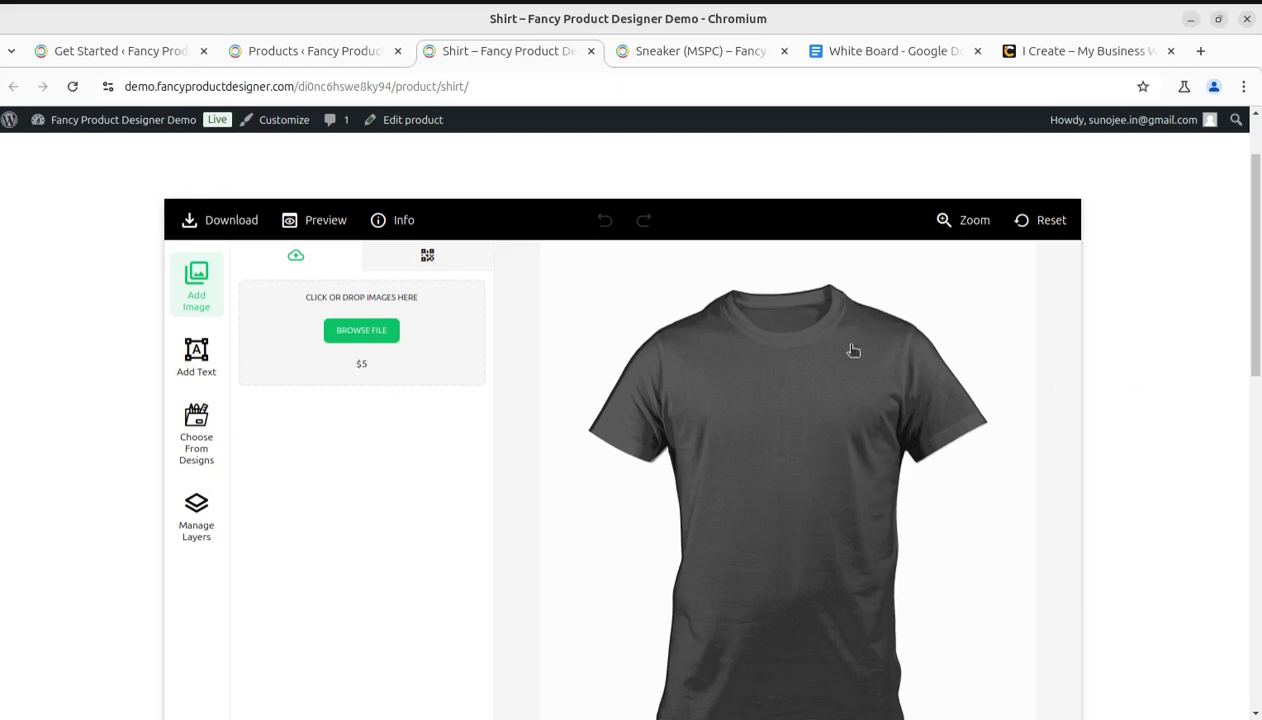
scroll(749, 310, "down", 4)
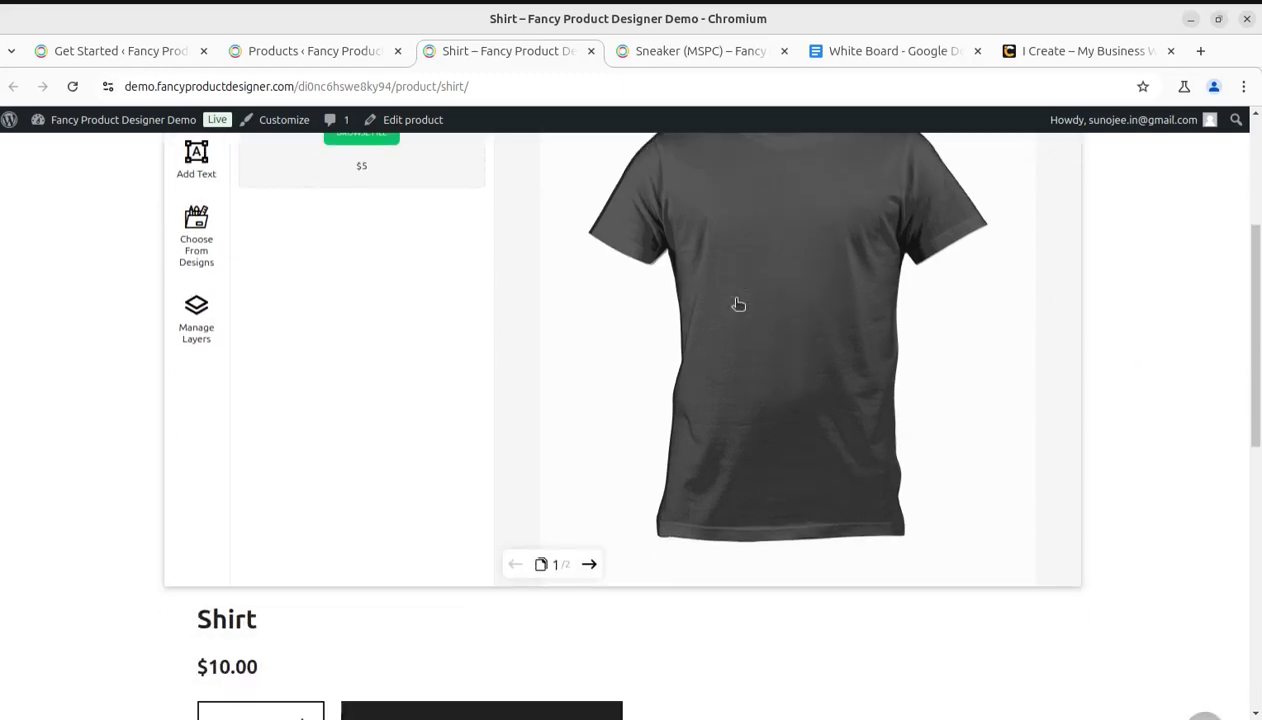
scroll(463, 374, "up", 2)
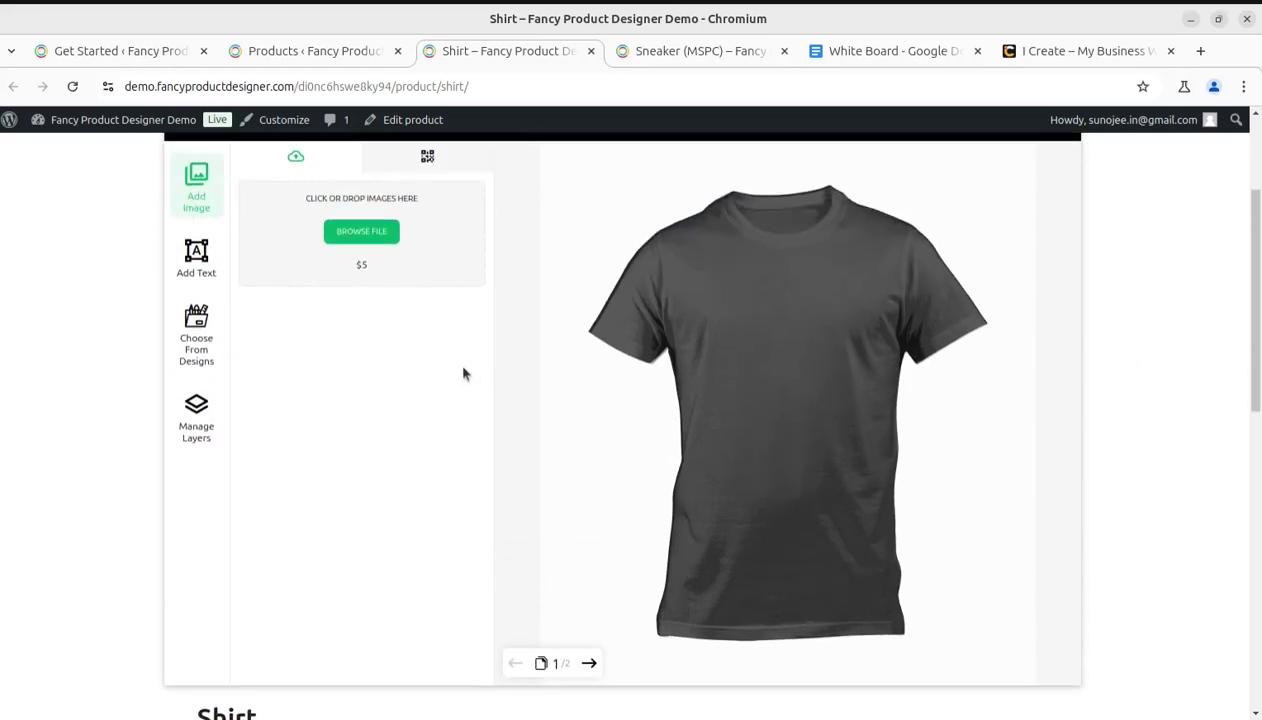
scroll(463, 374, "up", 4)
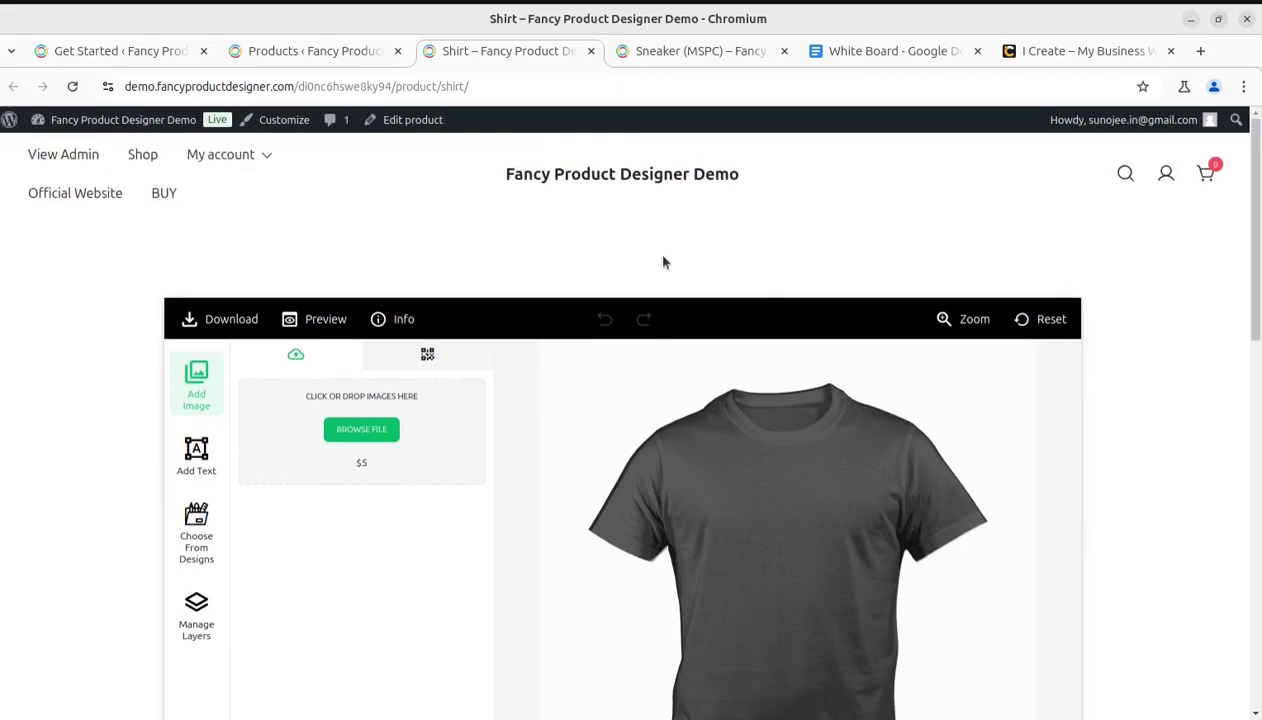
scroll(906, 402, "down", 2)
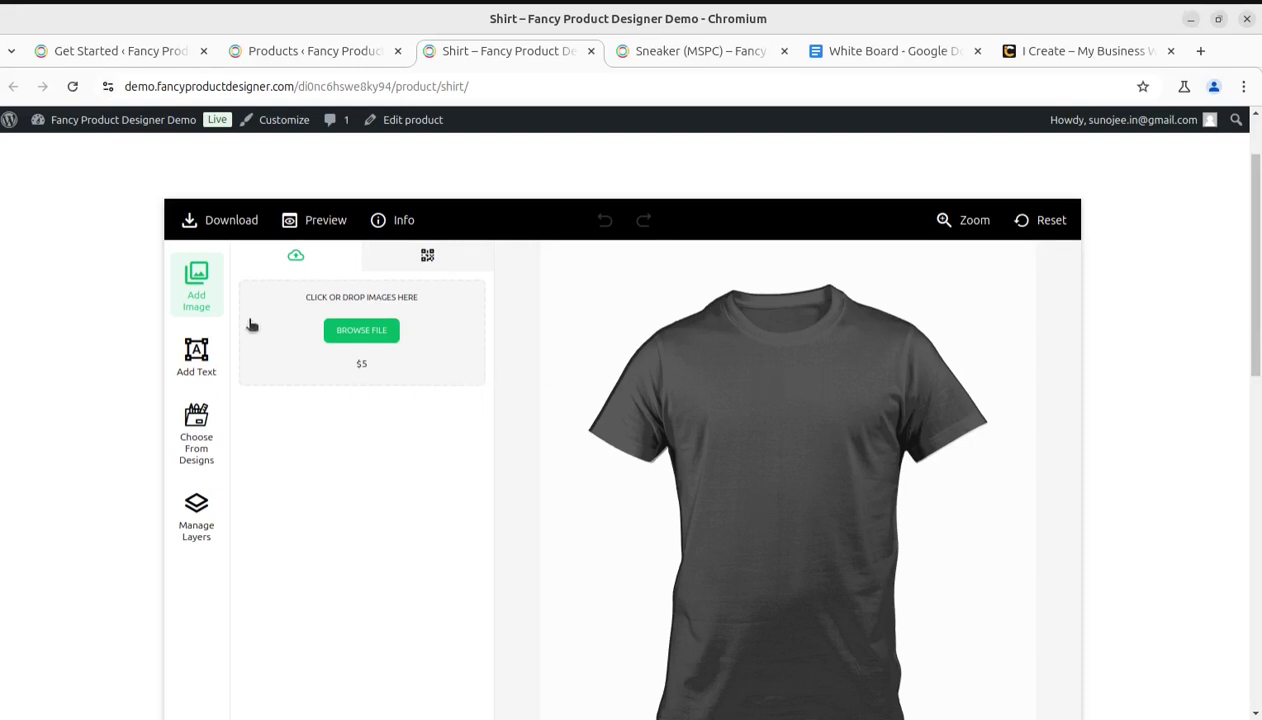
left_click(198, 364)
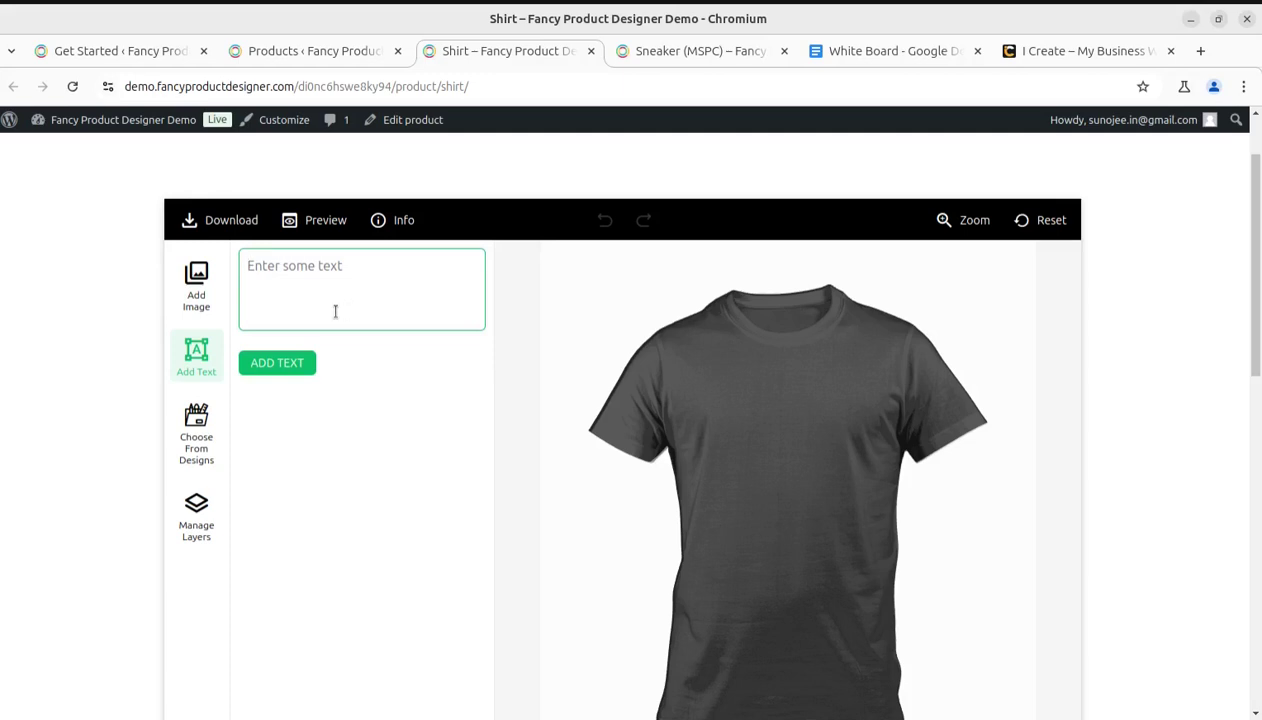
left_click(196, 298)
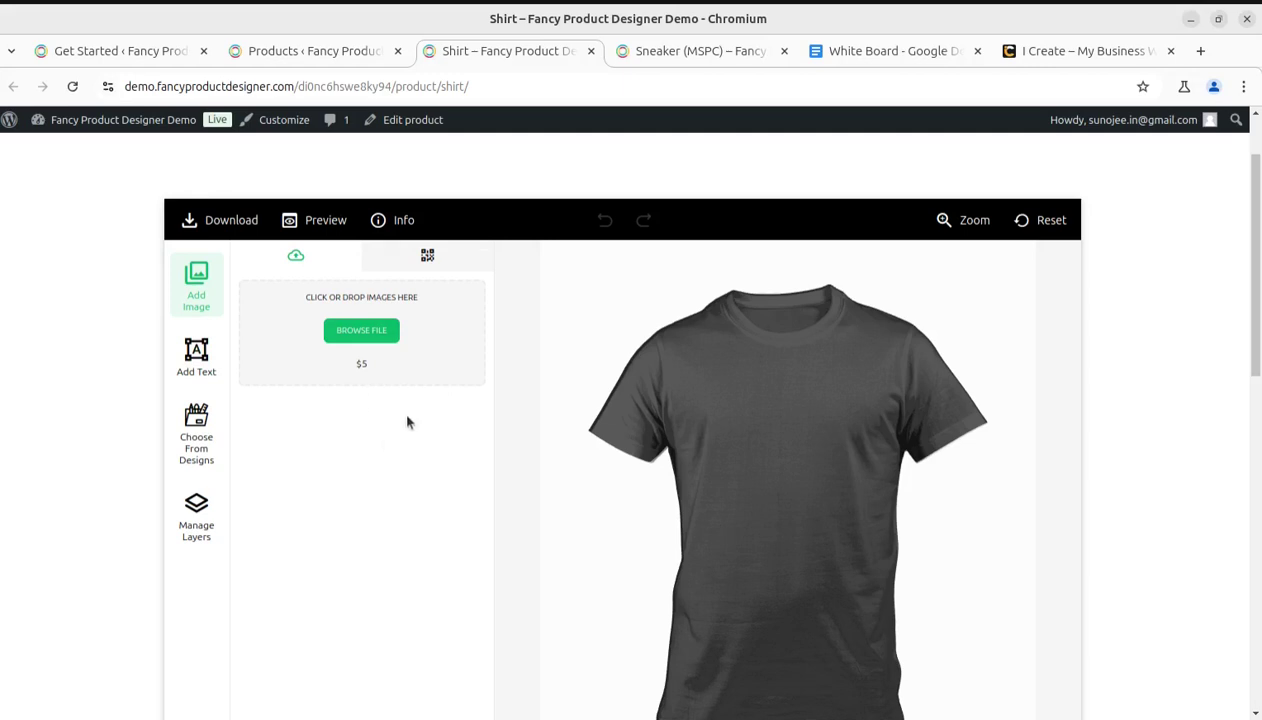
- Look through the Sneaker (MSPC) product demo, then return to the shirt demo
left_click(665, 51)
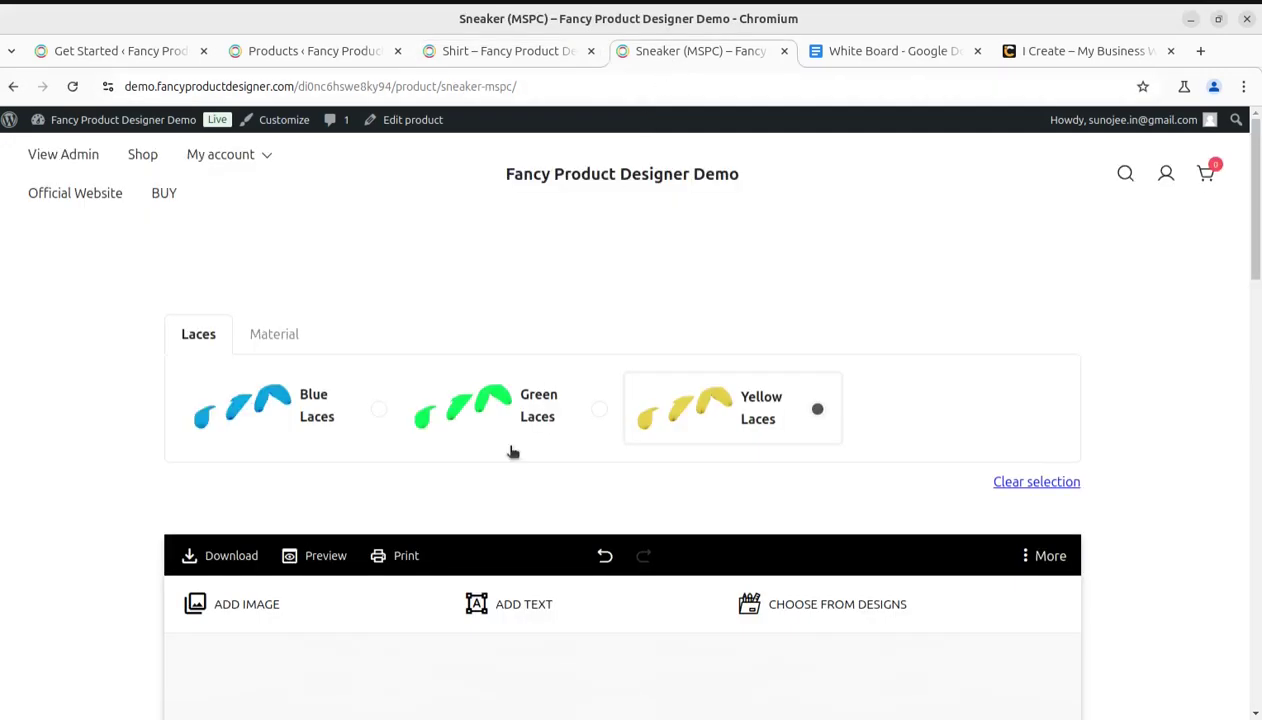
scroll(317, 500, "down", 3)
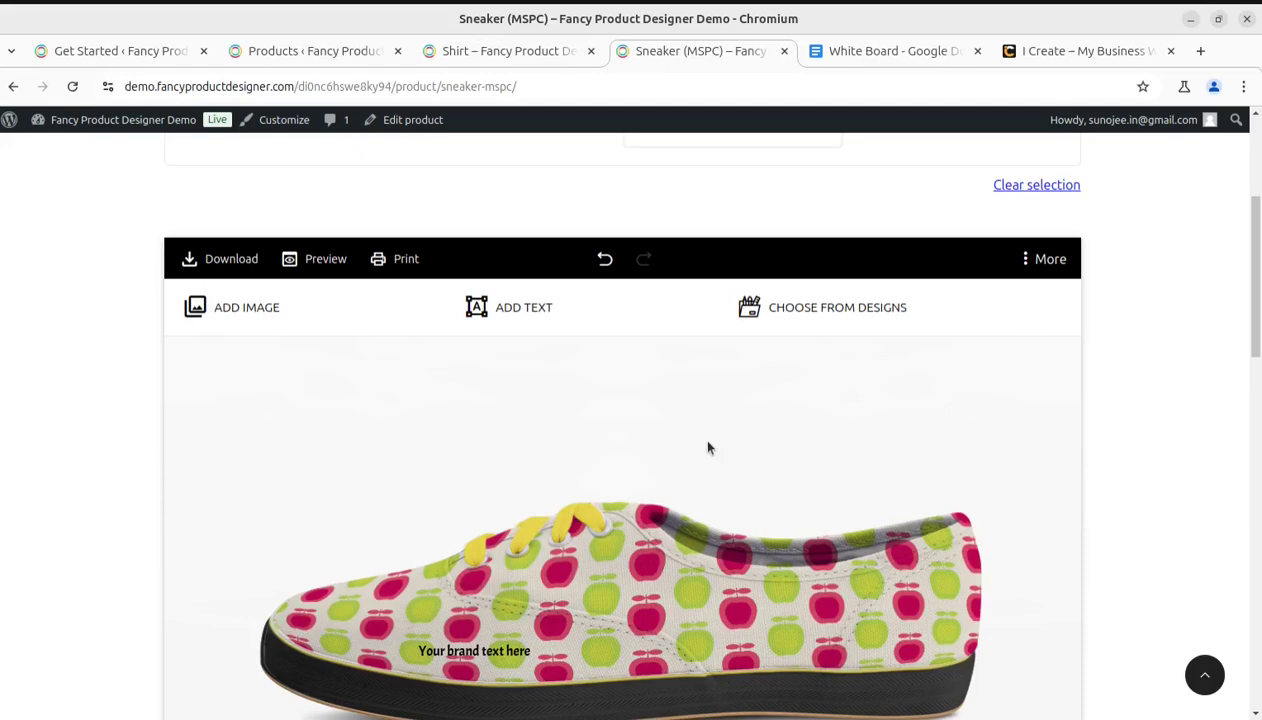
scroll(706, 447, "down", 1)
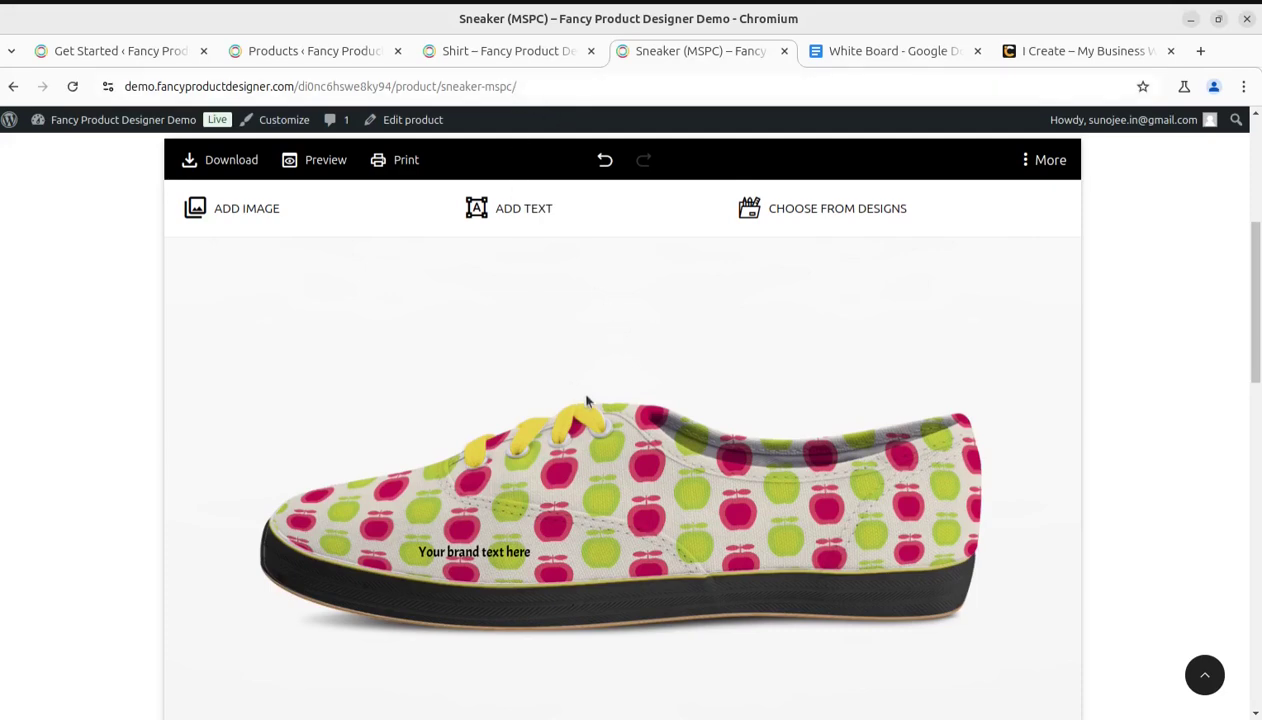
scroll(588, 401, "up", 1)
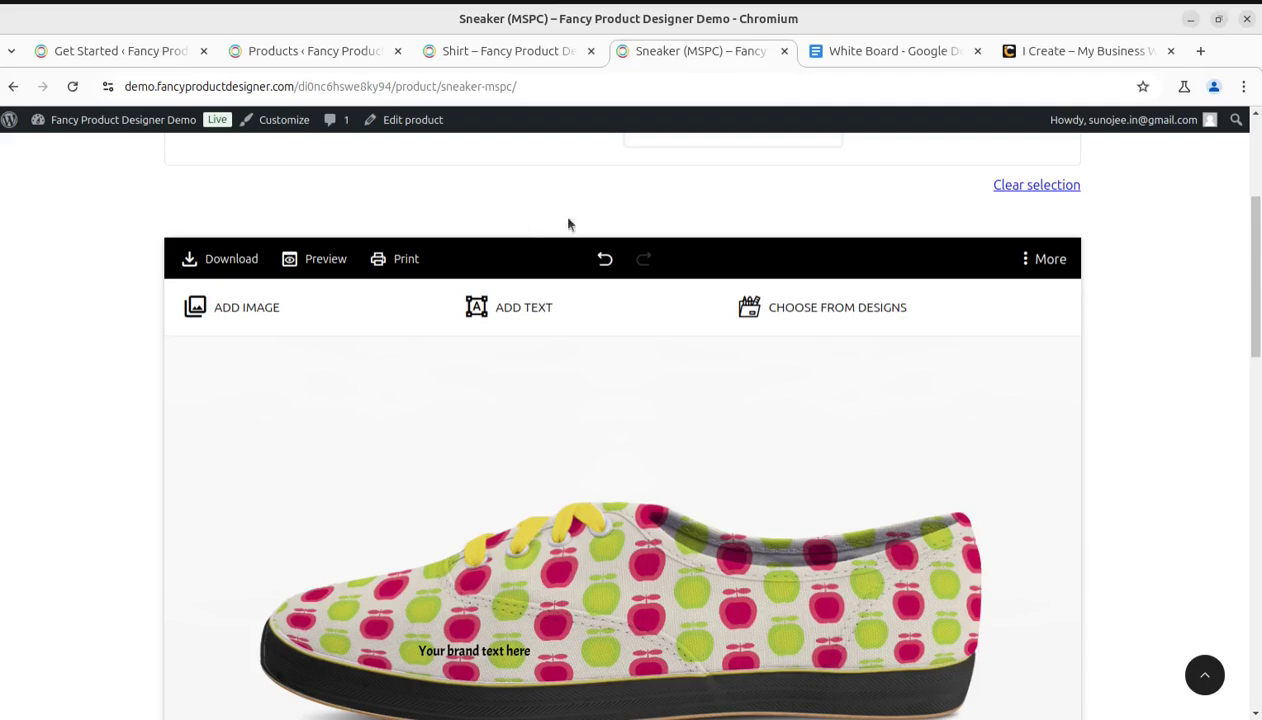
left_click(464, 56)
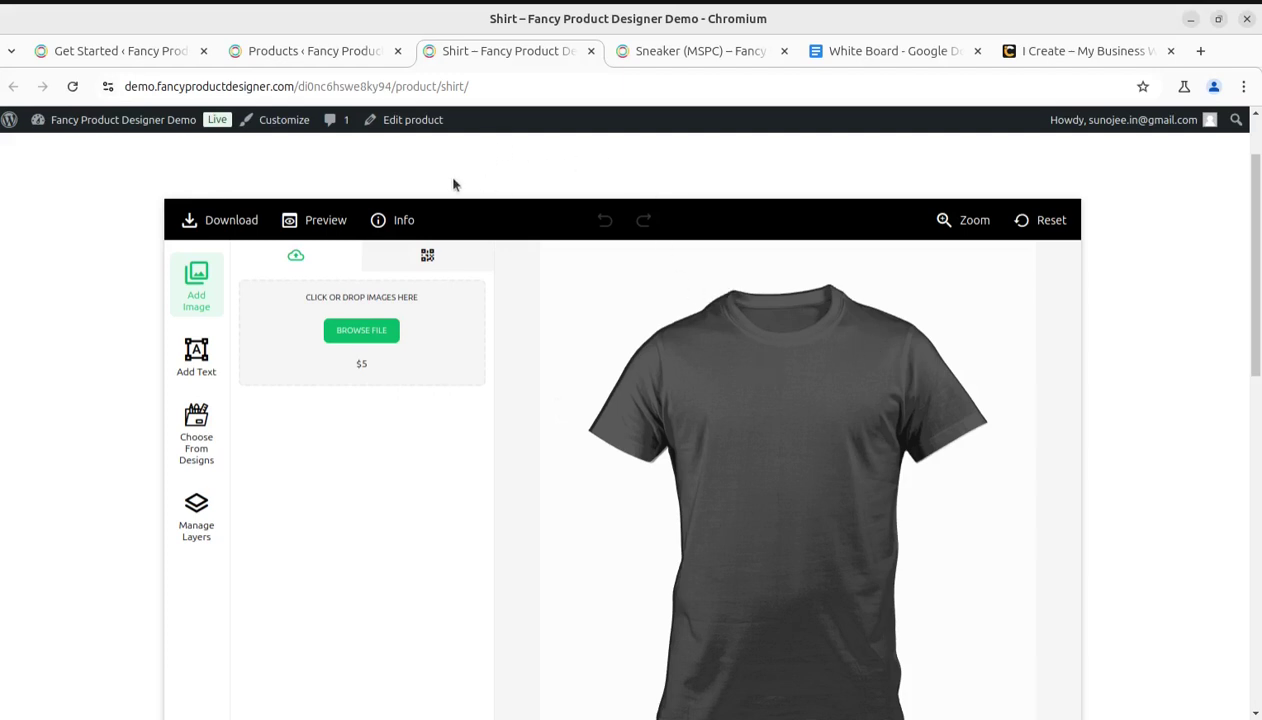
- Bring up the White Board notes, briefly check the i-Create site's chat, then come back
left_click(866, 57)
left_click(421, 437)
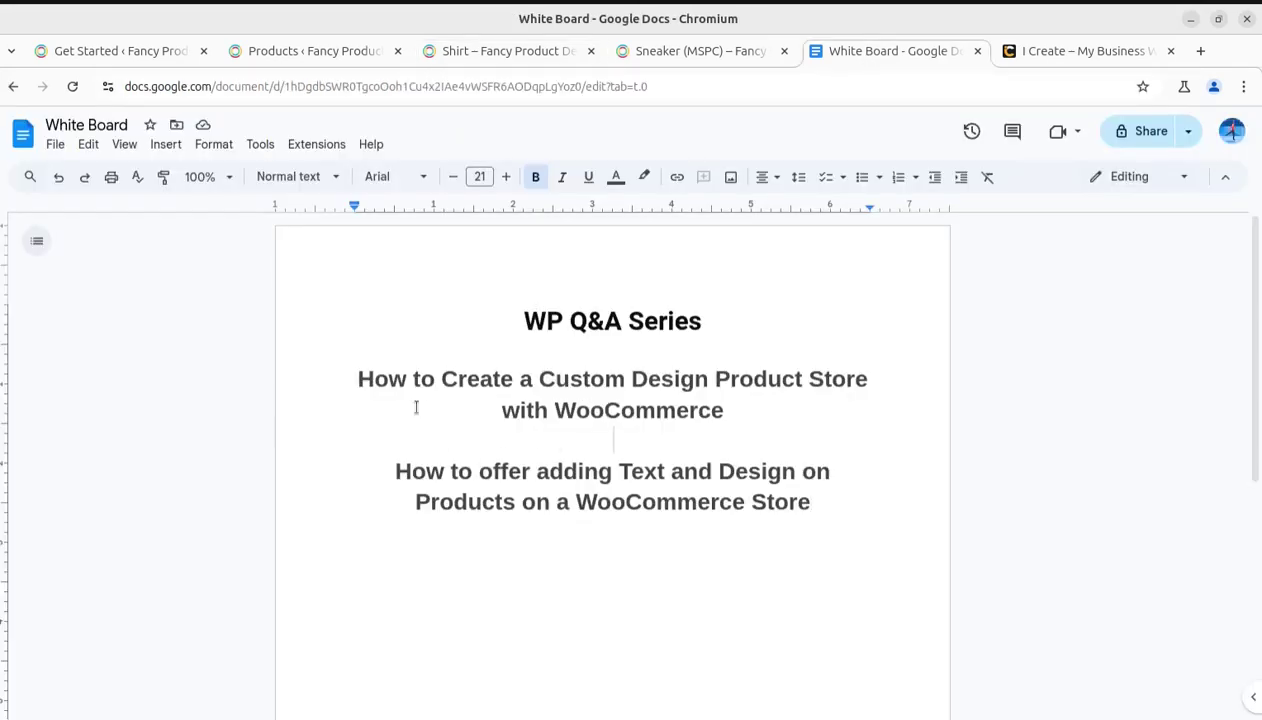
left_click(1034, 55)
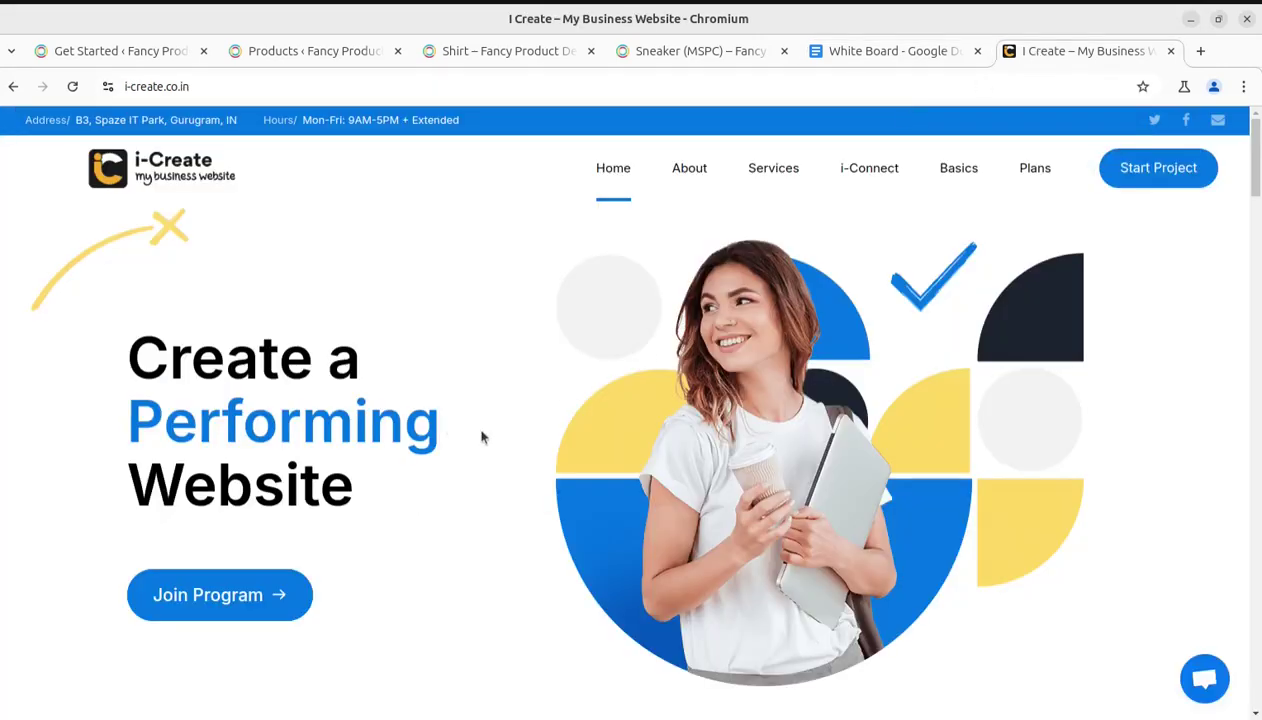
left_click(1204, 678)
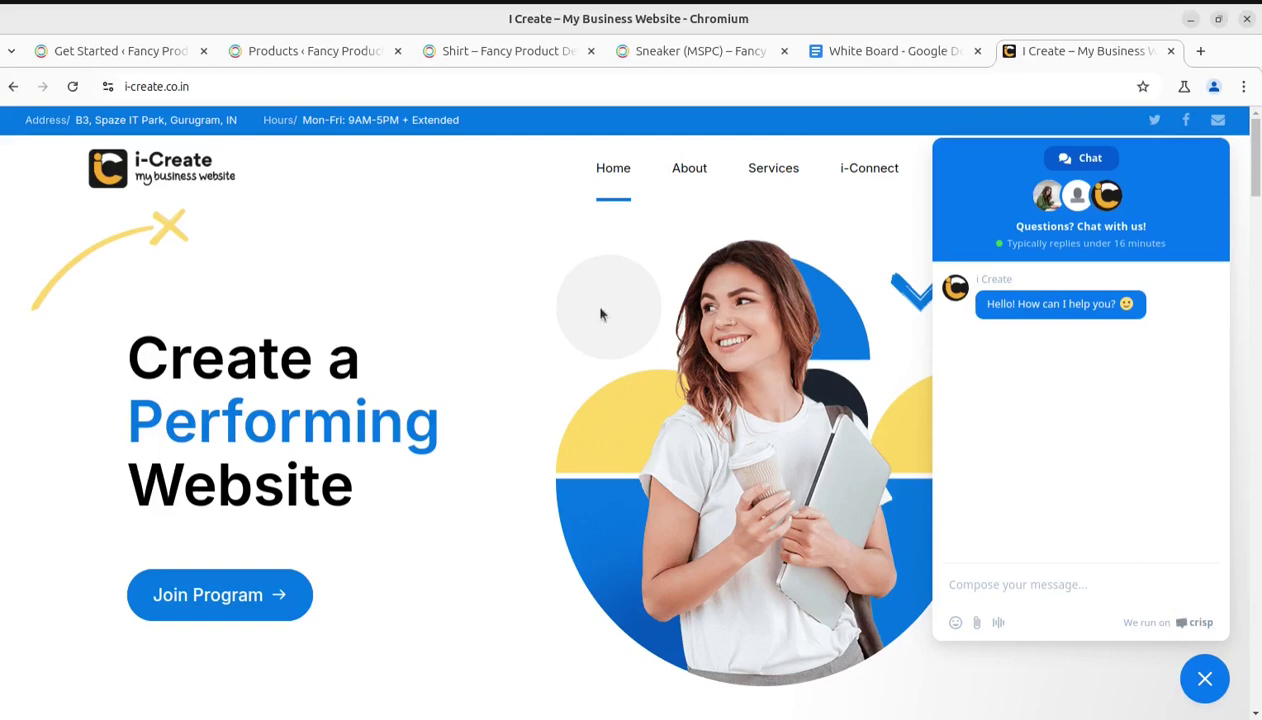
left_click(1202, 675)
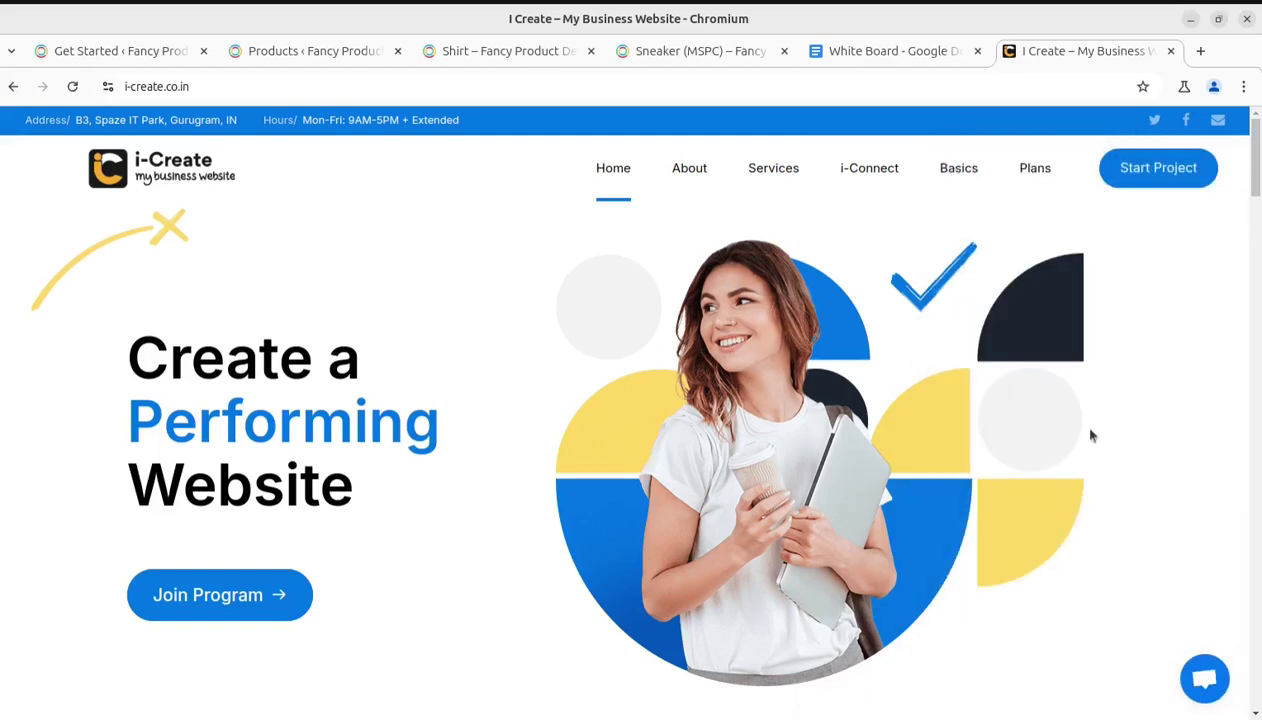
left_click(862, 55)
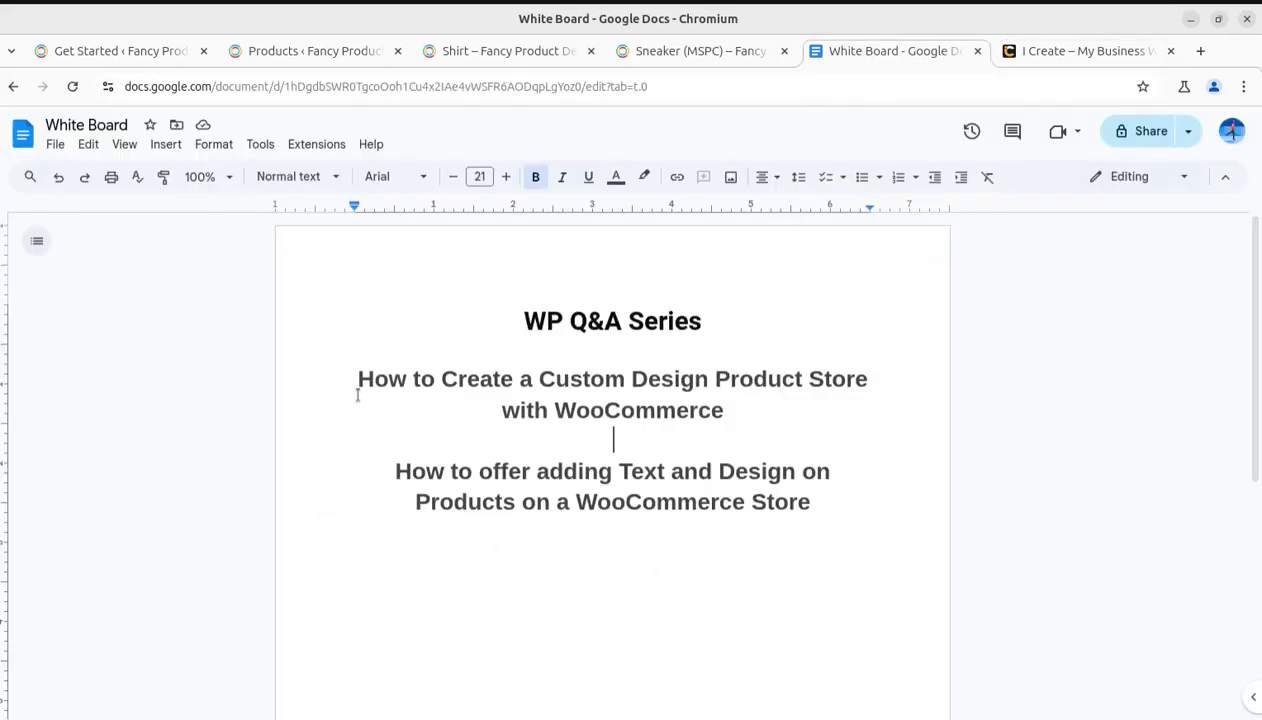
- Select both White Board headings through 'WooCommerce Store'
left_click_drag(355, 386, 873, 384)
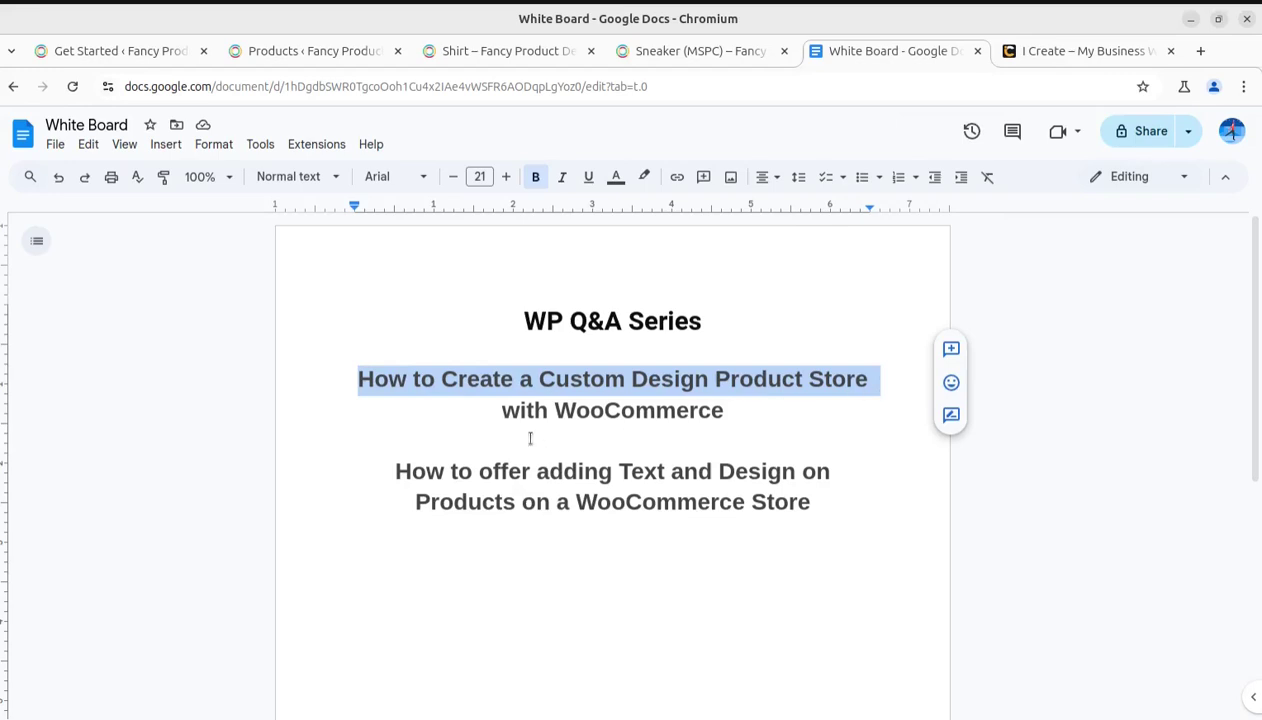
left_click(396, 471)
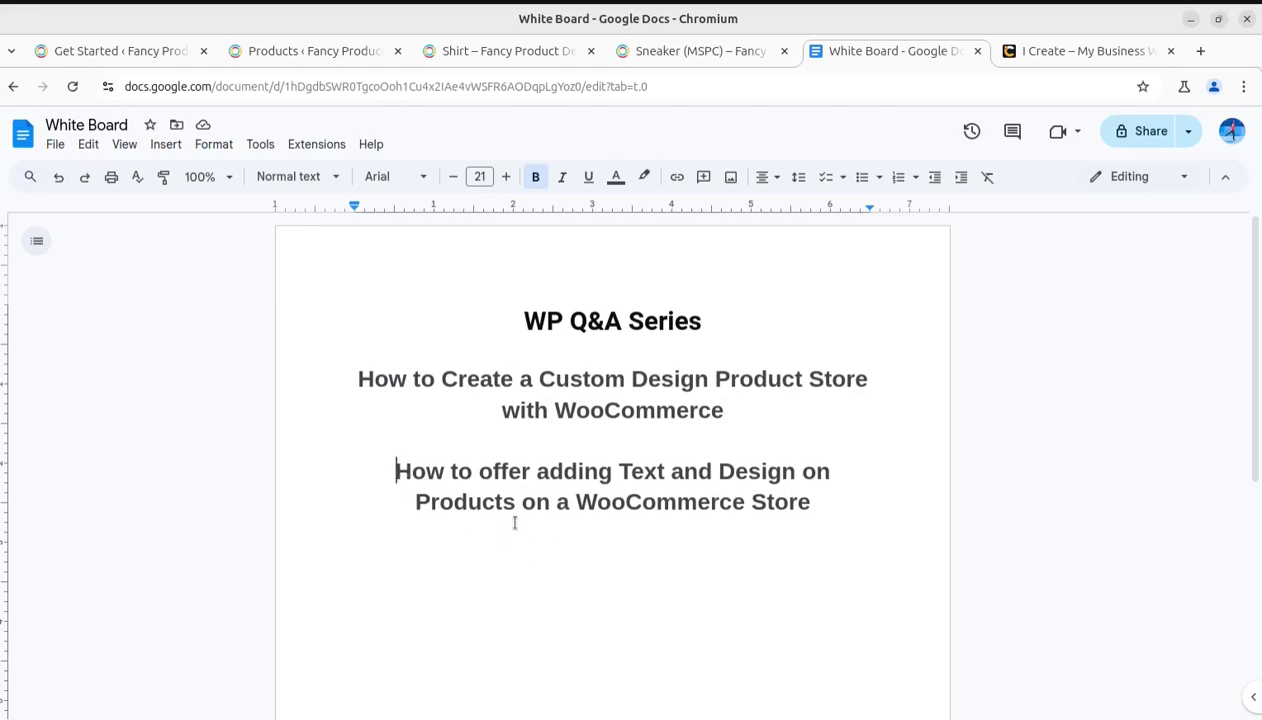
left_click_drag(357, 378, 821, 516)
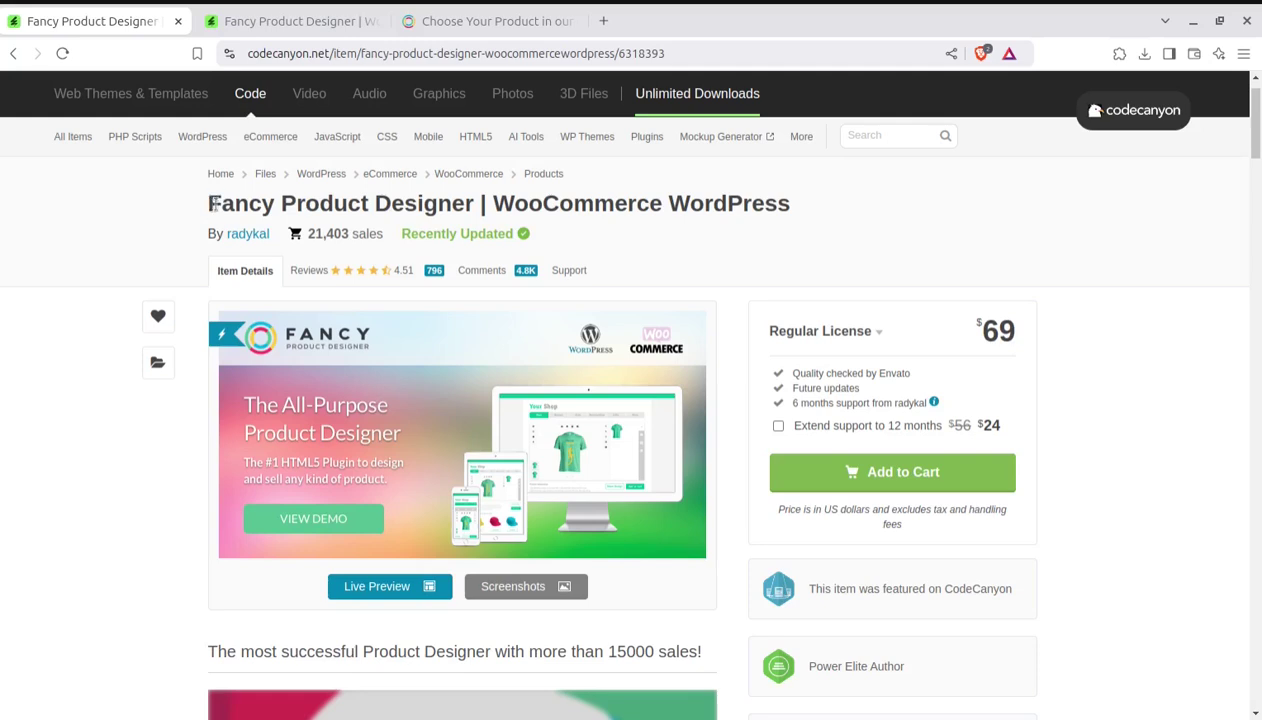
left_click_drag(213, 203, 470, 203)
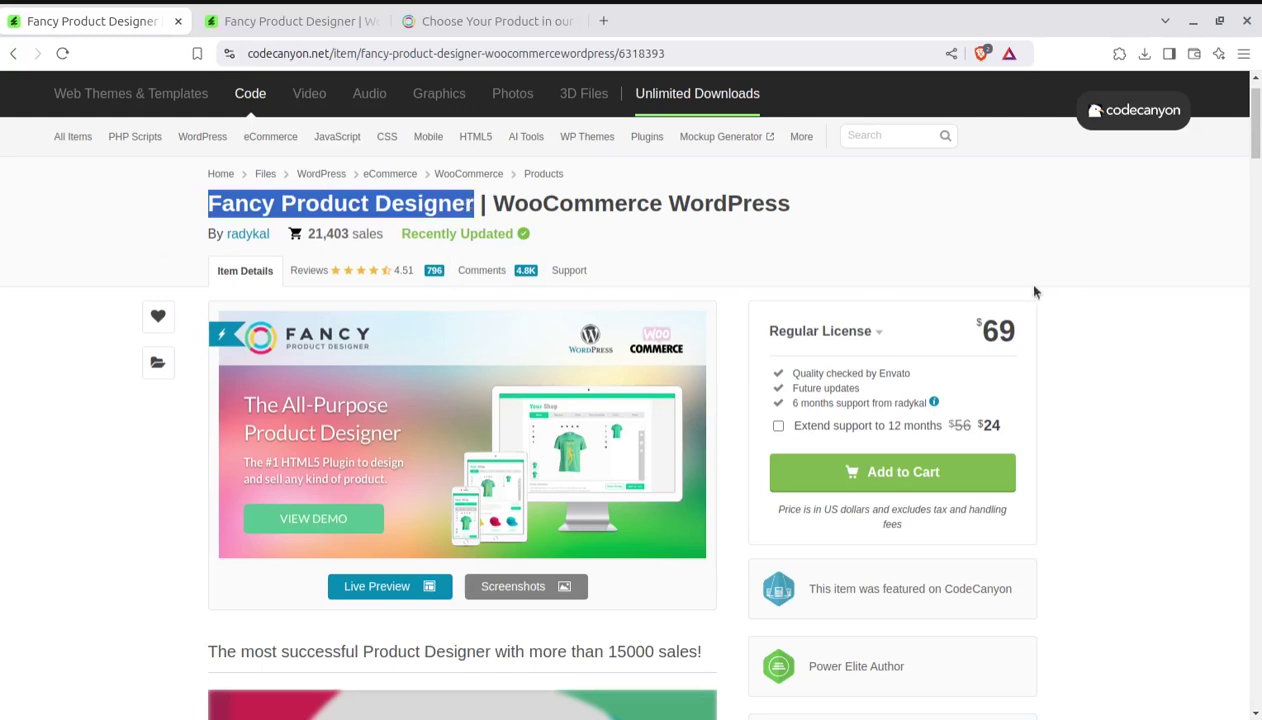
left_click(955, 265)
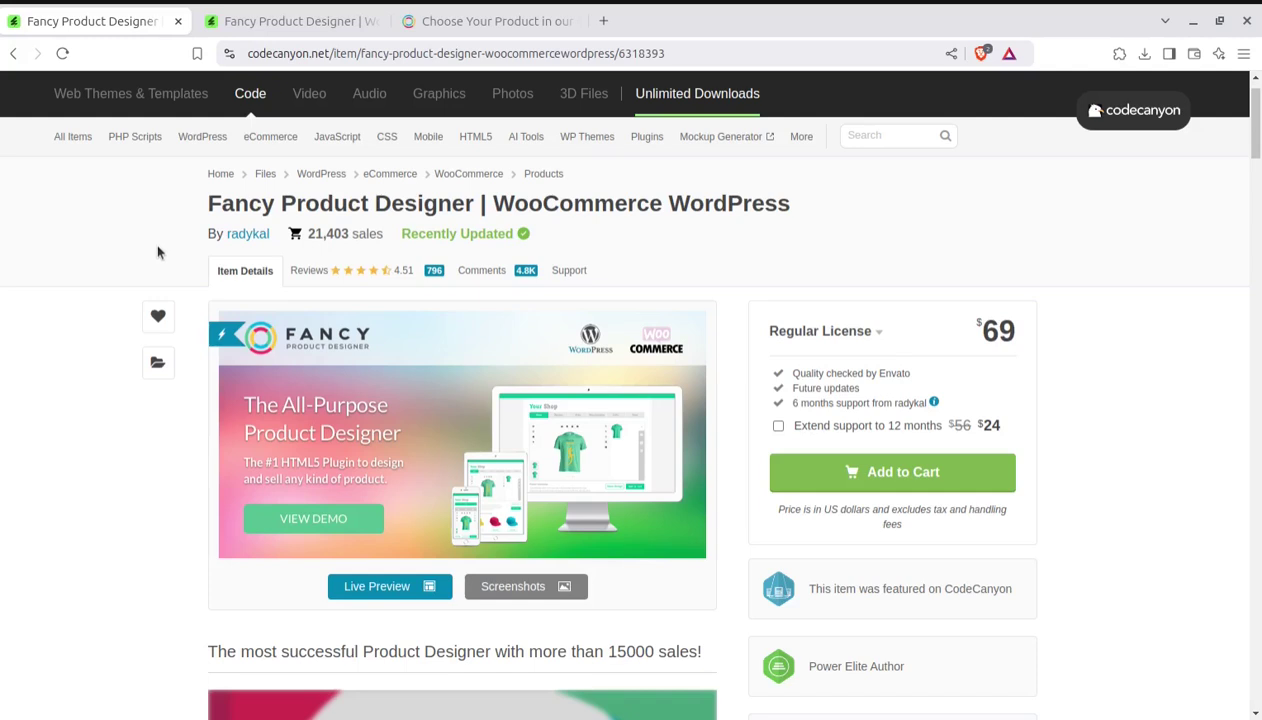
- Highlight the listing's Power Elite Author badge, author name and Future updates benefit, then go to the shop page
scroll(787, 256, "down", 1)
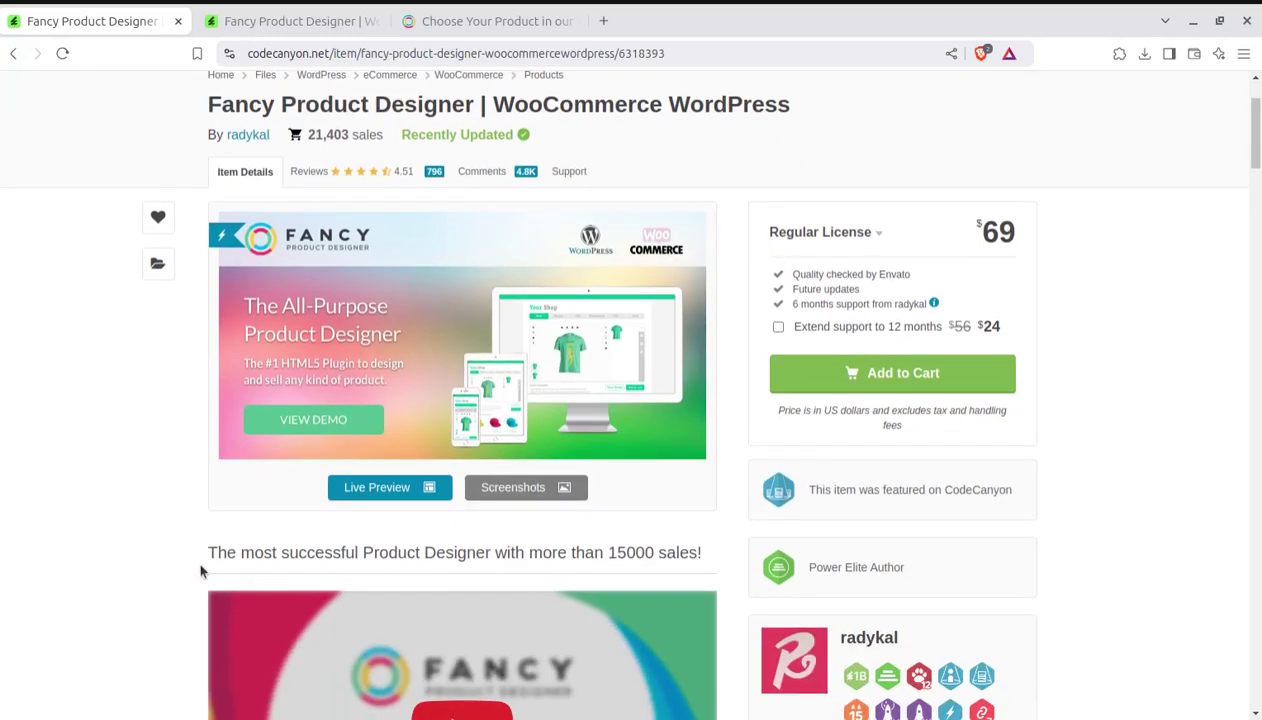
scroll(510, 437, "up", 2)
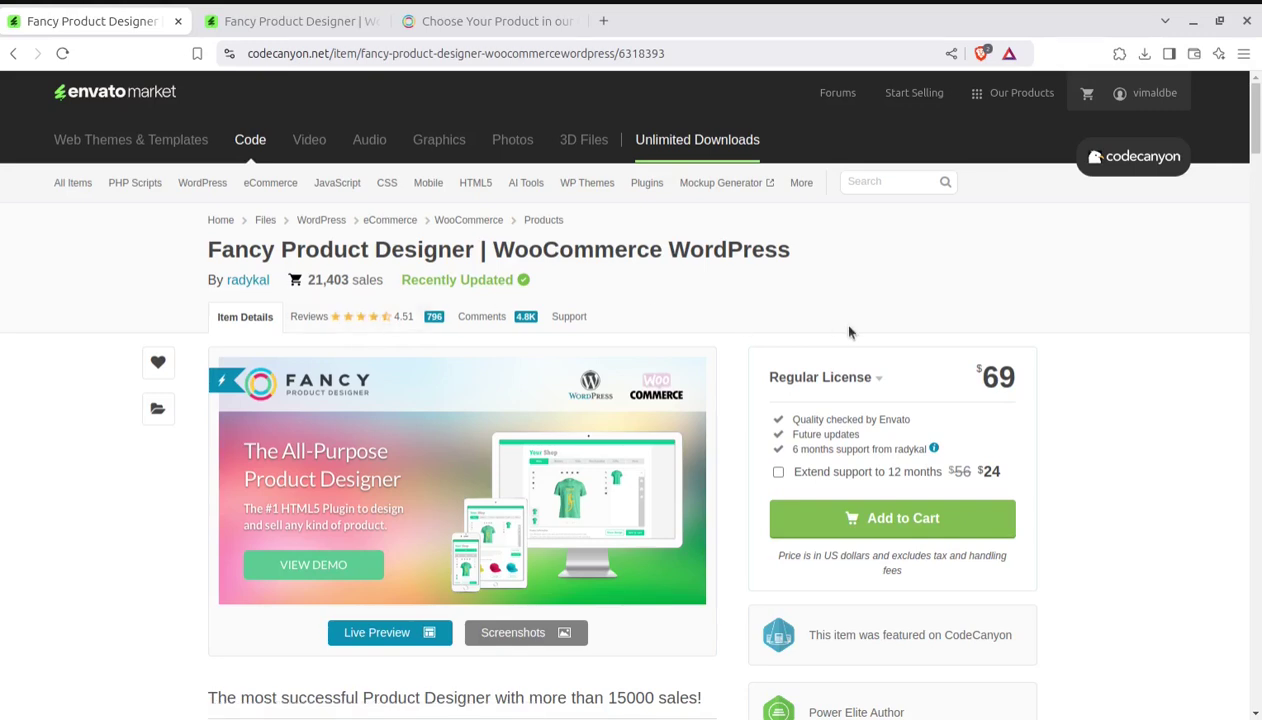
scroll(851, 330, "down", 3)
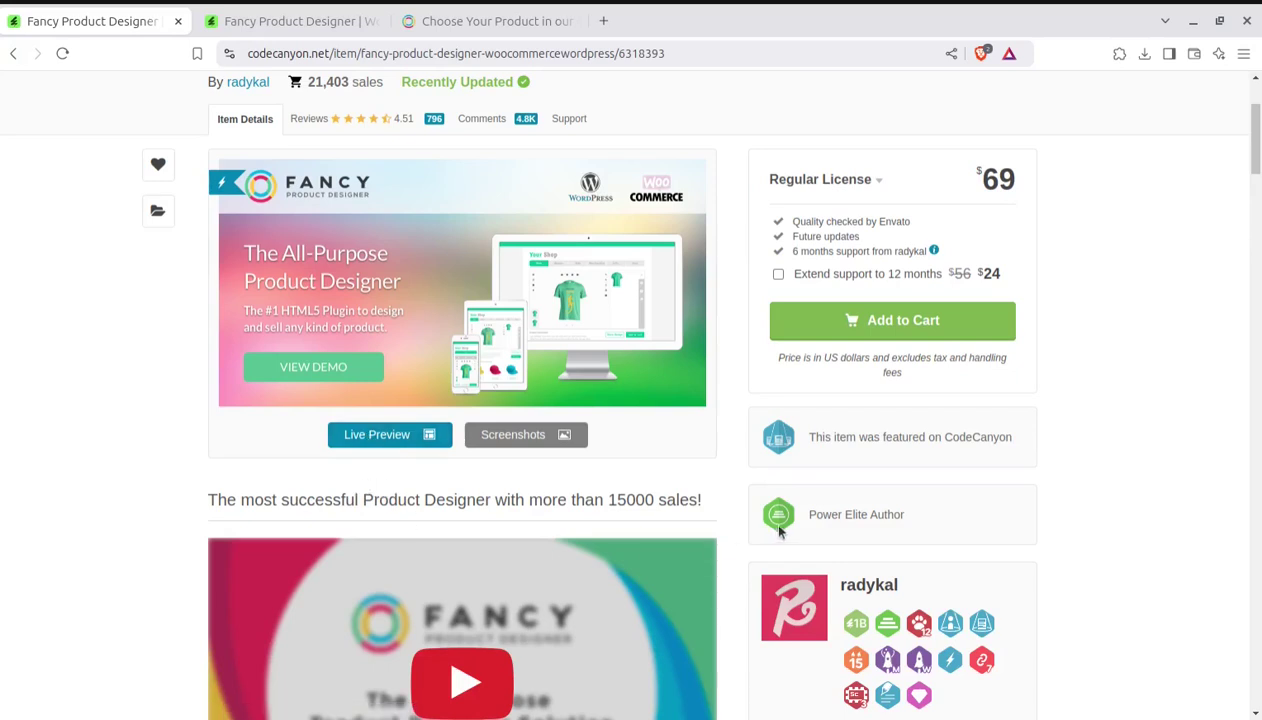
left_click_drag(932, 524, 799, 519)
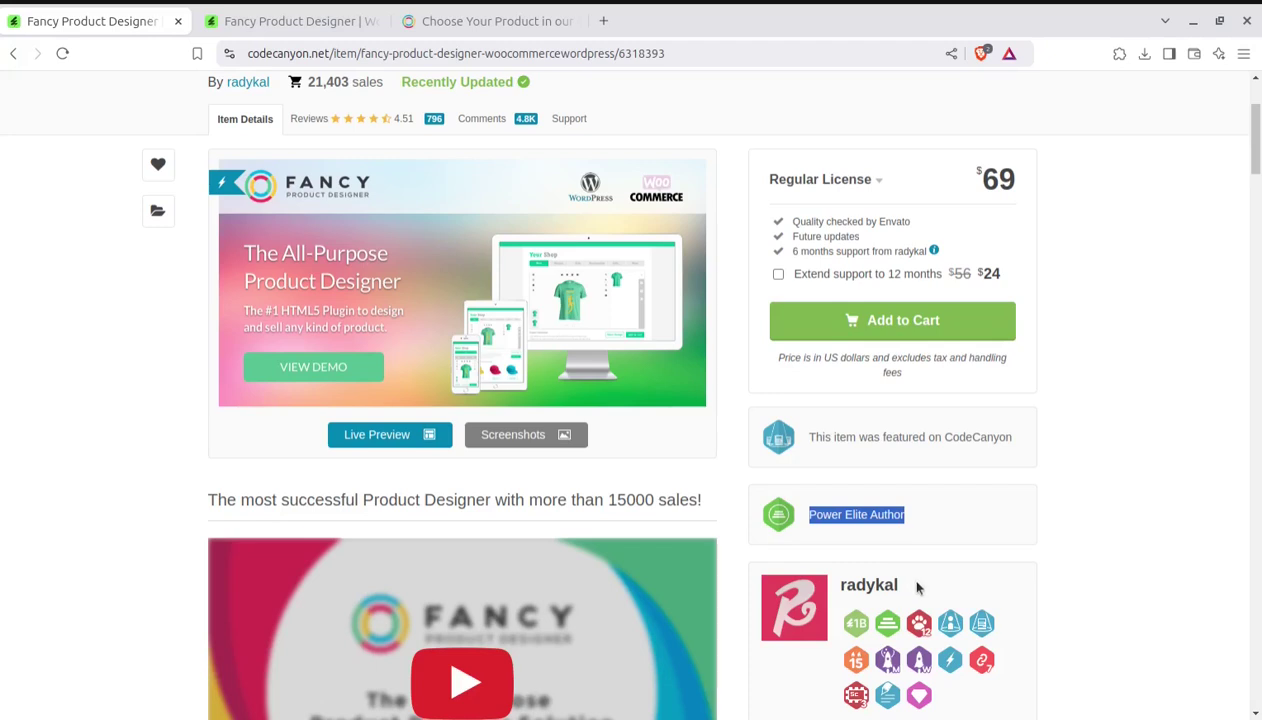
left_click_drag(917, 588, 842, 588)
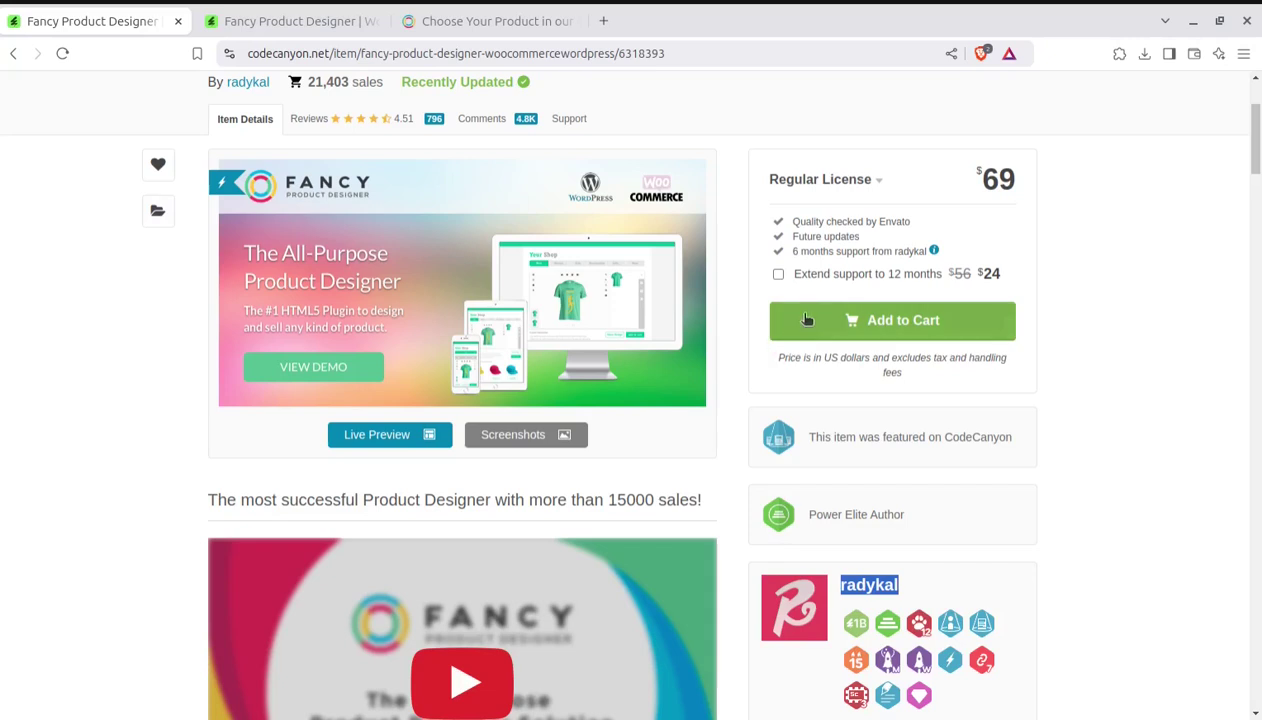
left_click_drag(867, 240, 795, 248)
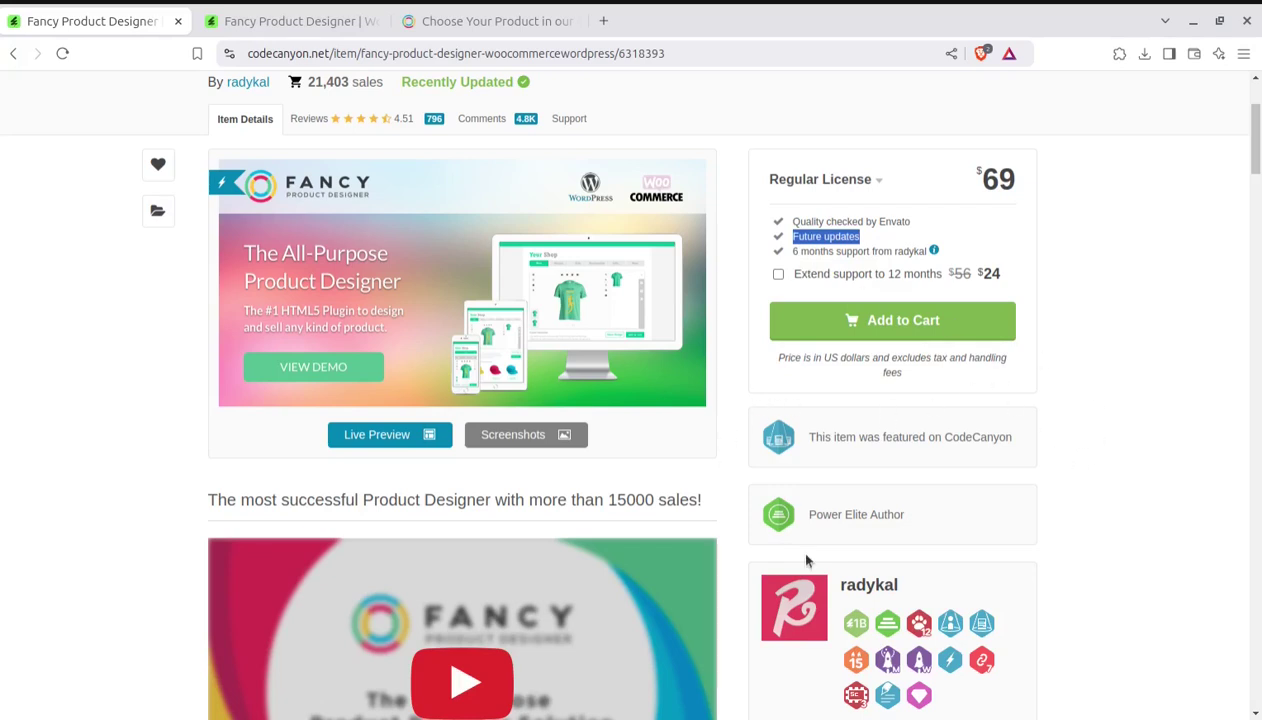
left_click(490, 21)
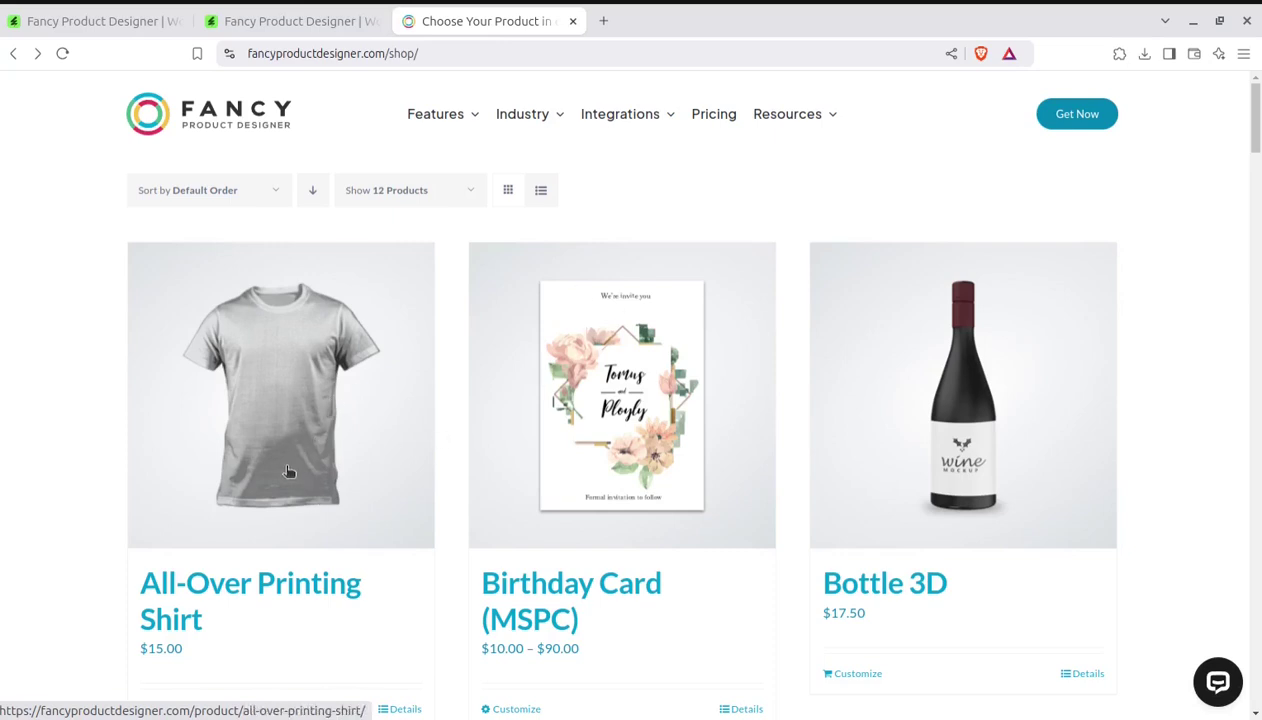
- Open the All-Over Printing Shirt in its own tab and try browsing for an image, then cancel
middle_click(260, 590)
left_click(634, 24)
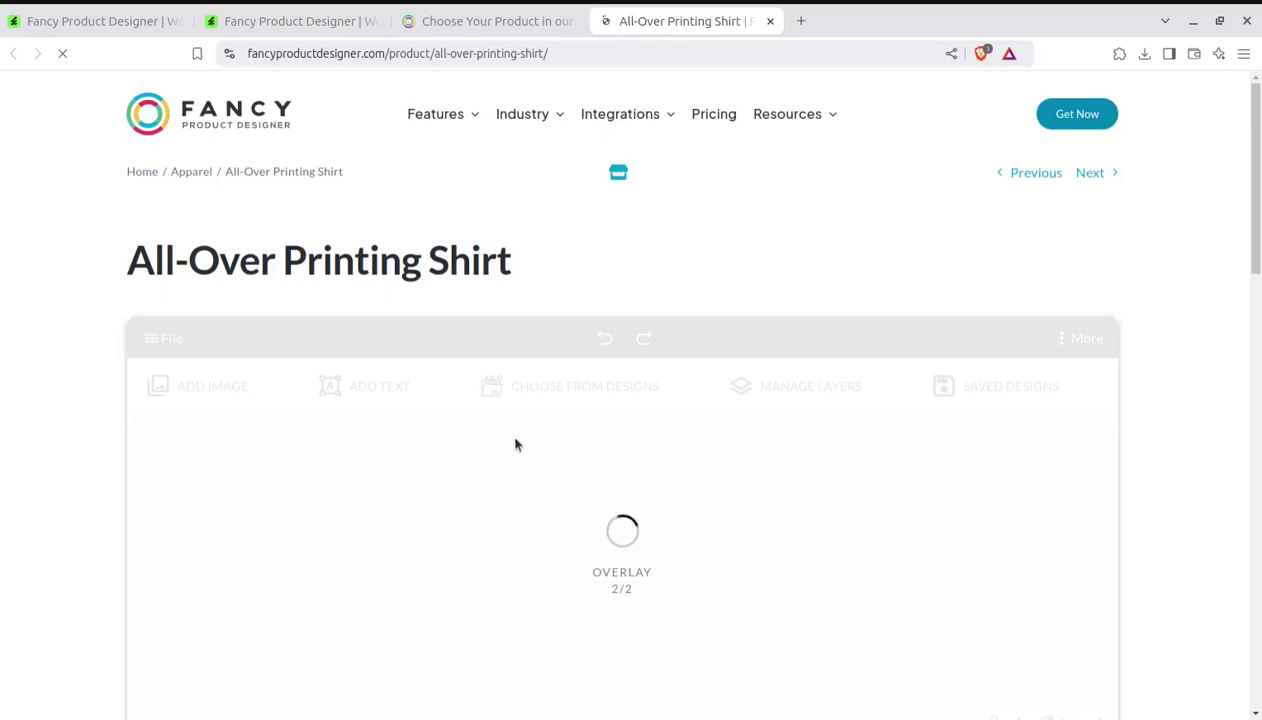
scroll(737, 537, "down", 2)
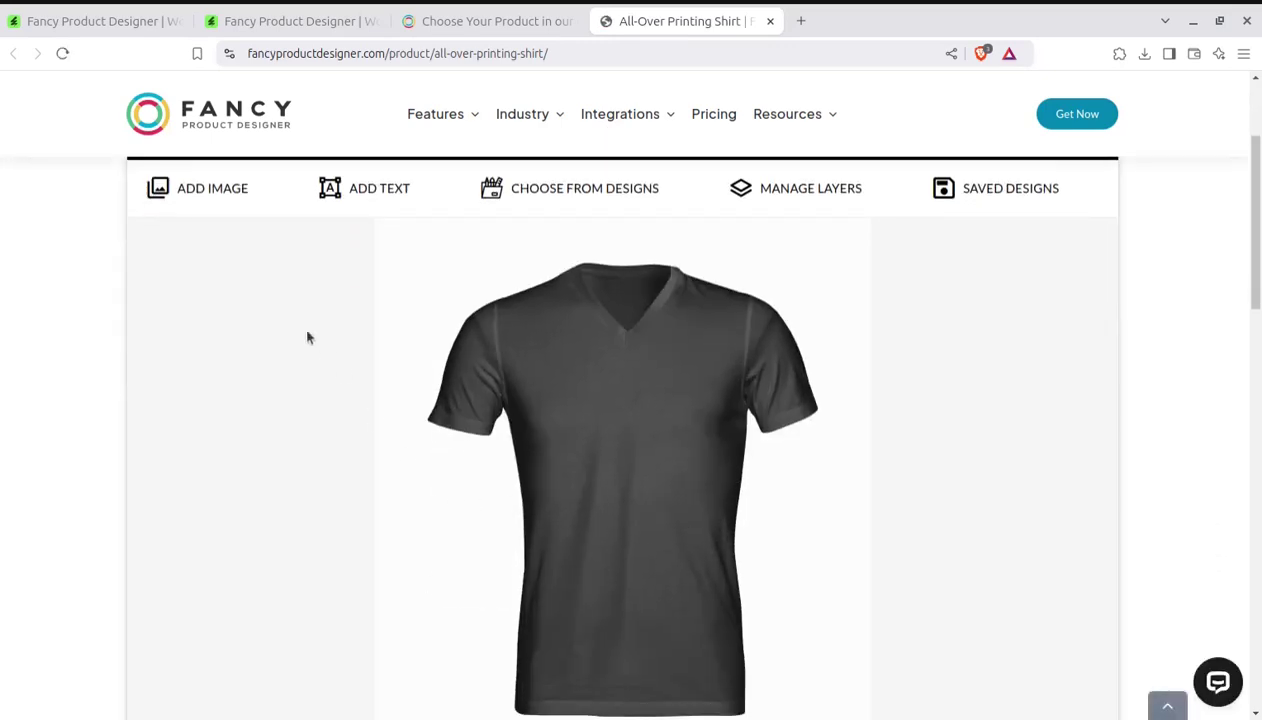
left_click(222, 196)
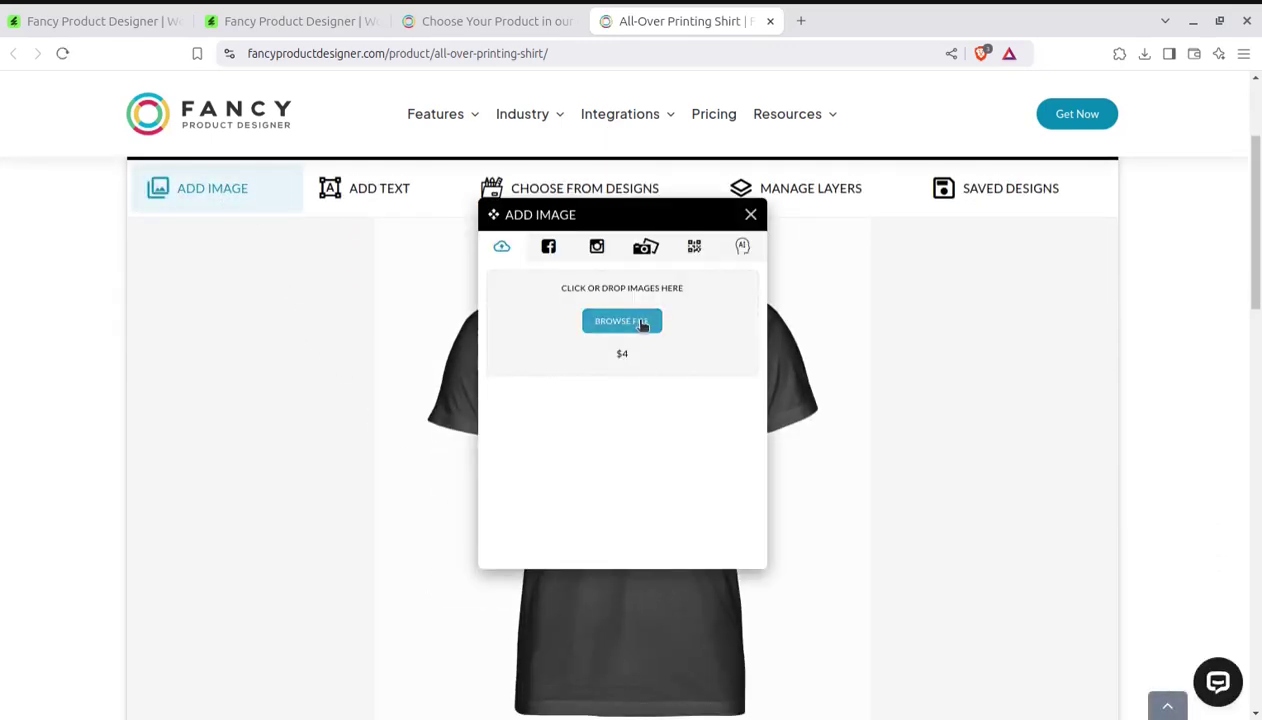
left_click(643, 325)
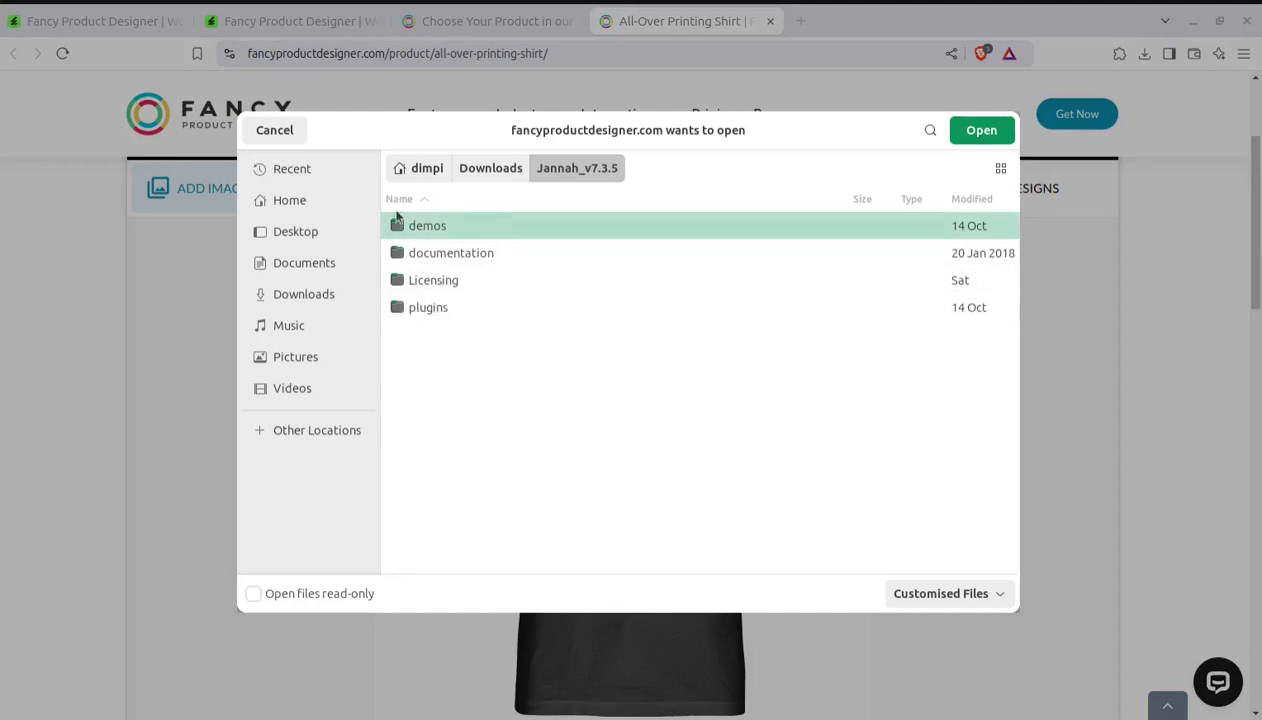
left_click(275, 131)
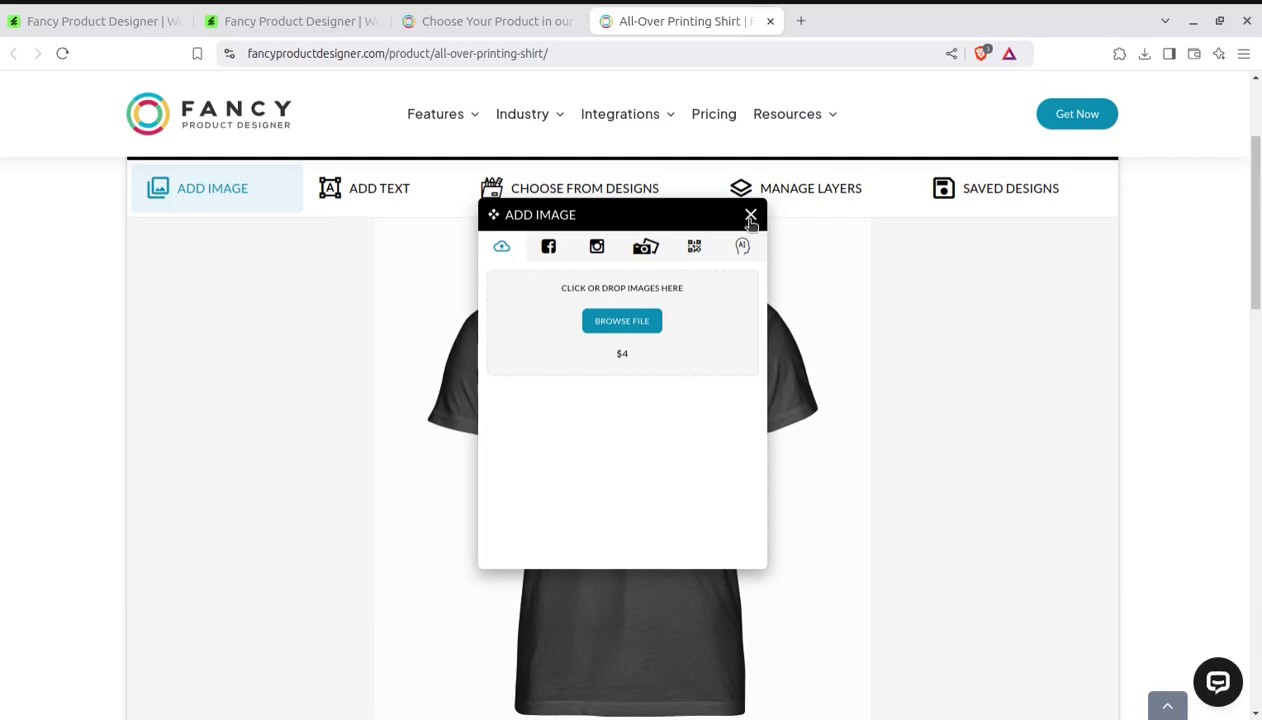
- Add the text 'Welcome to WP Themes' to the shirt and shrink it onto the chest
left_click(750, 216)
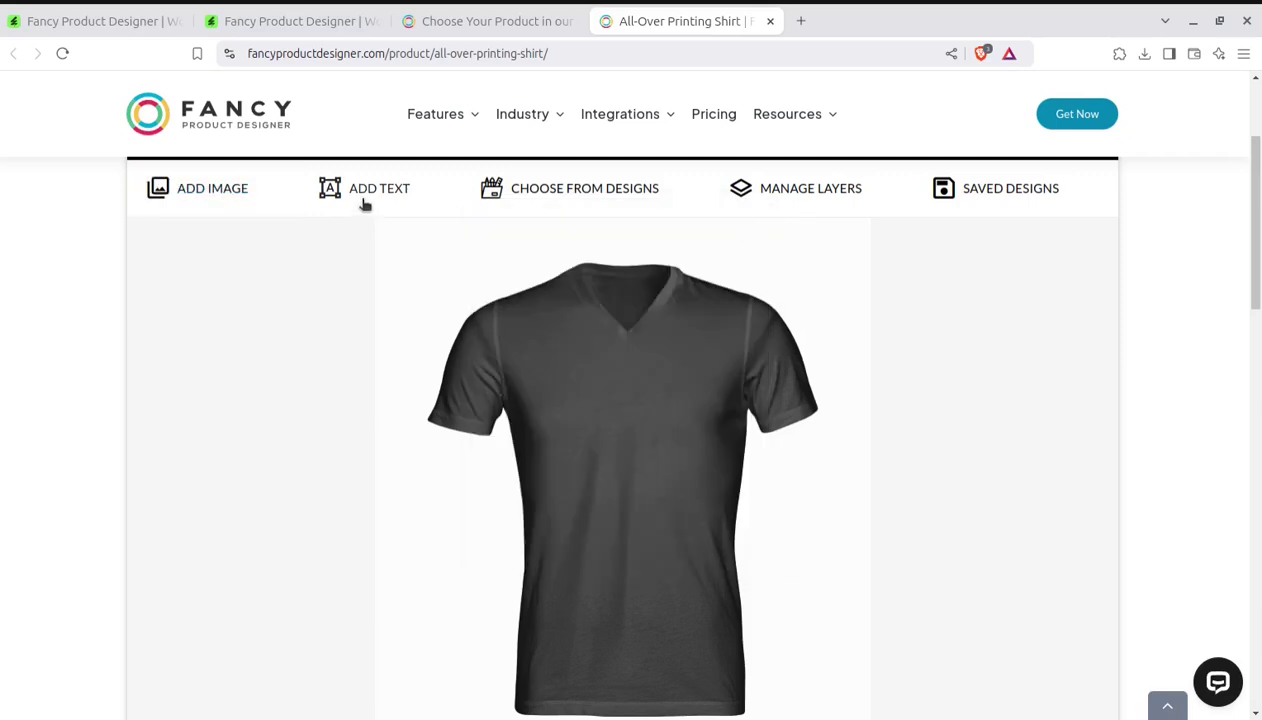
left_click(362, 200)
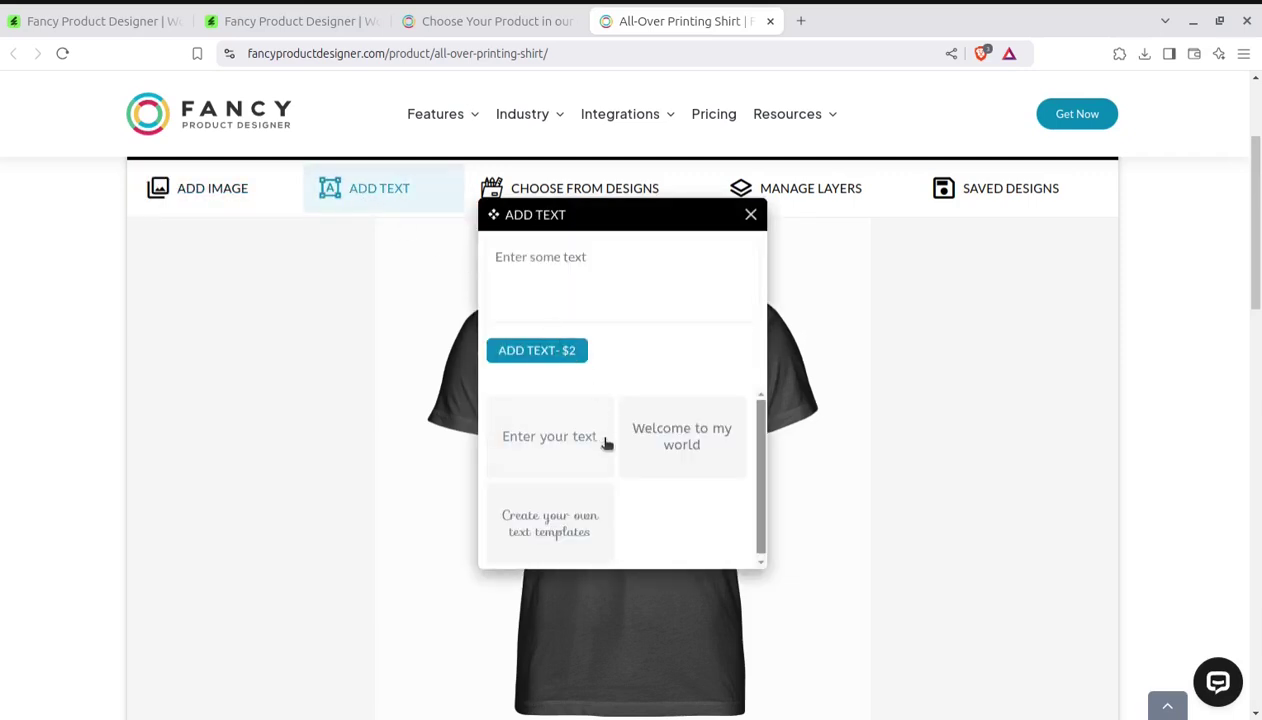
left_click(521, 266)
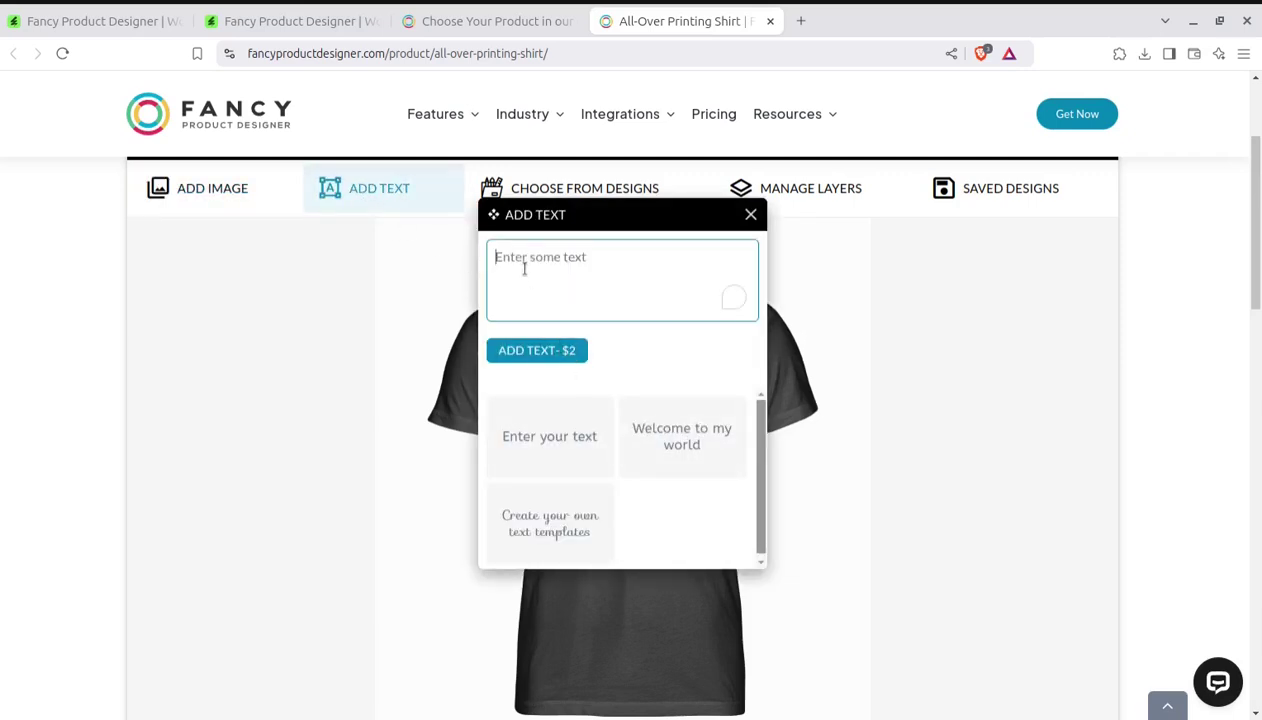
type("Wel")
type("come to WP ")
type("Themes")
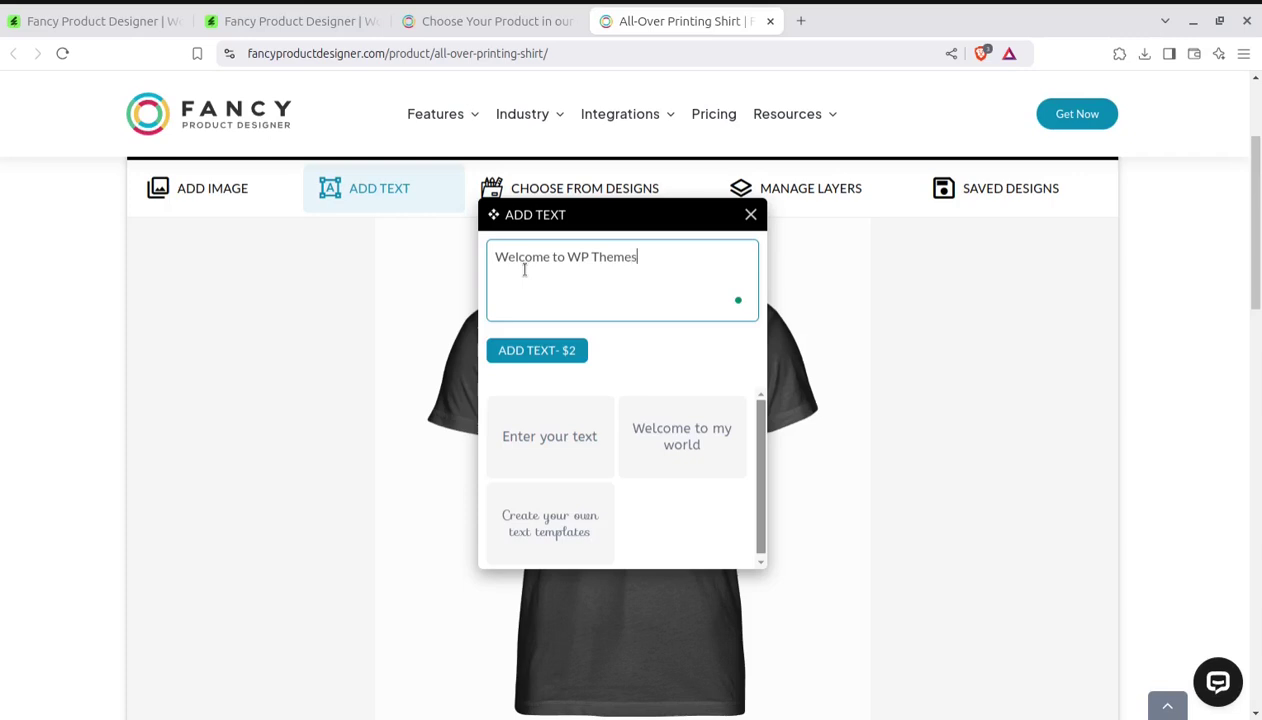
left_click(558, 352)
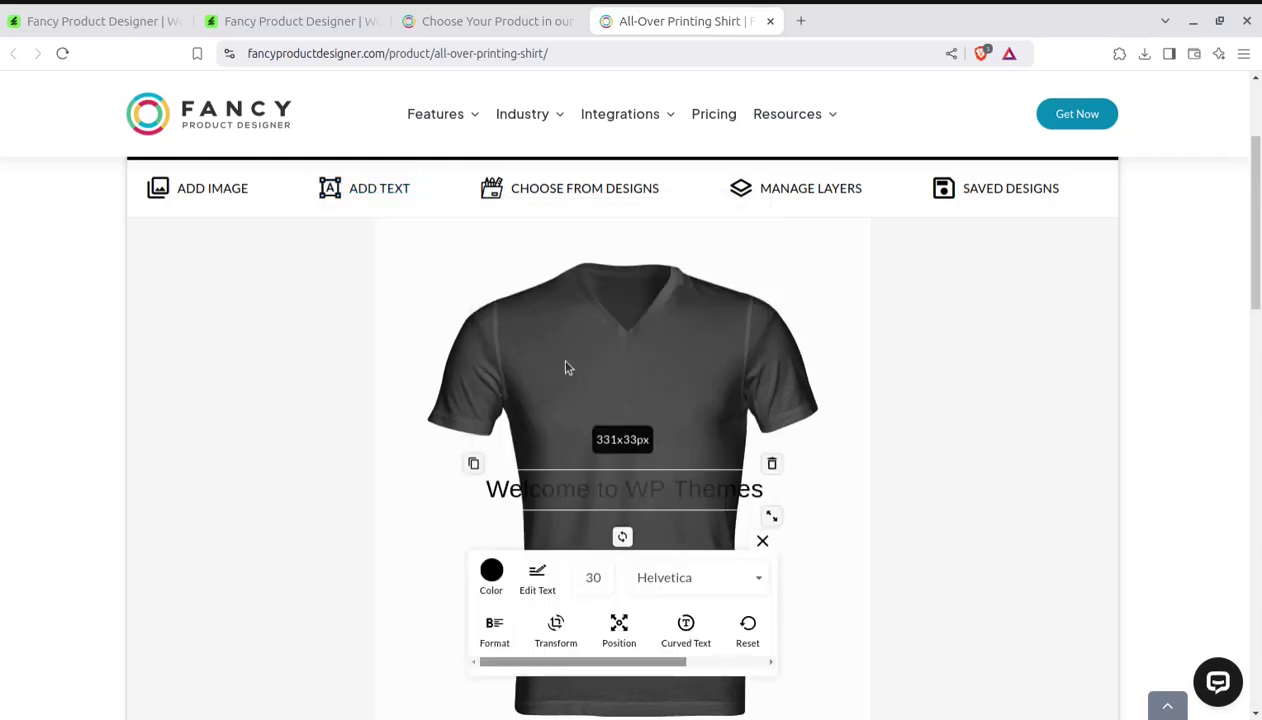
mouse_move(706, 496)
left_mouse_down()
mouse_move(718, 410)
mouse_move(697, 413)
mouse_move(740, 420)
left_mouse_up()
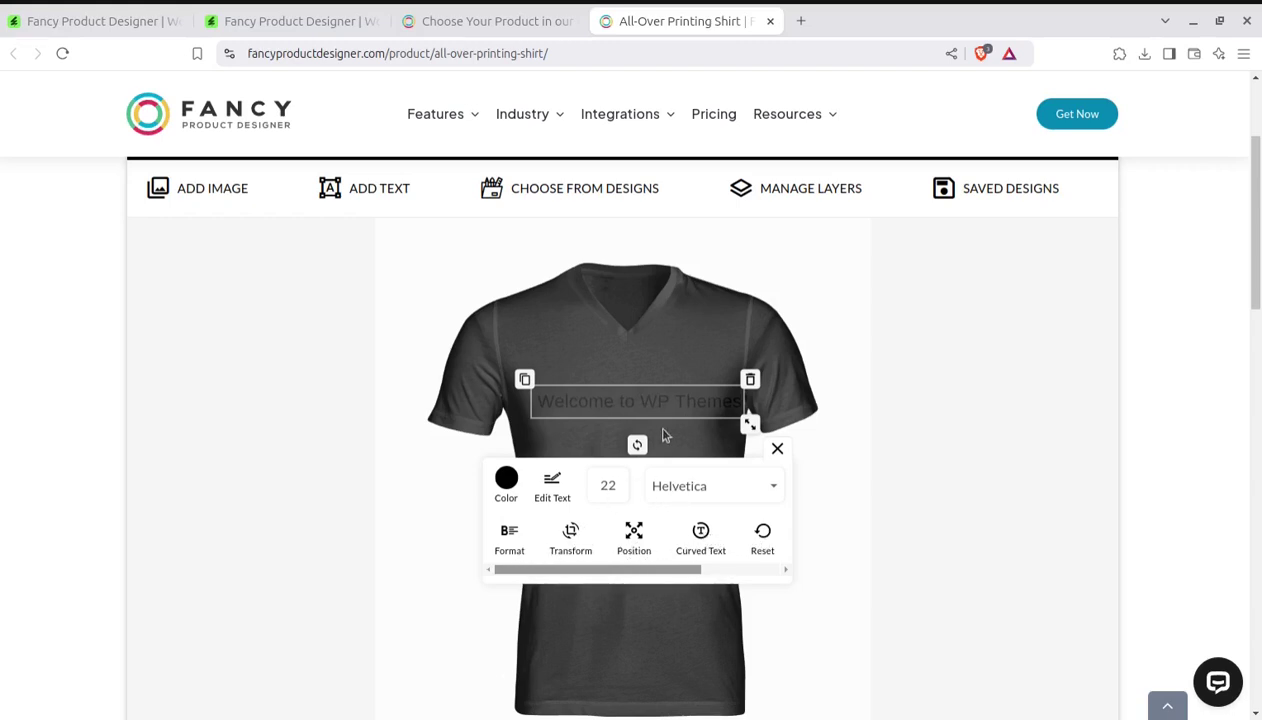
- Place the Animals > Bear design on the shirt and scale it down
left_click(588, 195)
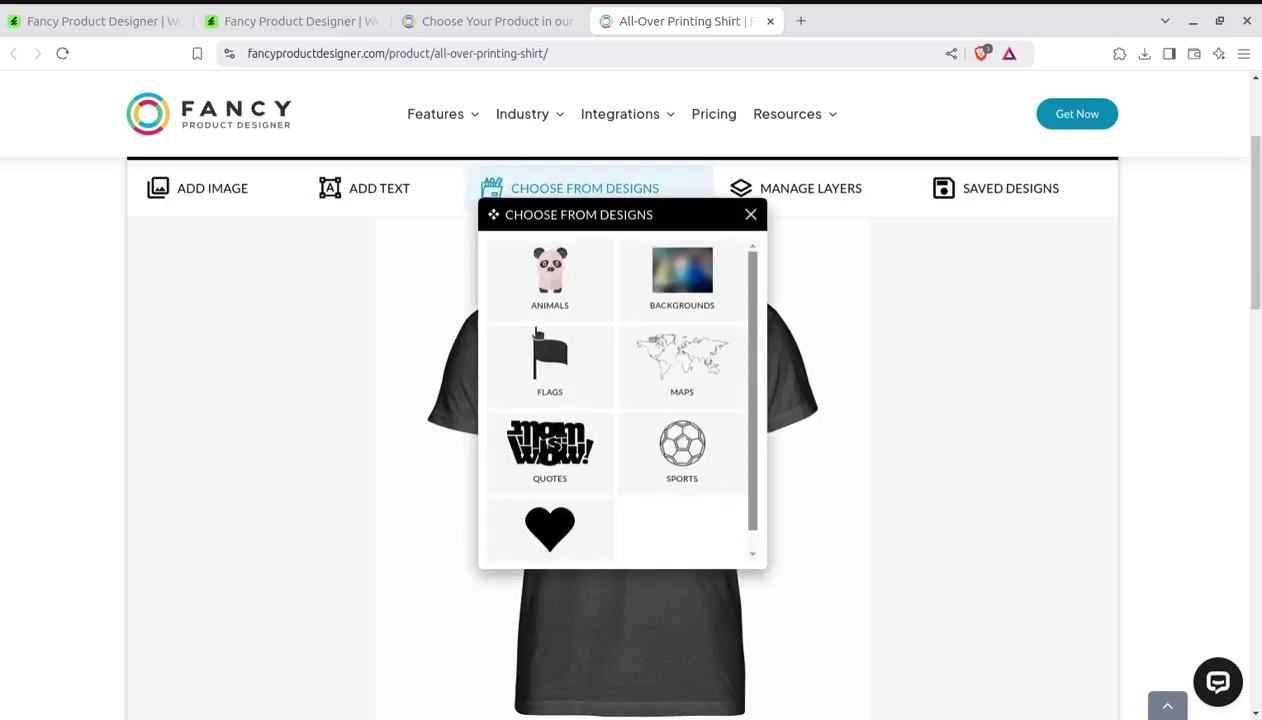
left_click(549, 290)
mouse_move(549, 322)
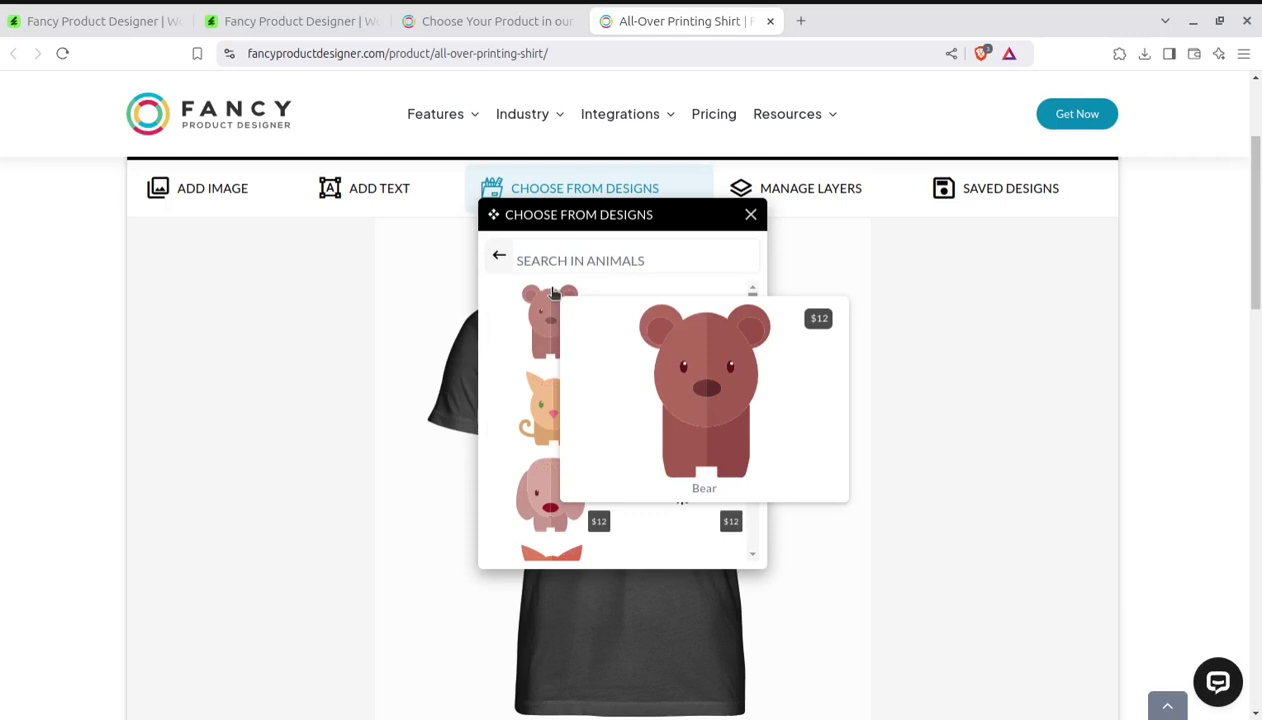
left_click(552, 330)
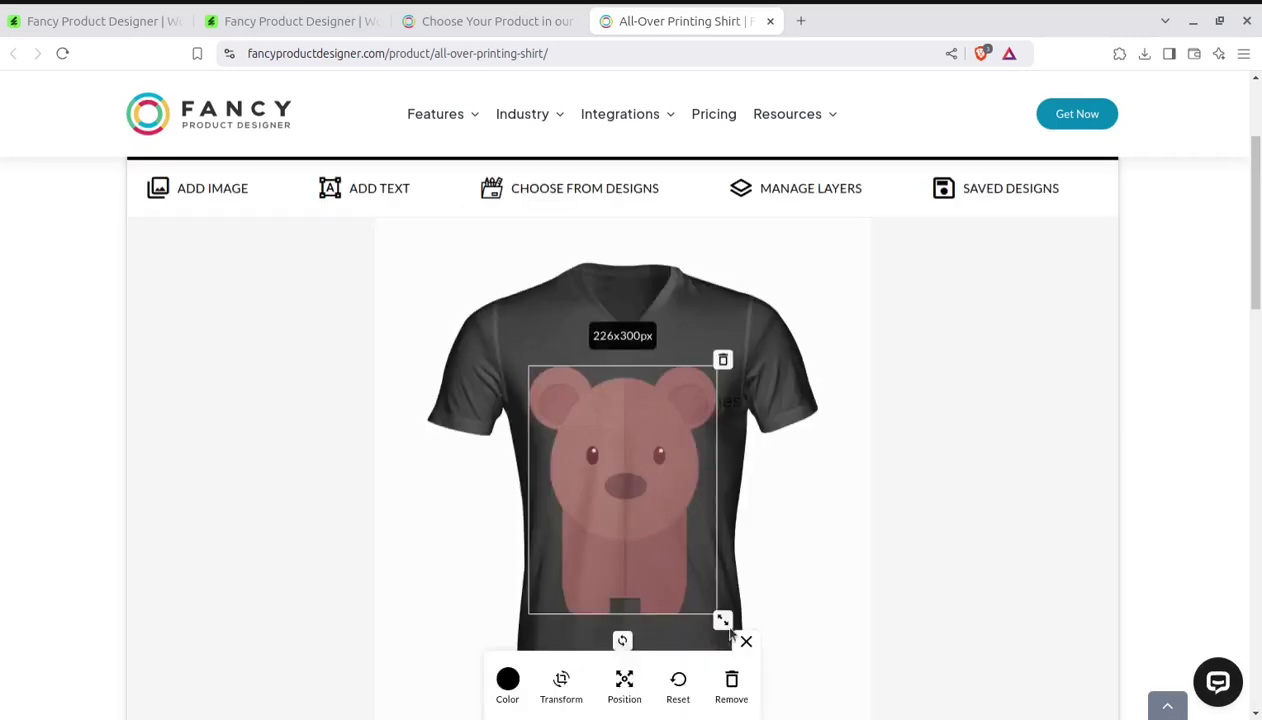
mouse_move(722, 620)
left_mouse_down()
mouse_move(679, 529)
mouse_move(695, 583)
left_mouse_up()
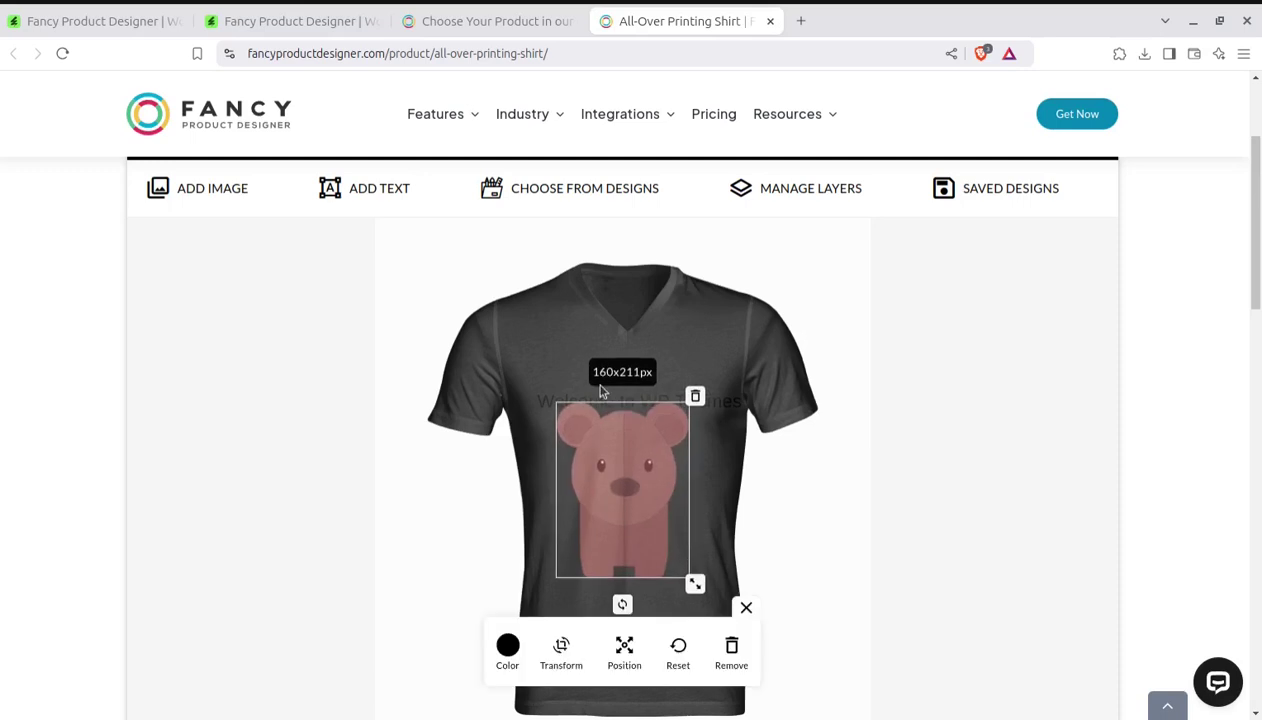
- Glance at the Manage Layers and Saved Designs panels, then go back to the shop page
left_click(779, 200)
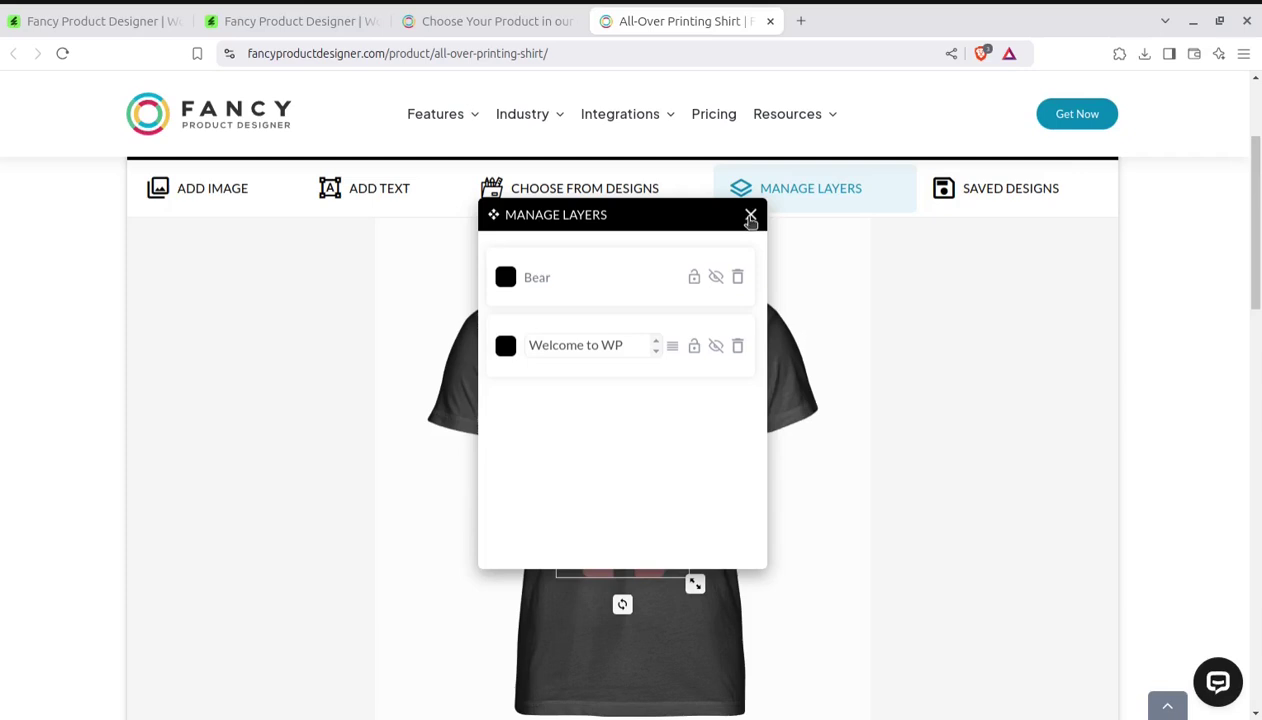
left_click(751, 217)
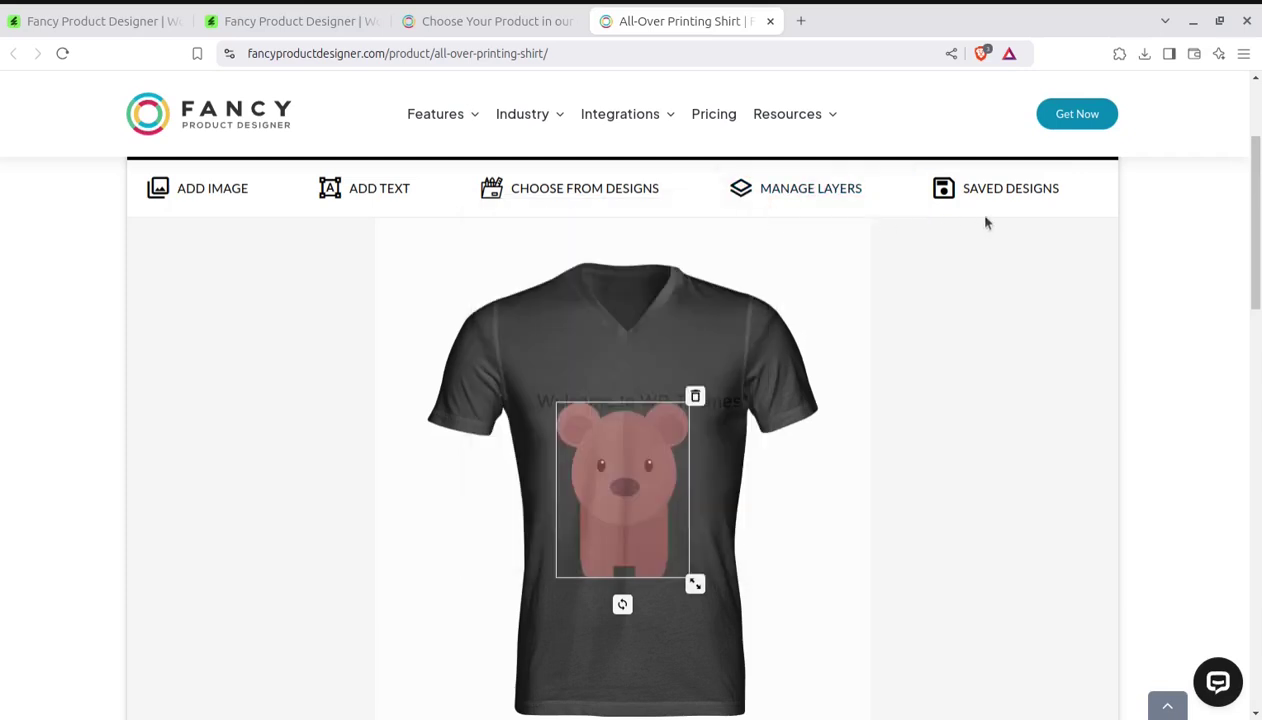
left_click(1014, 198)
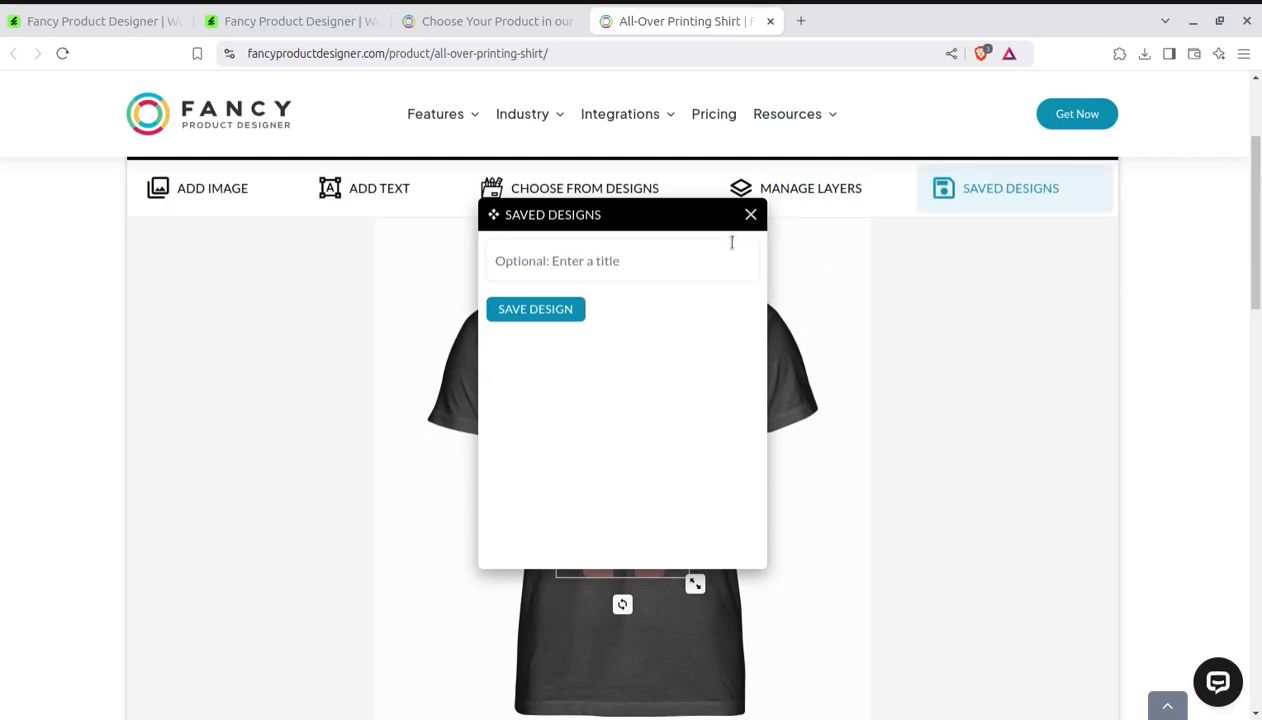
left_click(751, 216)
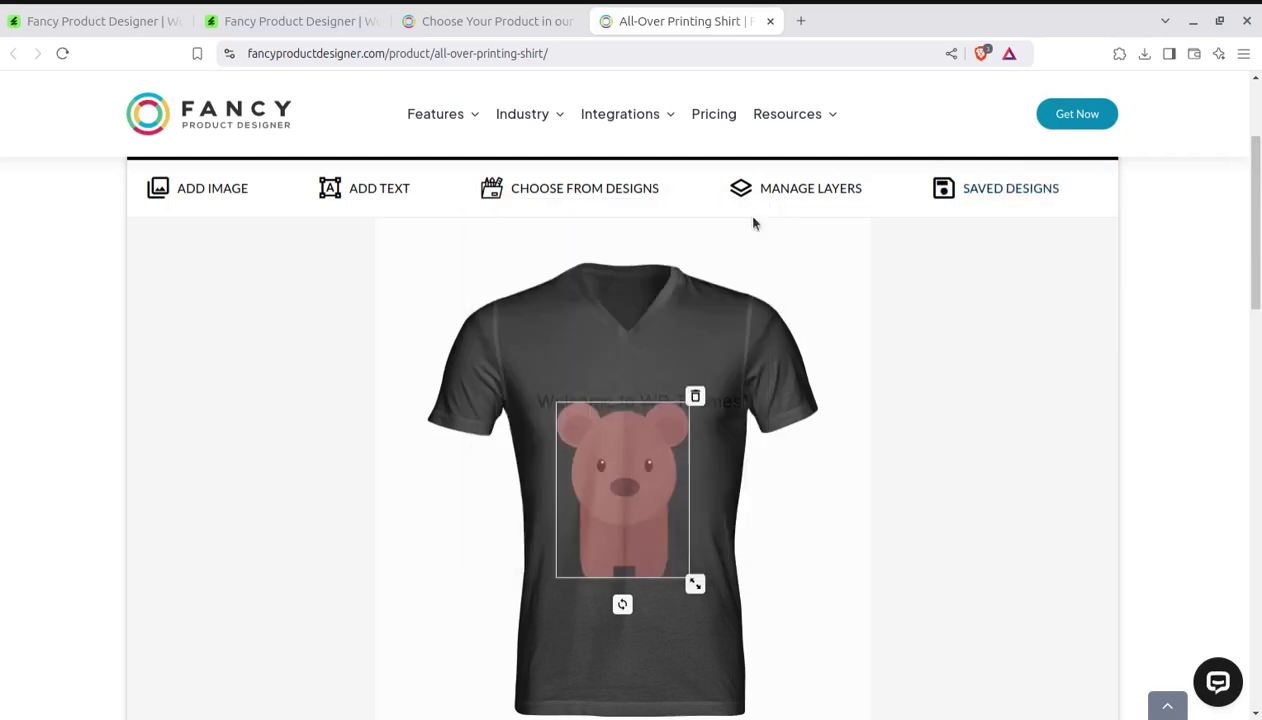
left_click(485, 22)
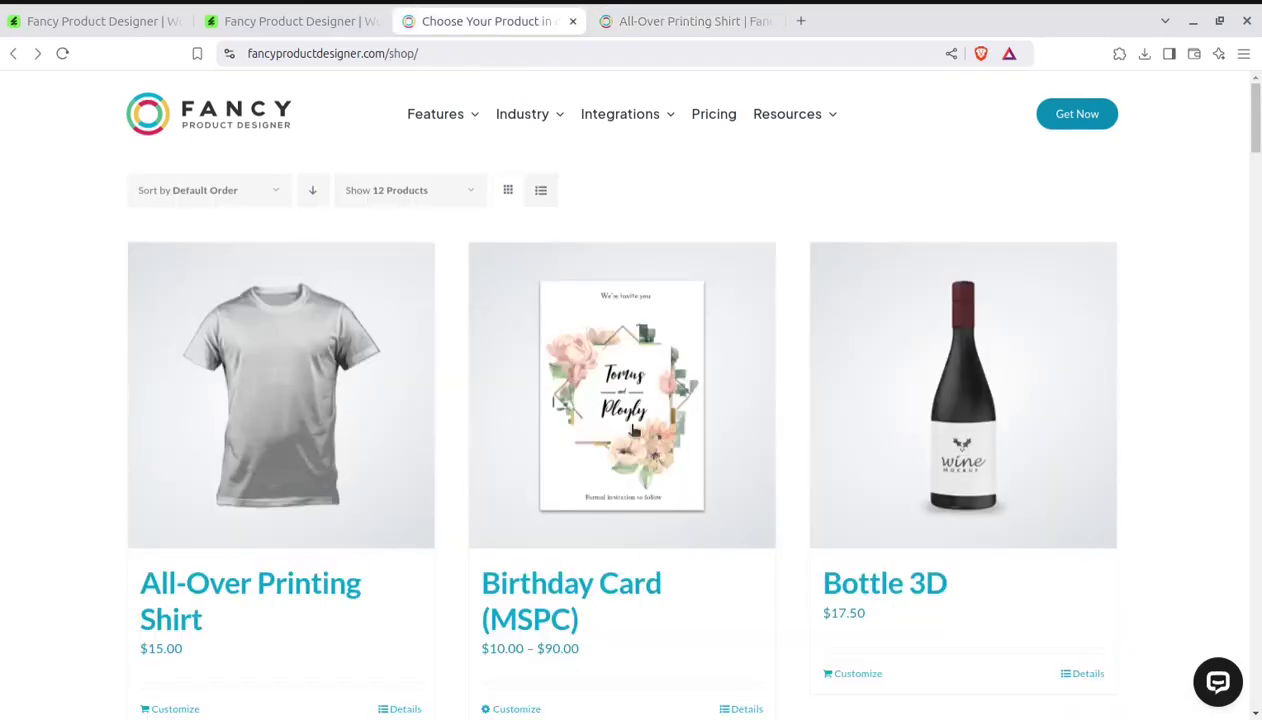
- Scroll the shop grid down to the Business Card, Business Cards and Button products
scroll(1020, 450, "down", 1)
scroll(1024, 450, "down", 2)
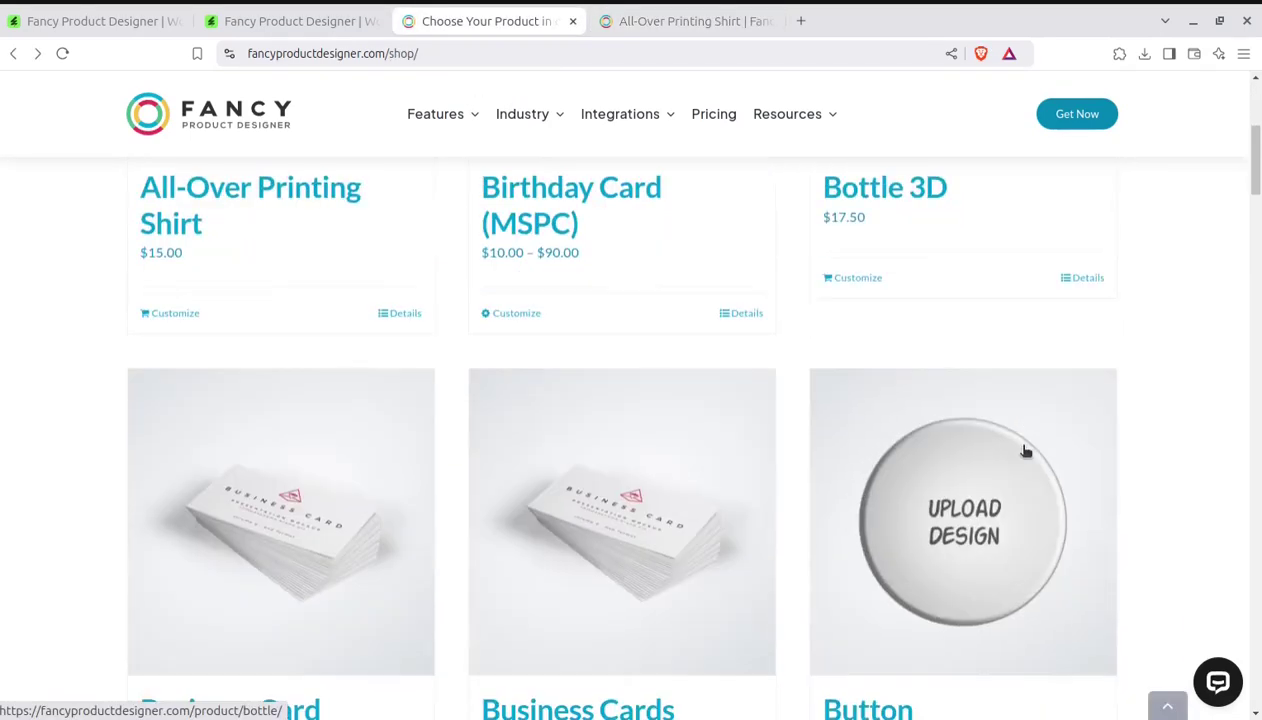
scroll(327, 428, "down", 2)
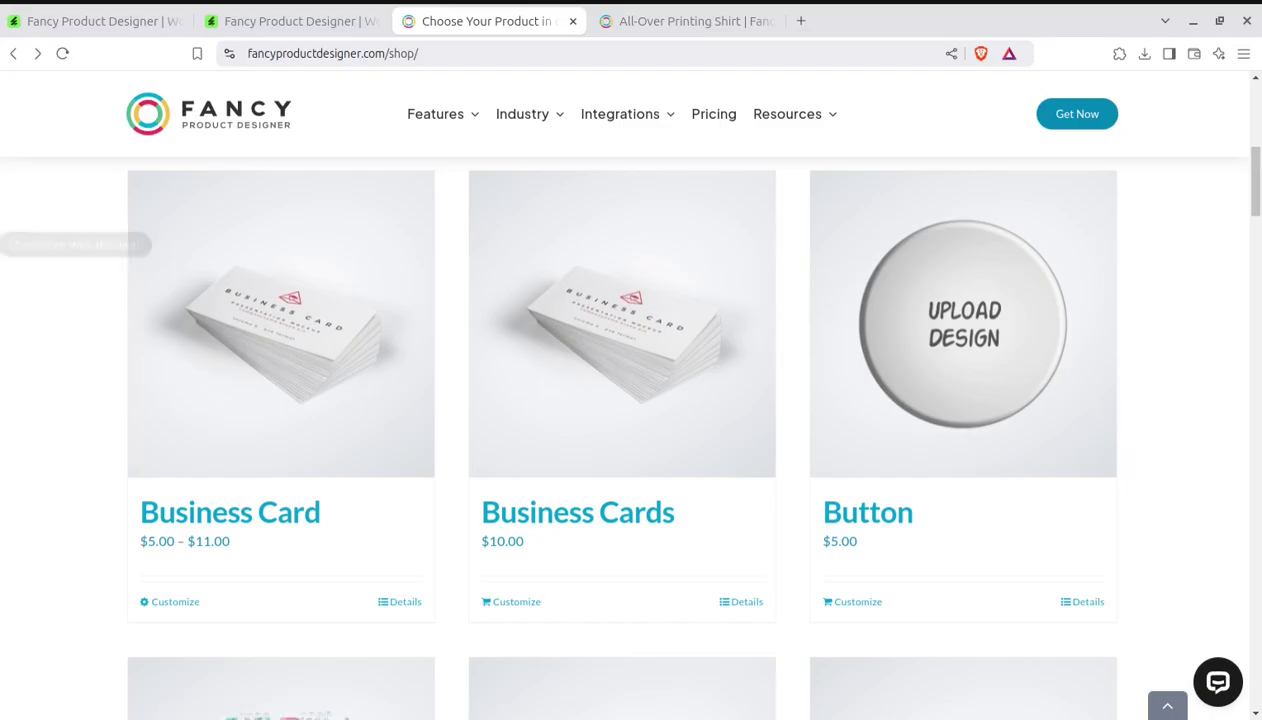
- Review the White Board WP Q&A topic titles, then go to the Products list showing Sneaker (MSPC), Shirt and Phone Case
left_click(37, 241)
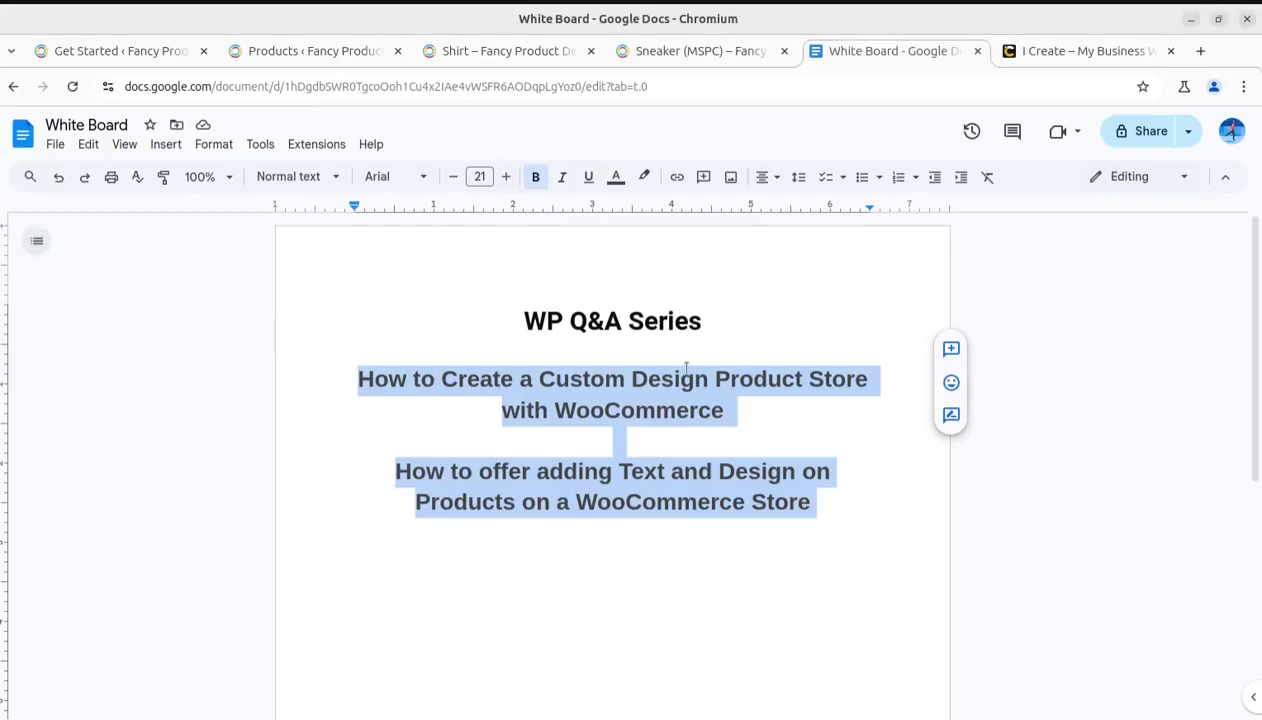
left_click(430, 415)
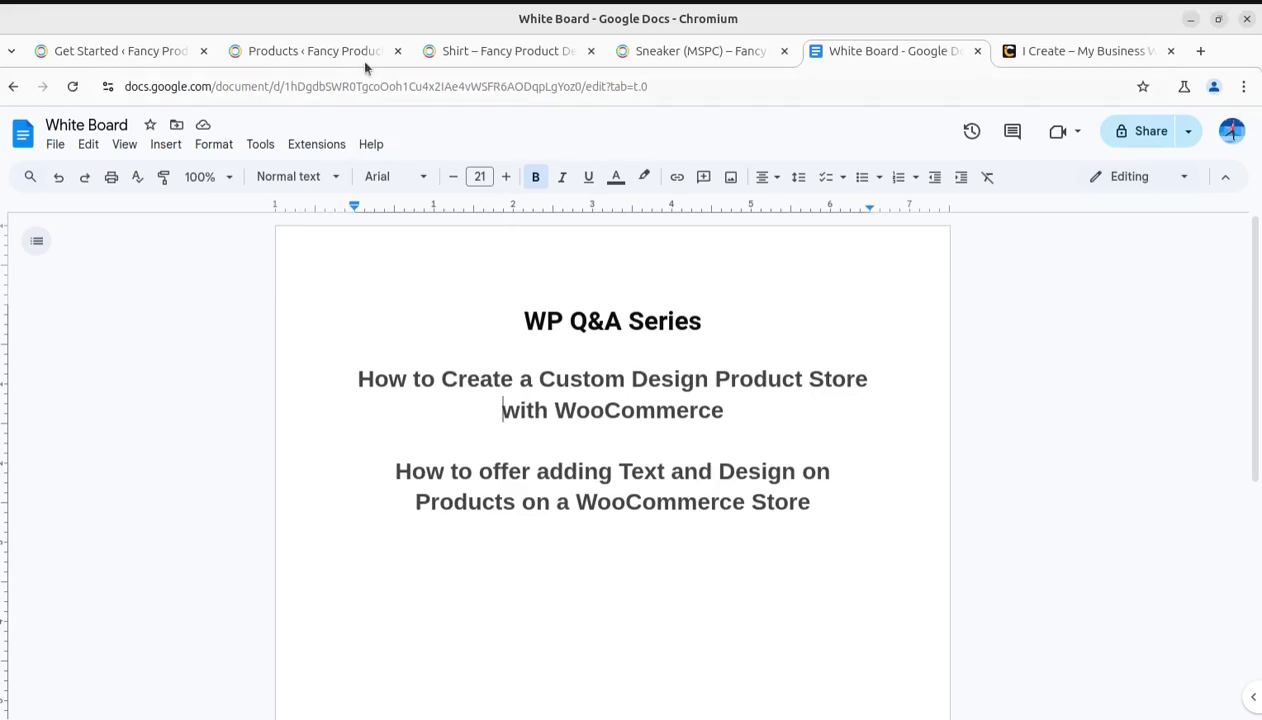
left_click(300, 50)
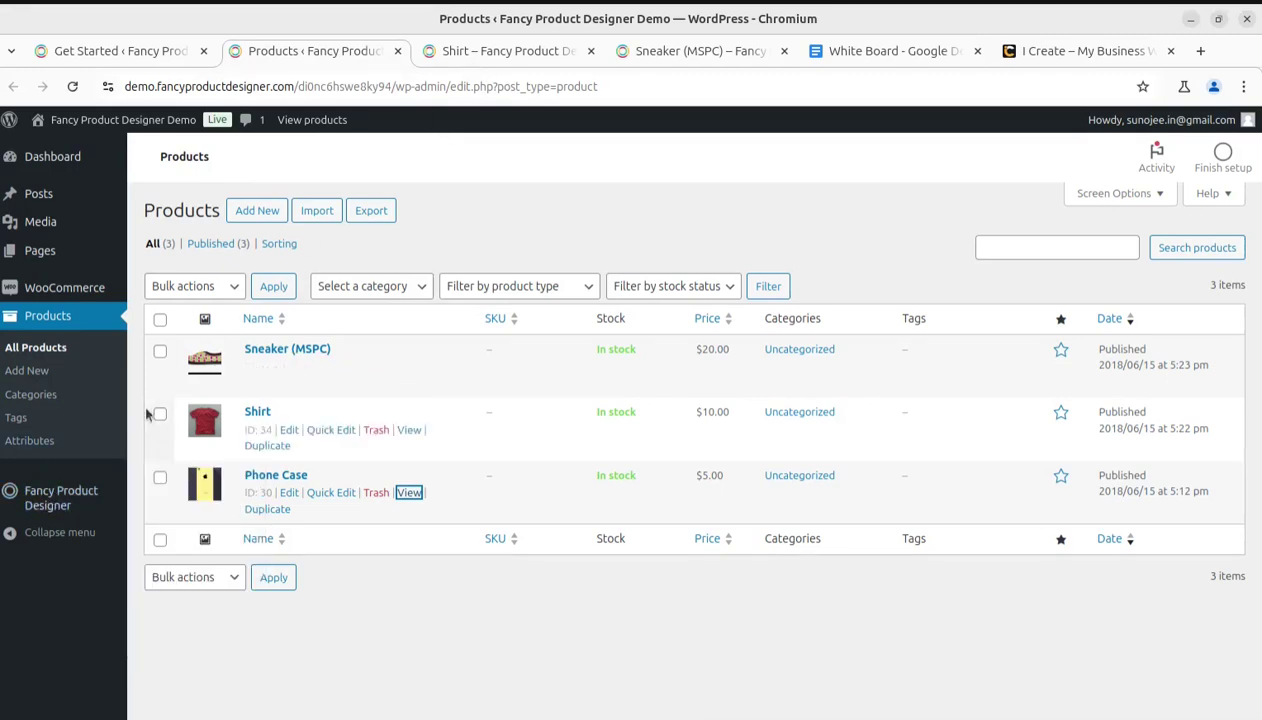
- Open the plugin's Get Started page and highlight the Step #1 'Add a New Product' heading
middle_click(57, 500)
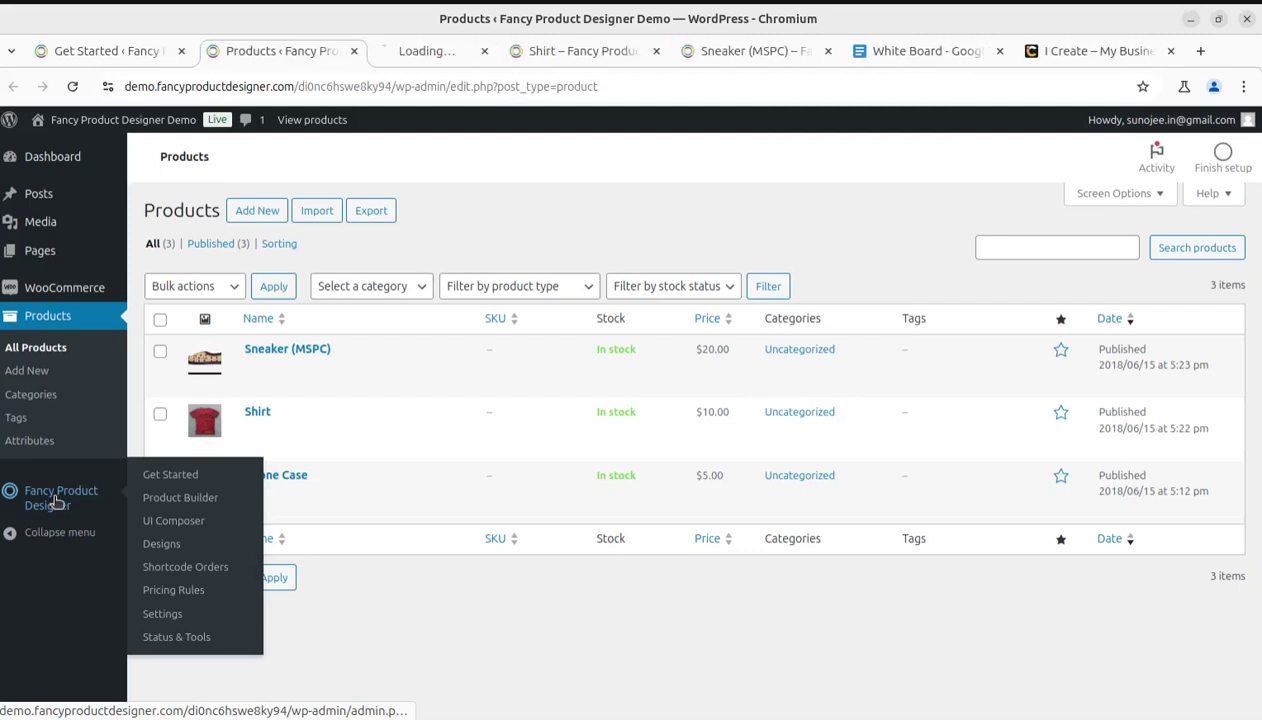
left_click(423, 51)
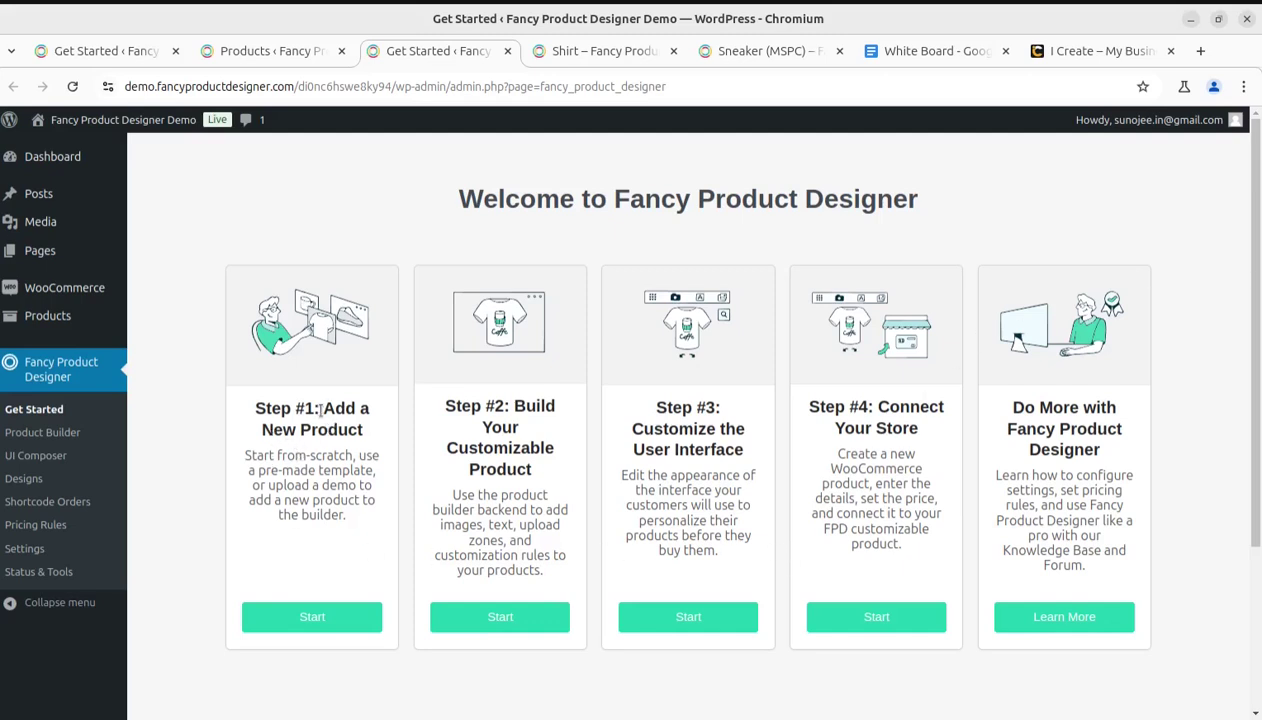
left_click_drag(323, 410, 364, 429)
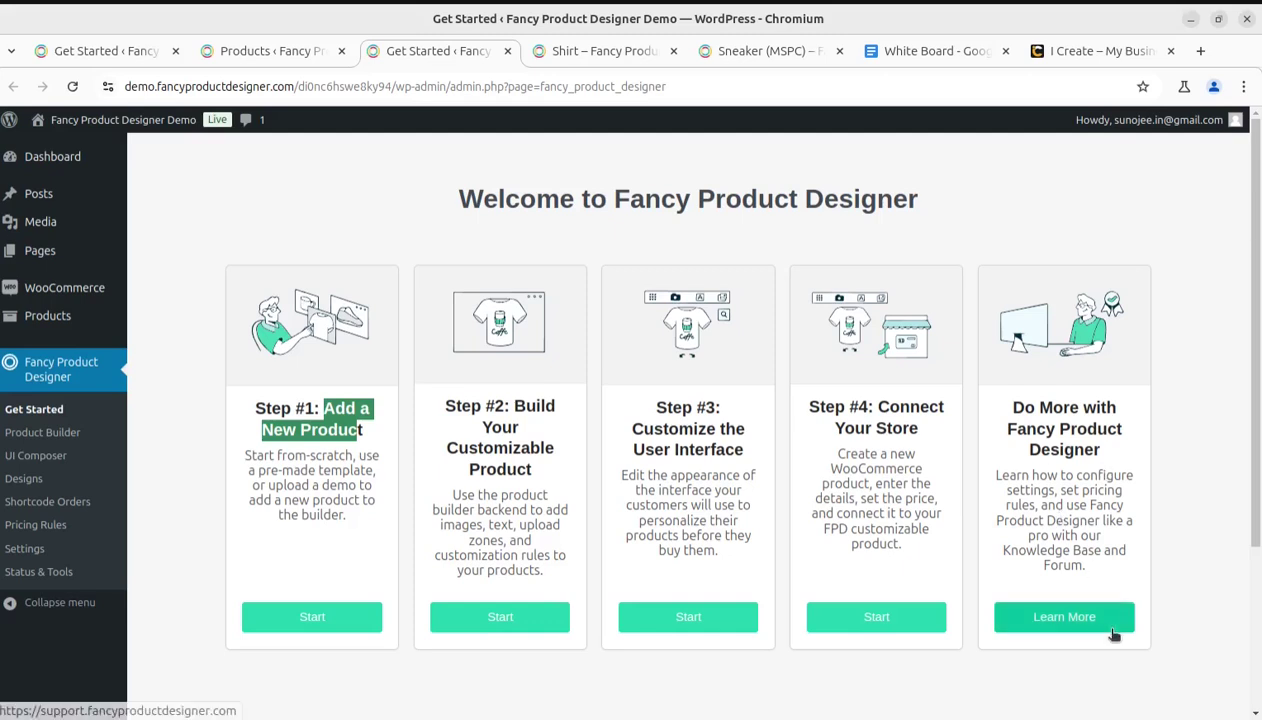
- Open the Product Builder and scroll through the Sneaker's layers
left_click(51, 438)
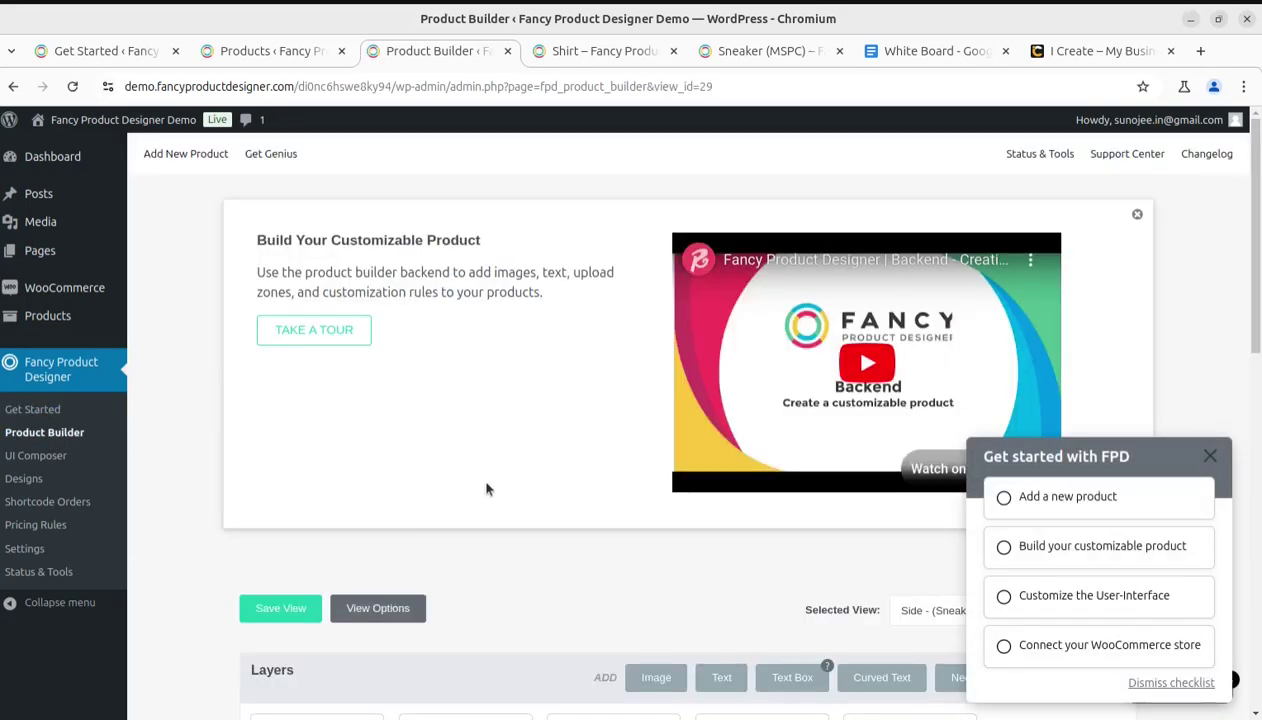
scroll(366, 451, "down", 1)
scroll(330, 470, "down", 3)
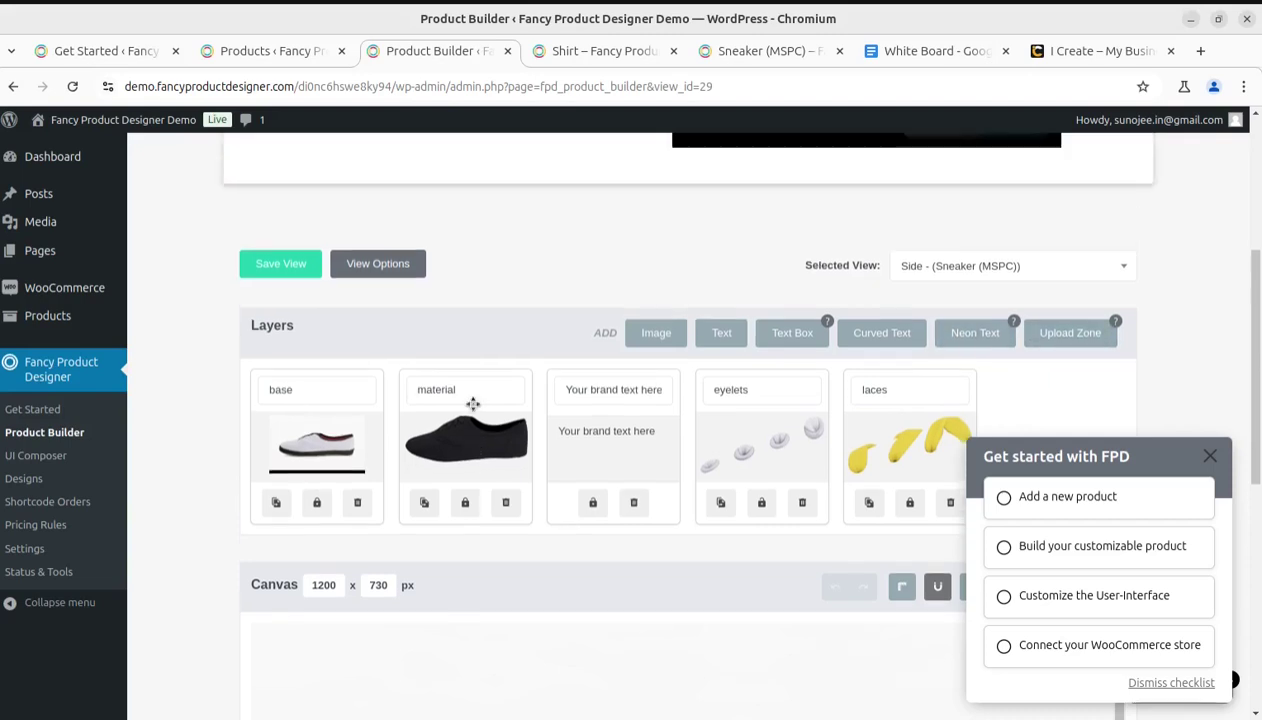
scroll(449, 319, "up", 5)
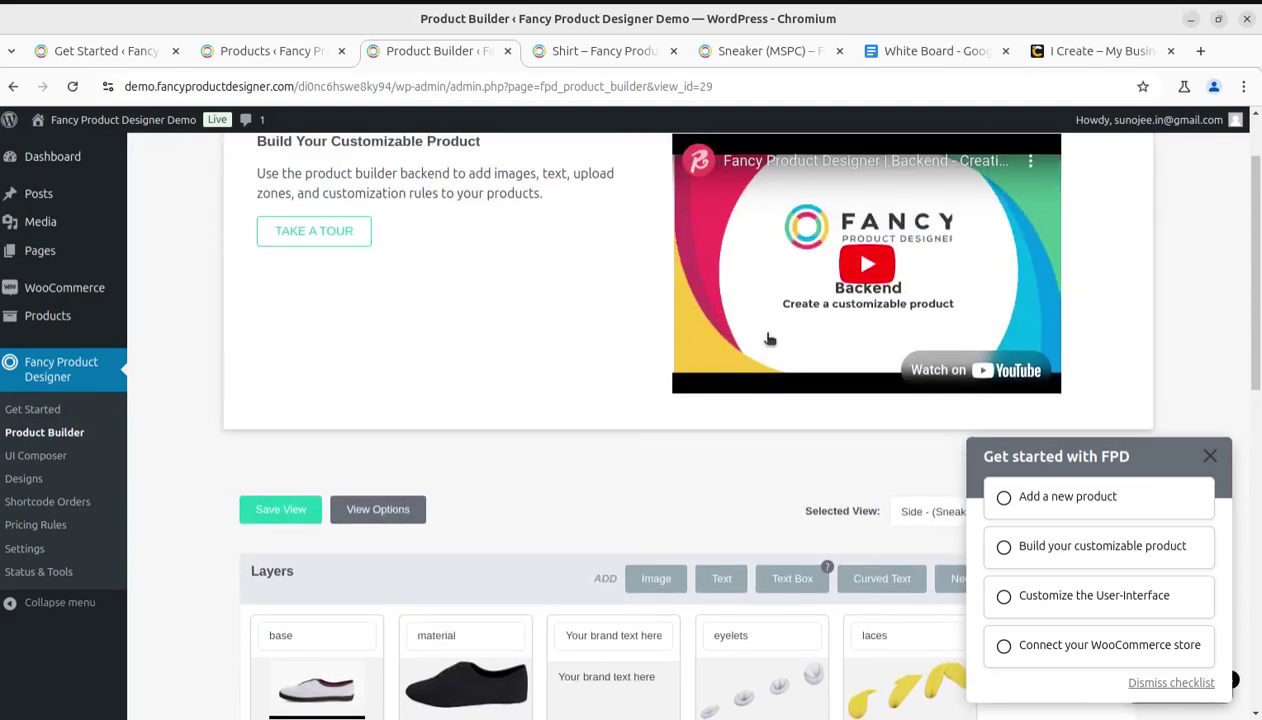
scroll(766, 337, "up", 2)
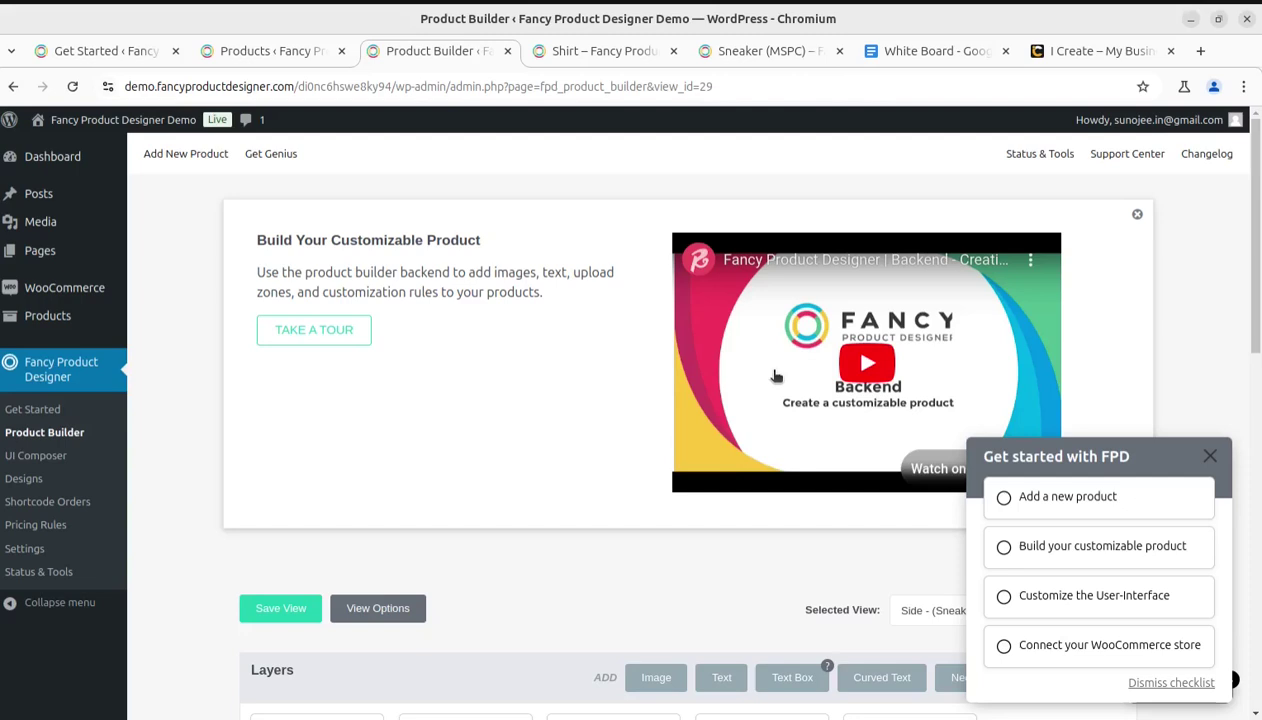
scroll(776, 376, "down", 5)
scroll(755, 459, "down", 2)
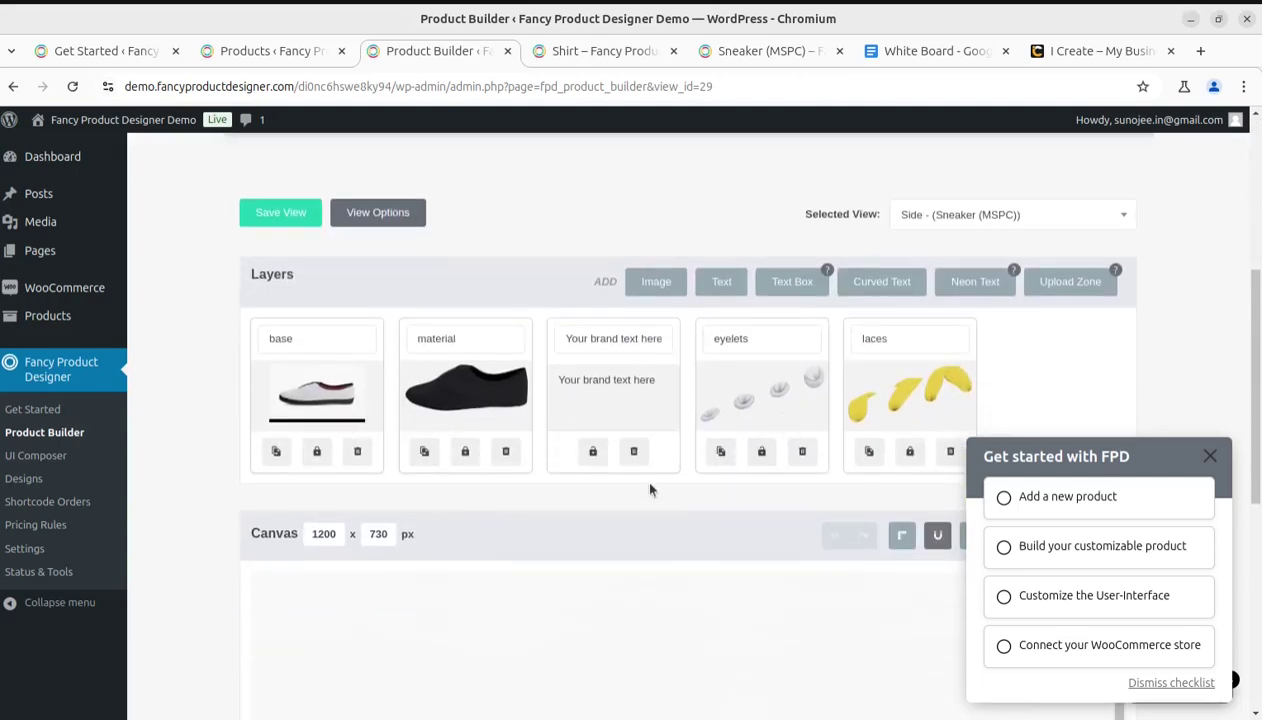
- Try adding Image and Curved Text layers, dismiss both title prompts, then open UI Composer
left_click(637, 289)
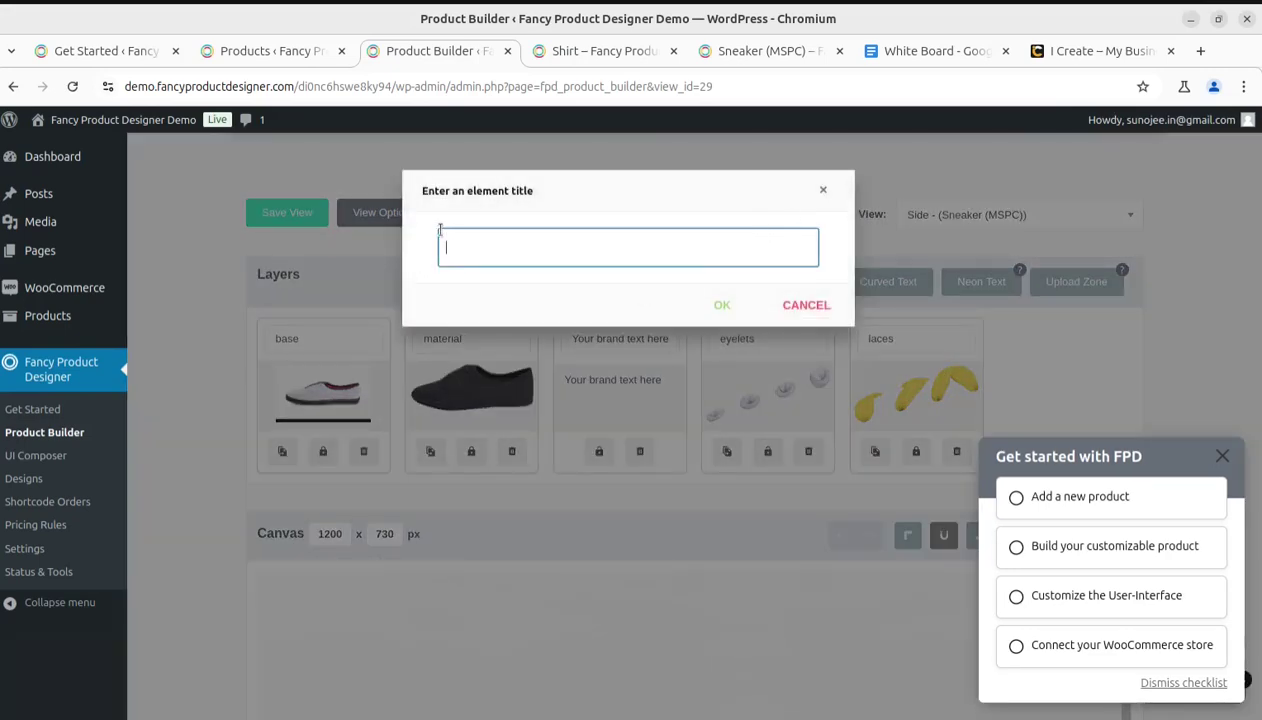
left_click(822, 191)
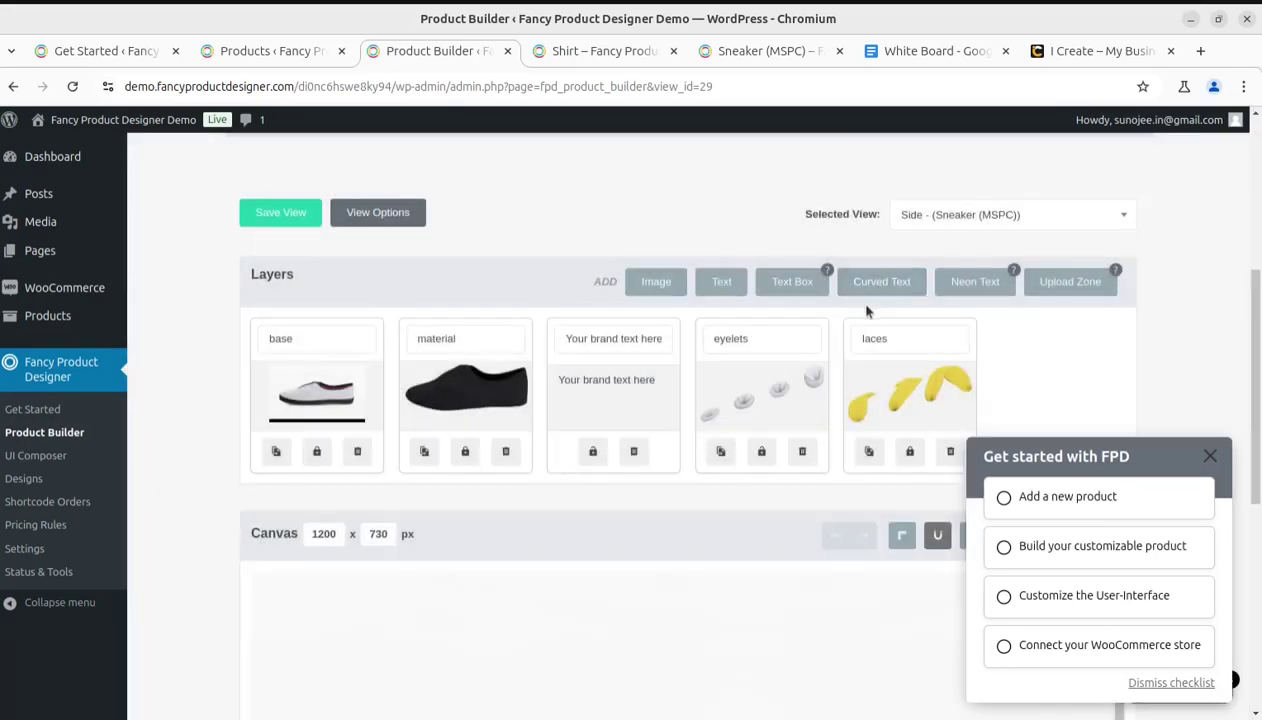
left_click(880, 283)
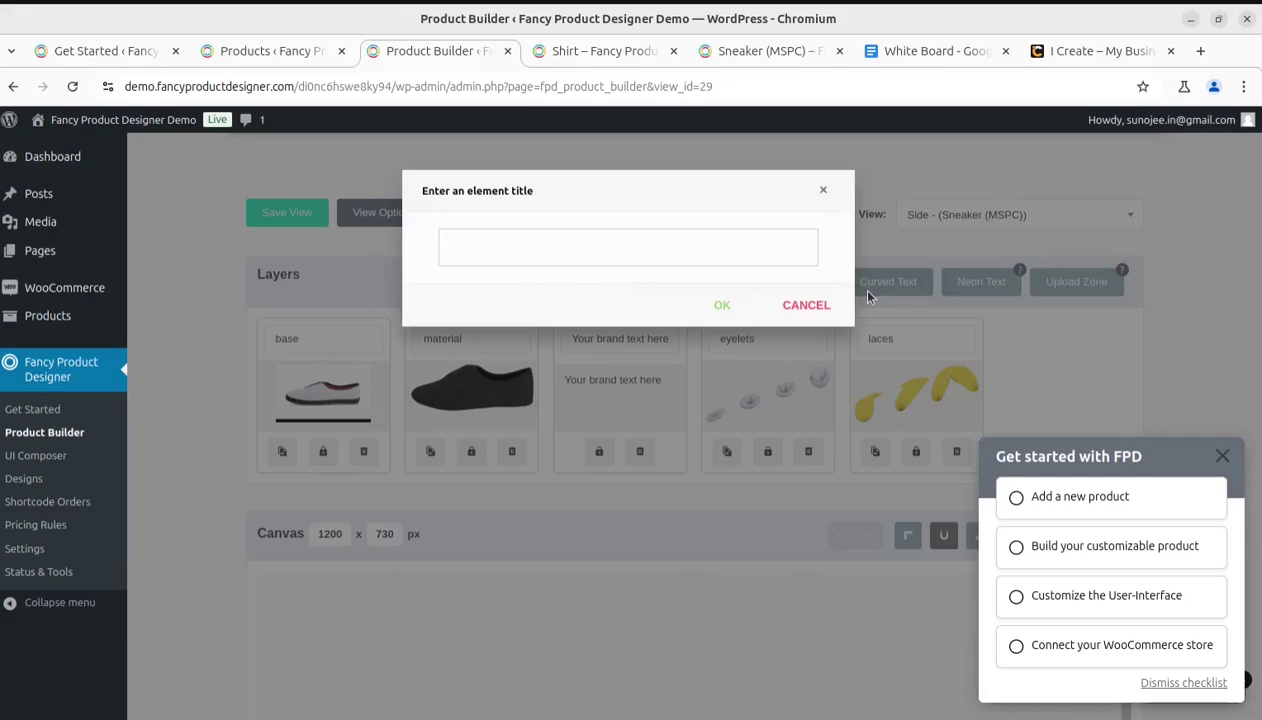
left_click(824, 193)
left_click(44, 462)
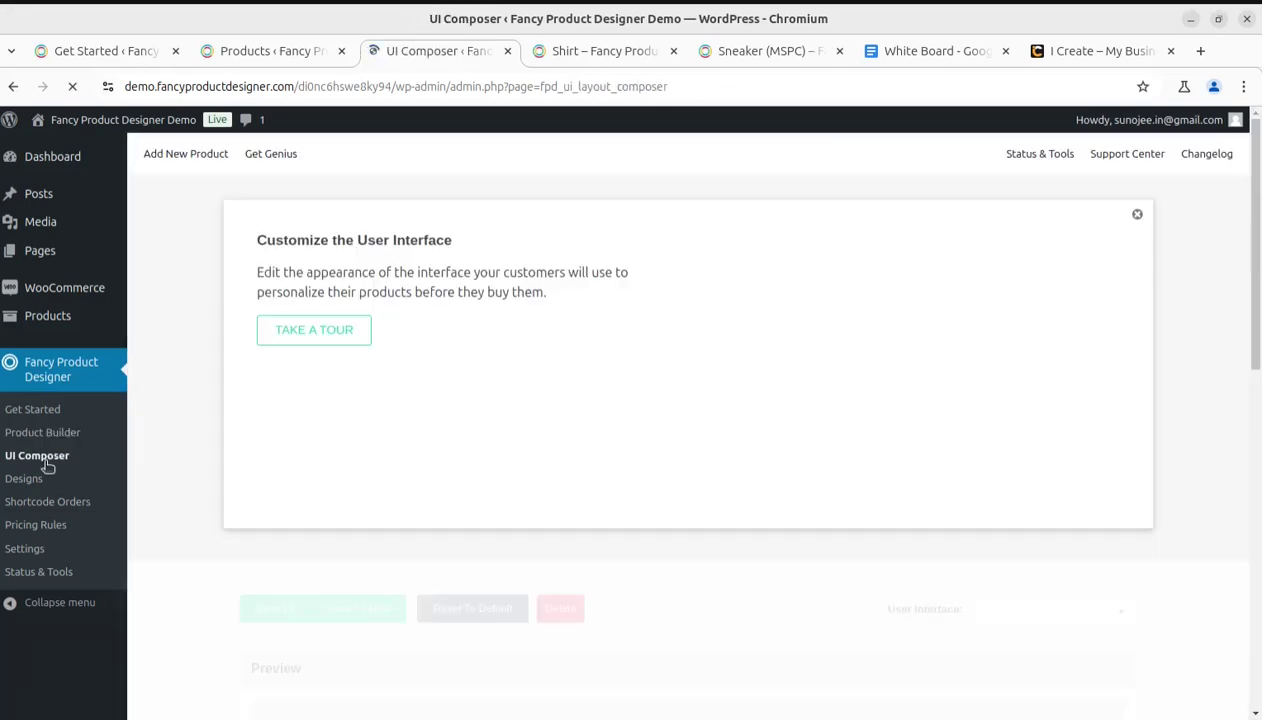
- Scroll through the UI Composer preview, then open the Designs clipart library
scroll(505, 462, "down", 1)
scroll(505, 464, "down", 2)
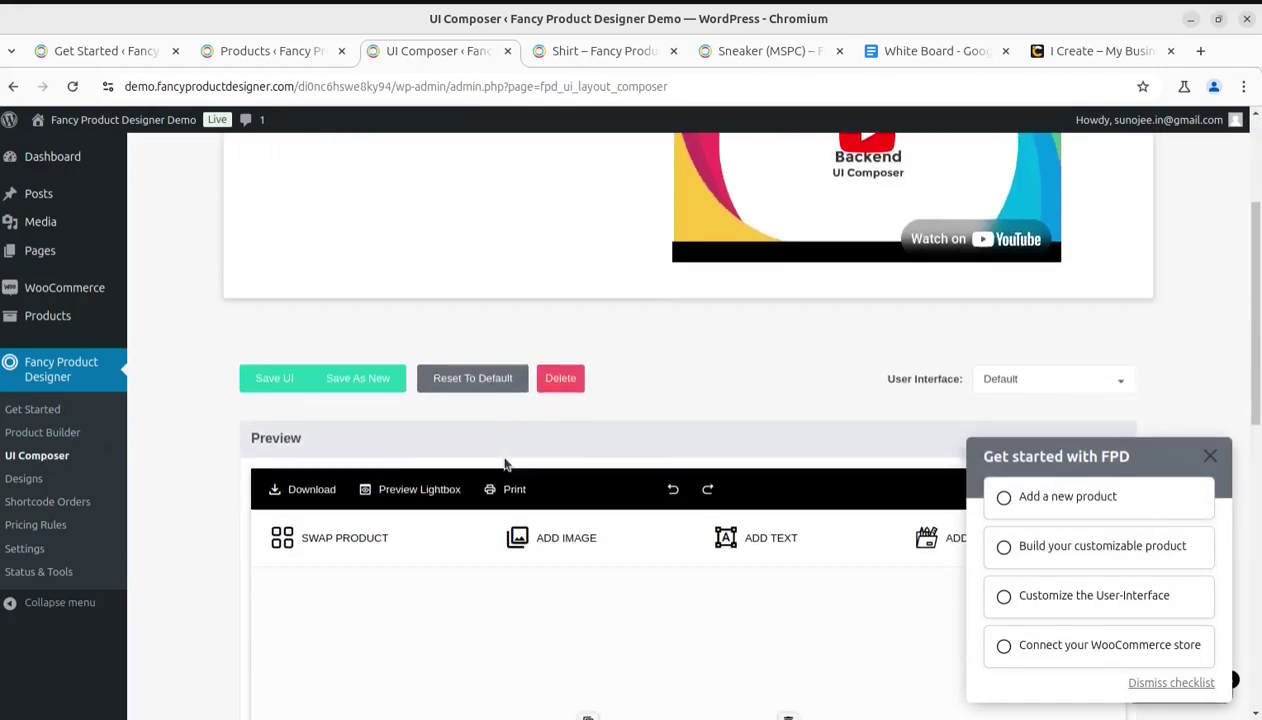
scroll(505, 462, "down", 2)
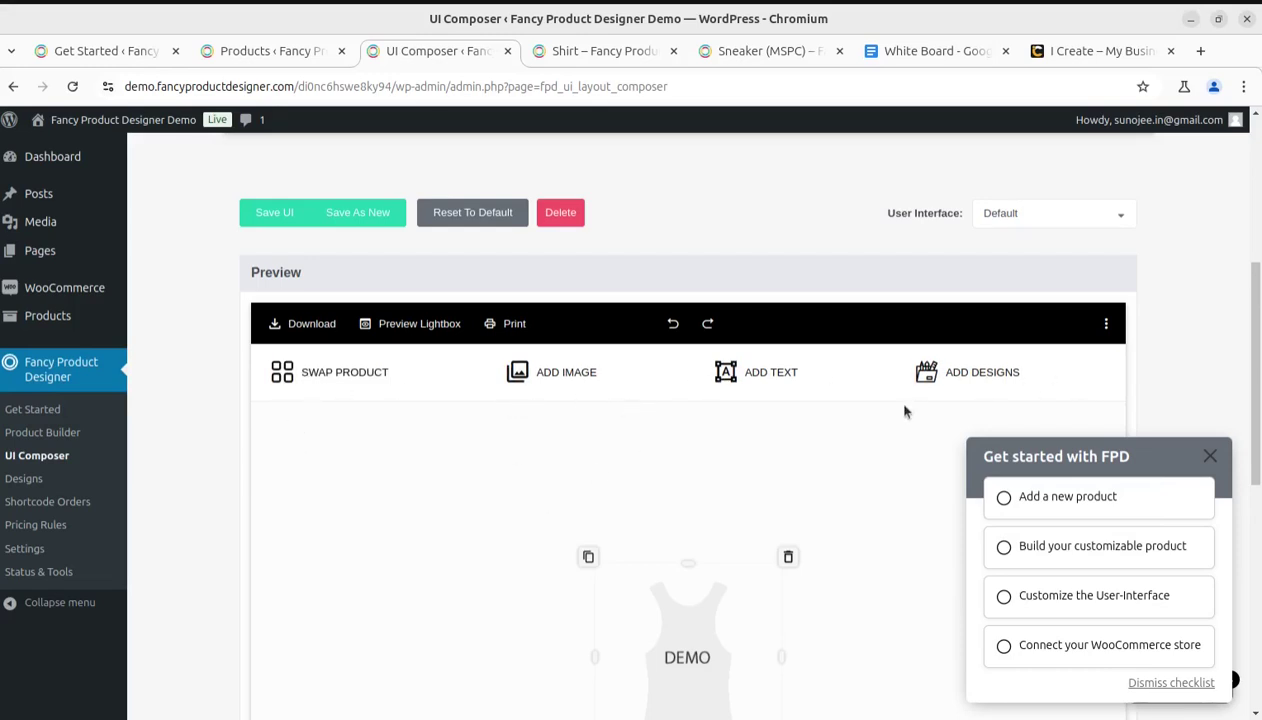
left_click(43, 485)
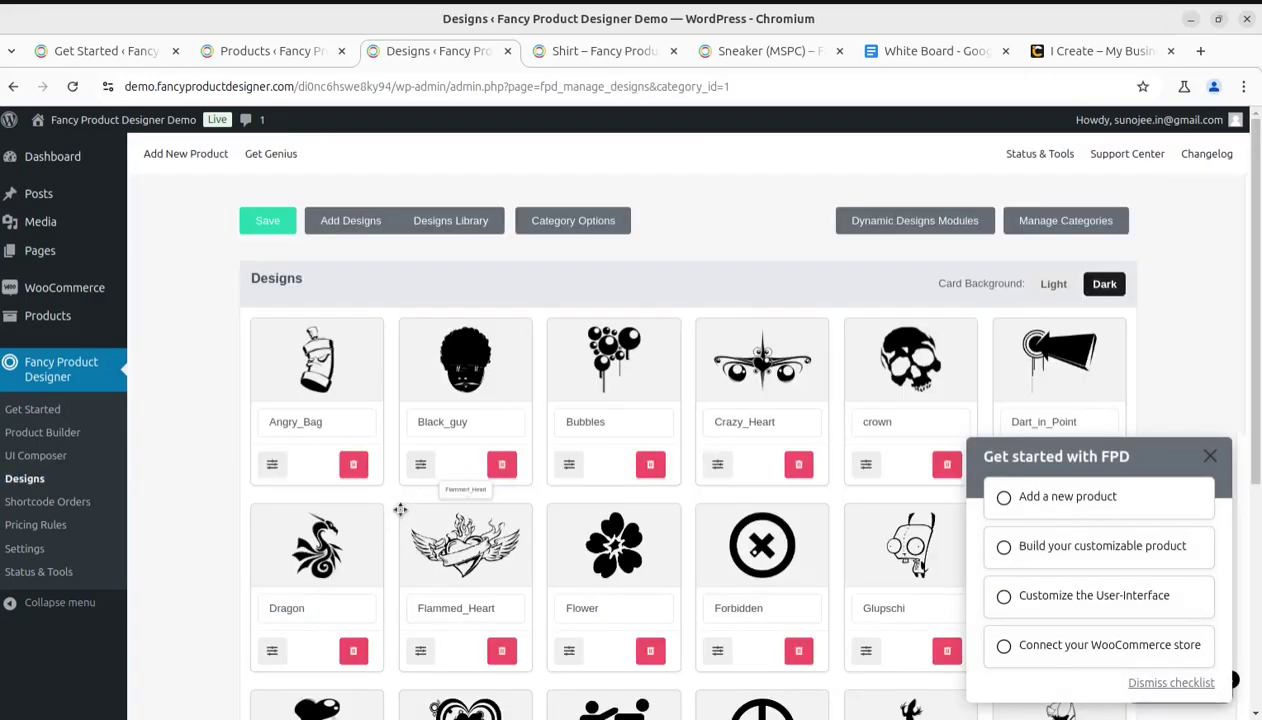
- Open Angry_Bag's design options and close them unchanged, then collapse the Get started checklist
scroll(773, 467, "down", 2)
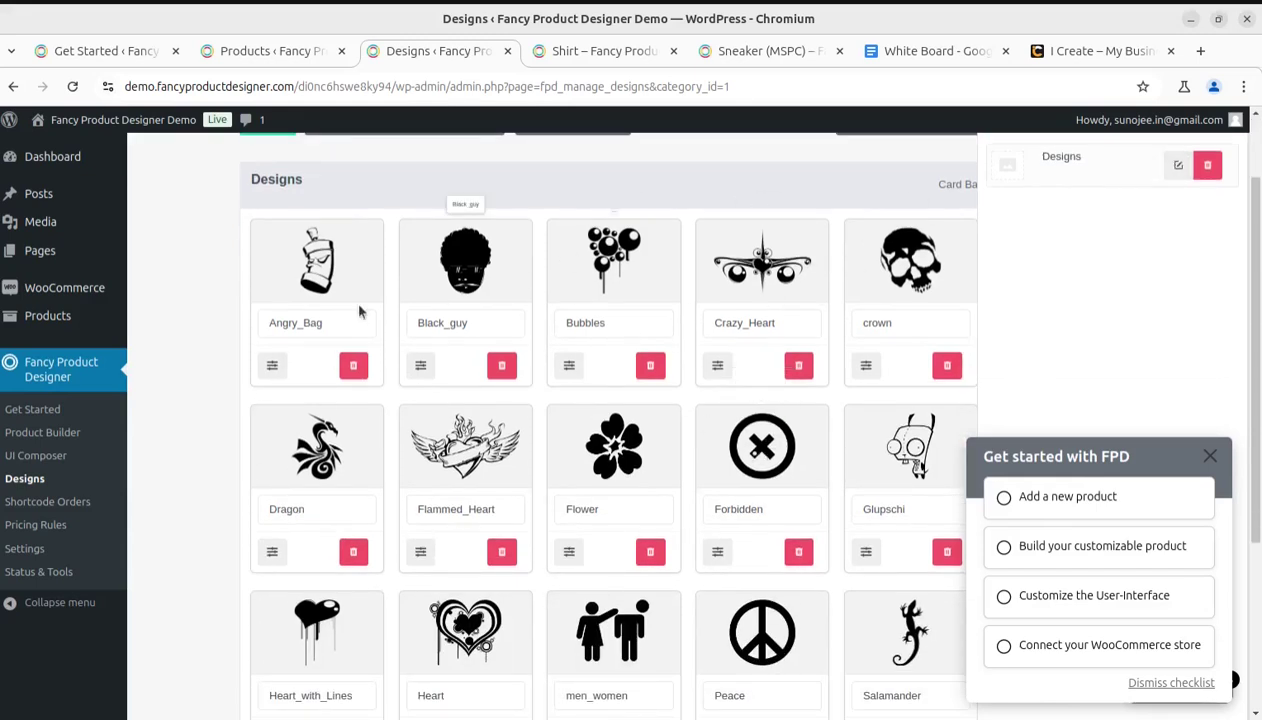
left_click(272, 365)
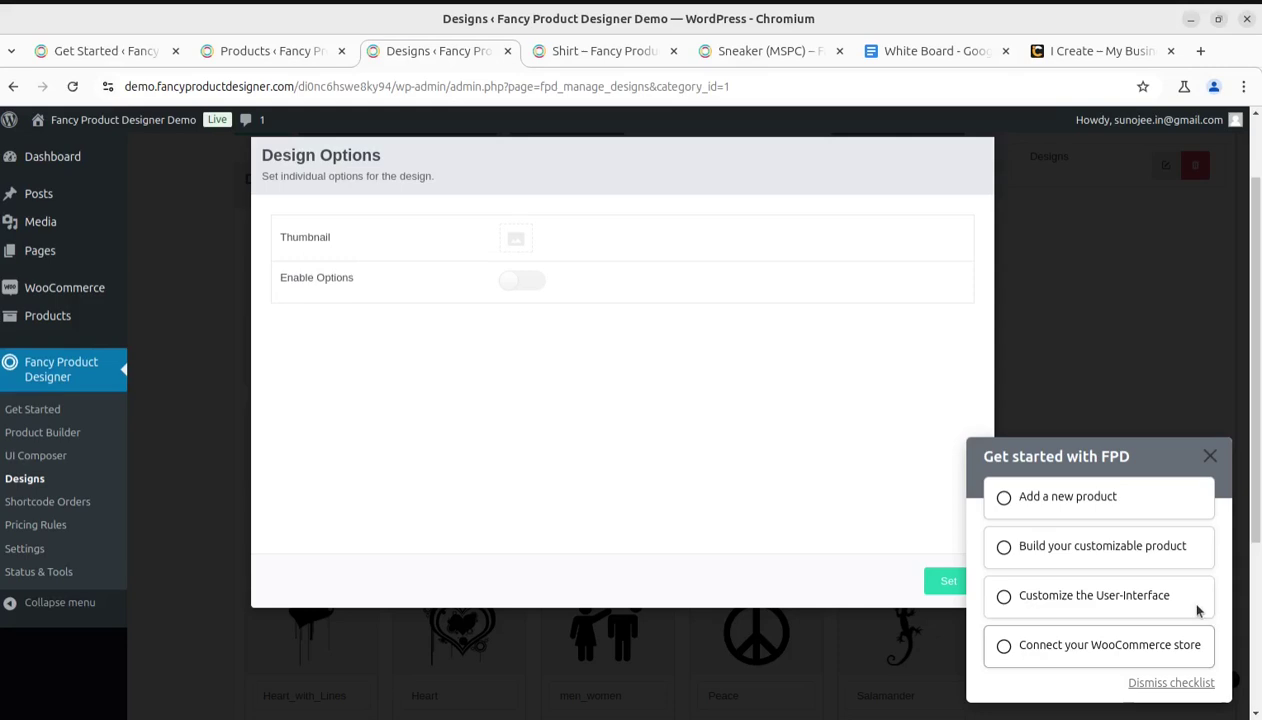
left_click(1208, 458)
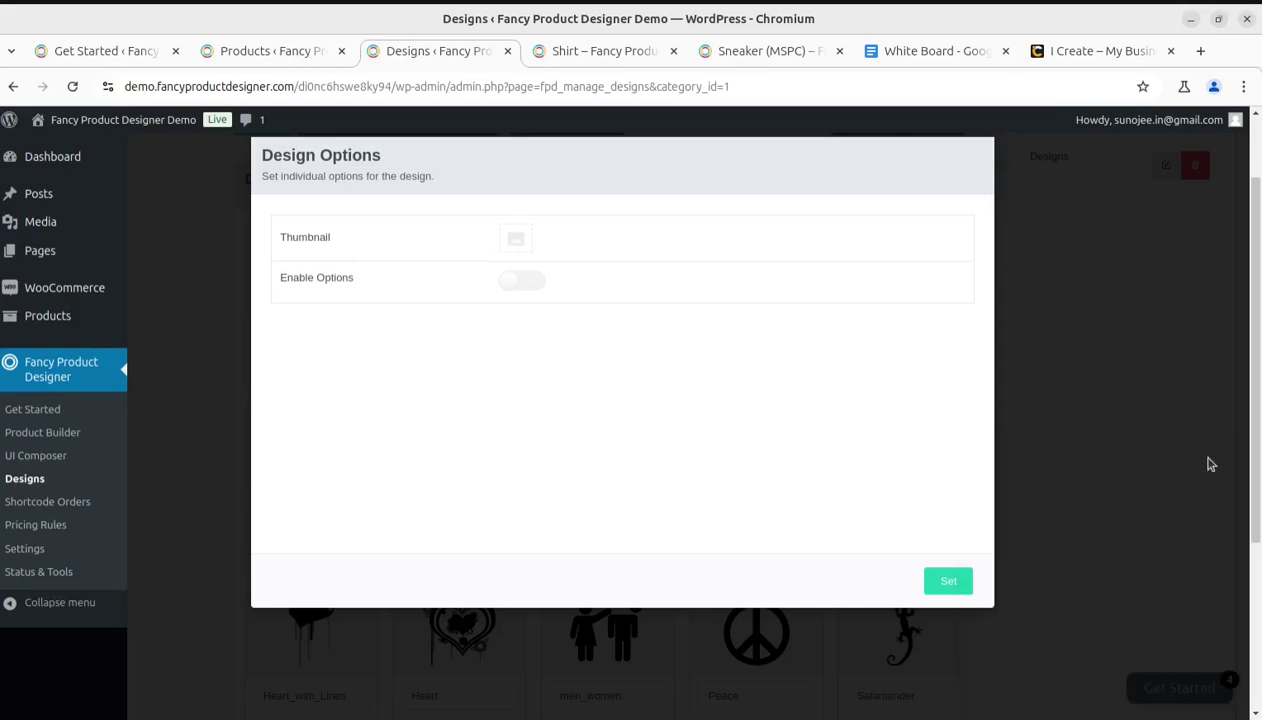
left_click(946, 581)
scroll(766, 473, "down", 3)
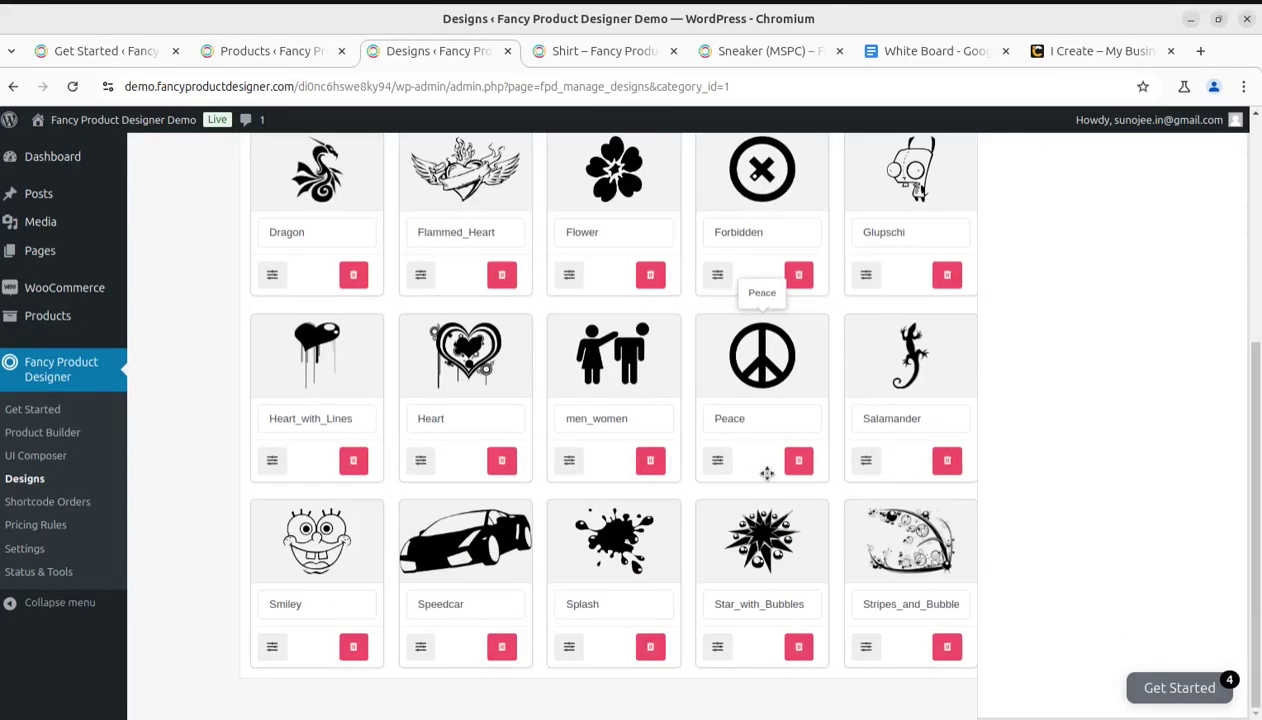
- Confirm Shortcode Orders is empty, then view the Pricing Rules page
left_click(30, 503)
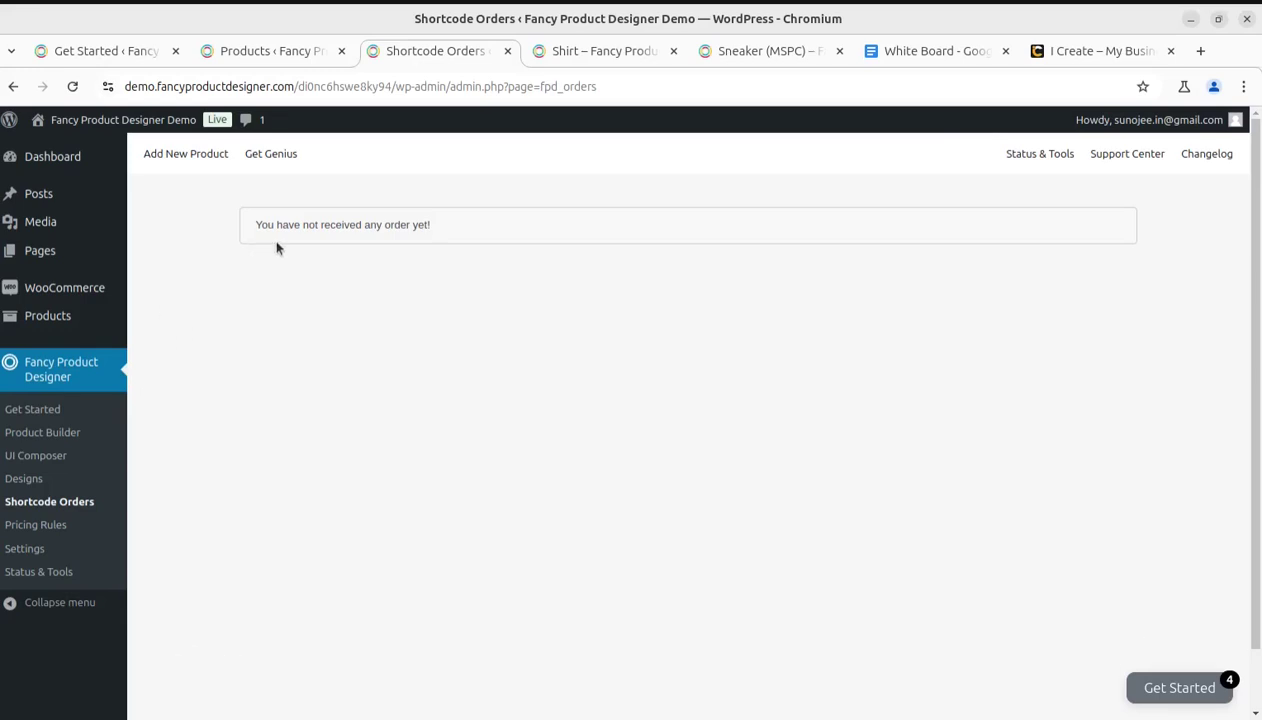
left_click(44, 530)
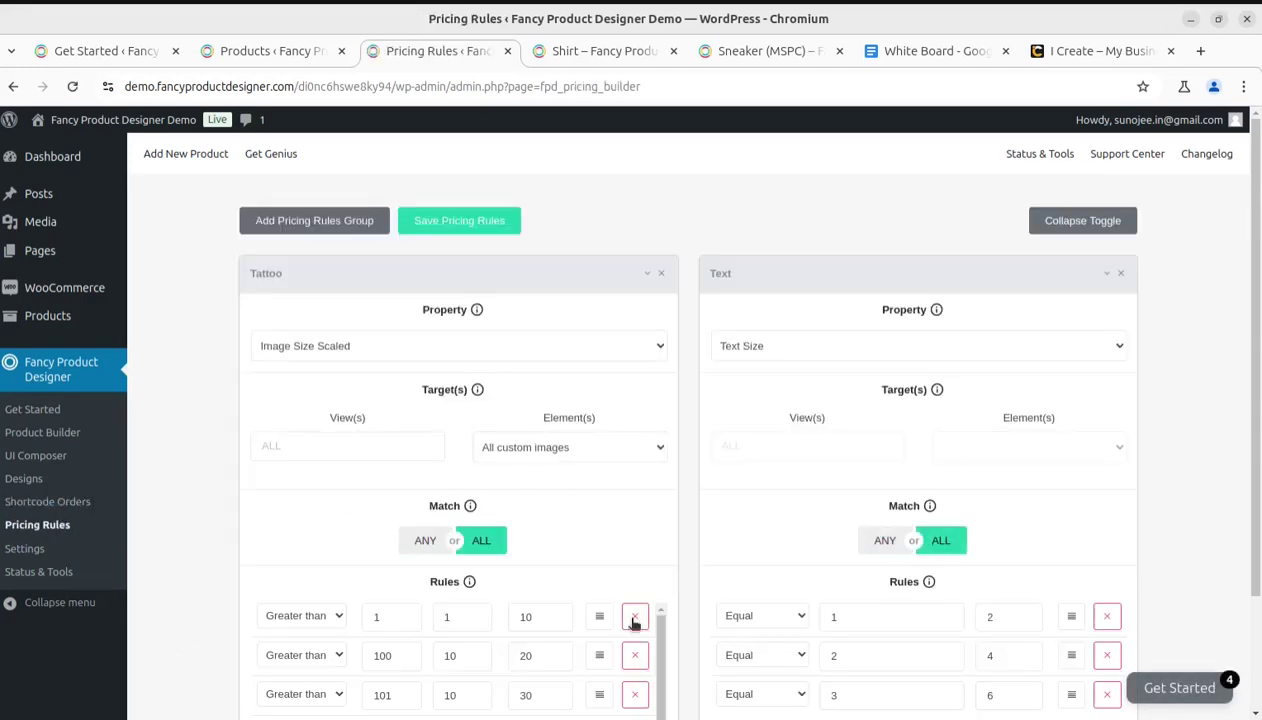
scroll(493, 498, "down", 3)
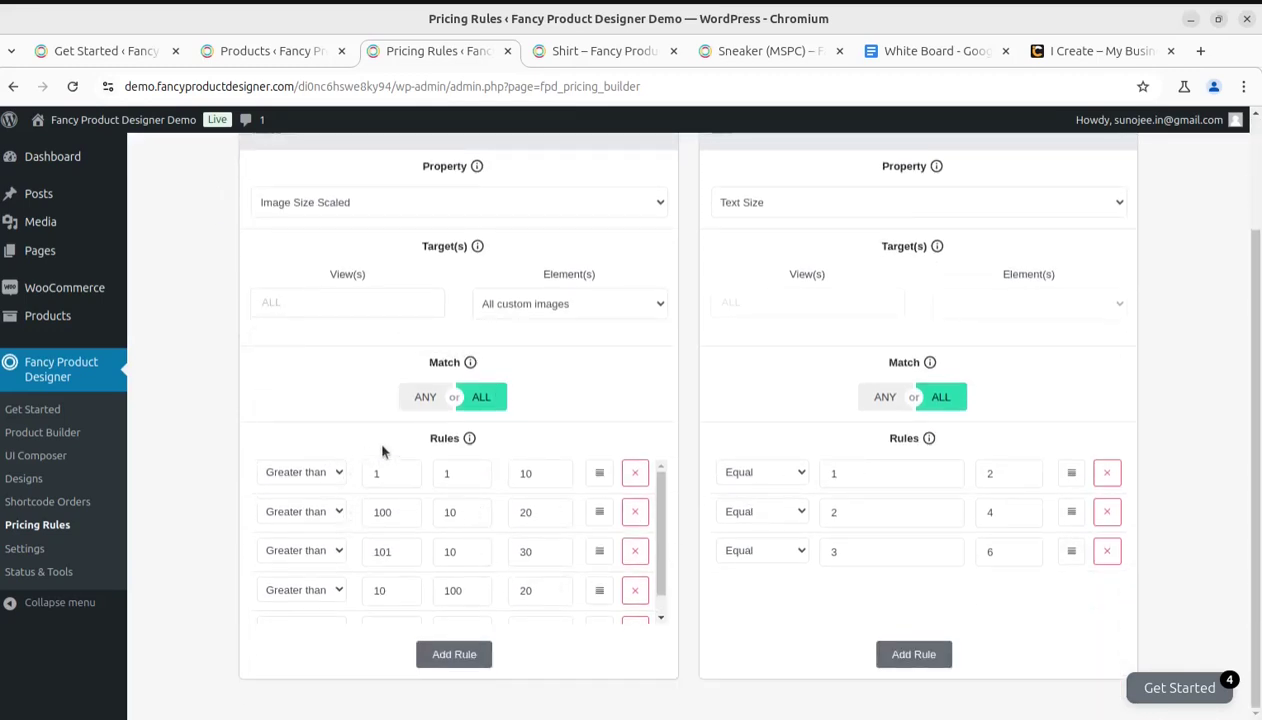
- Inspect the first pricing rule's comparison choices in the Tattoo and Text groups without changing them
left_click(336, 476)
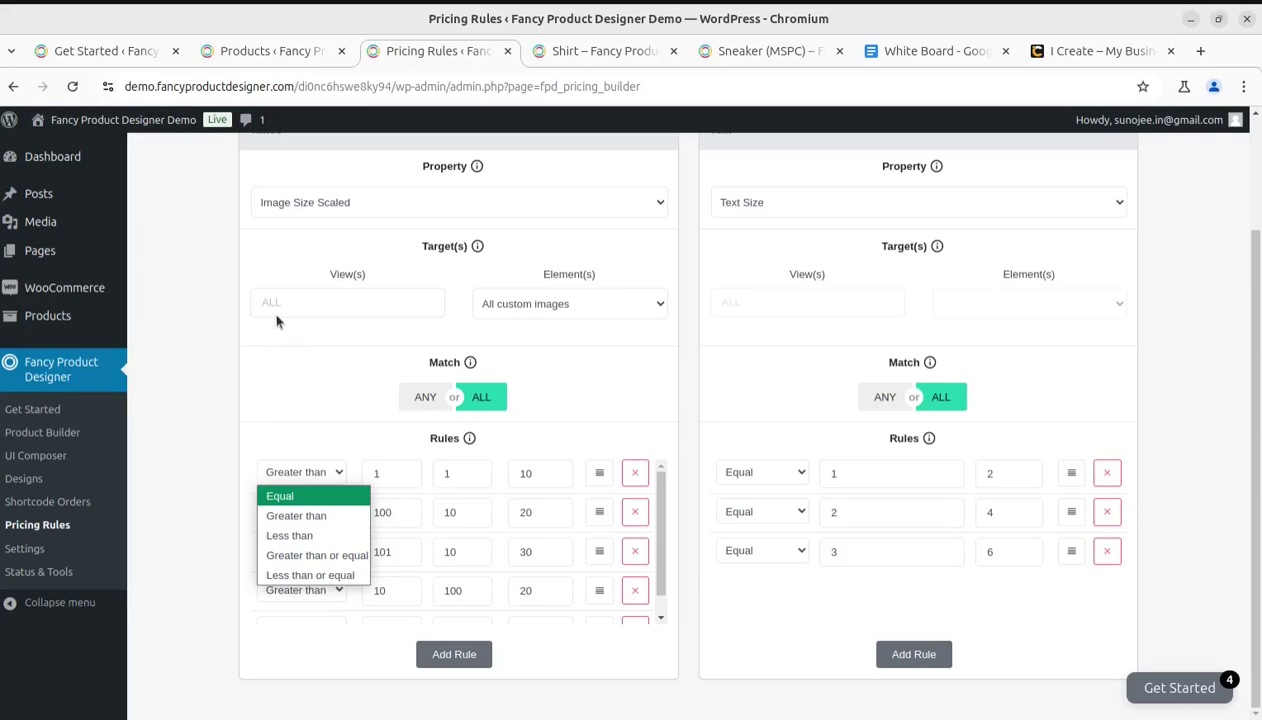
left_click(570, 301)
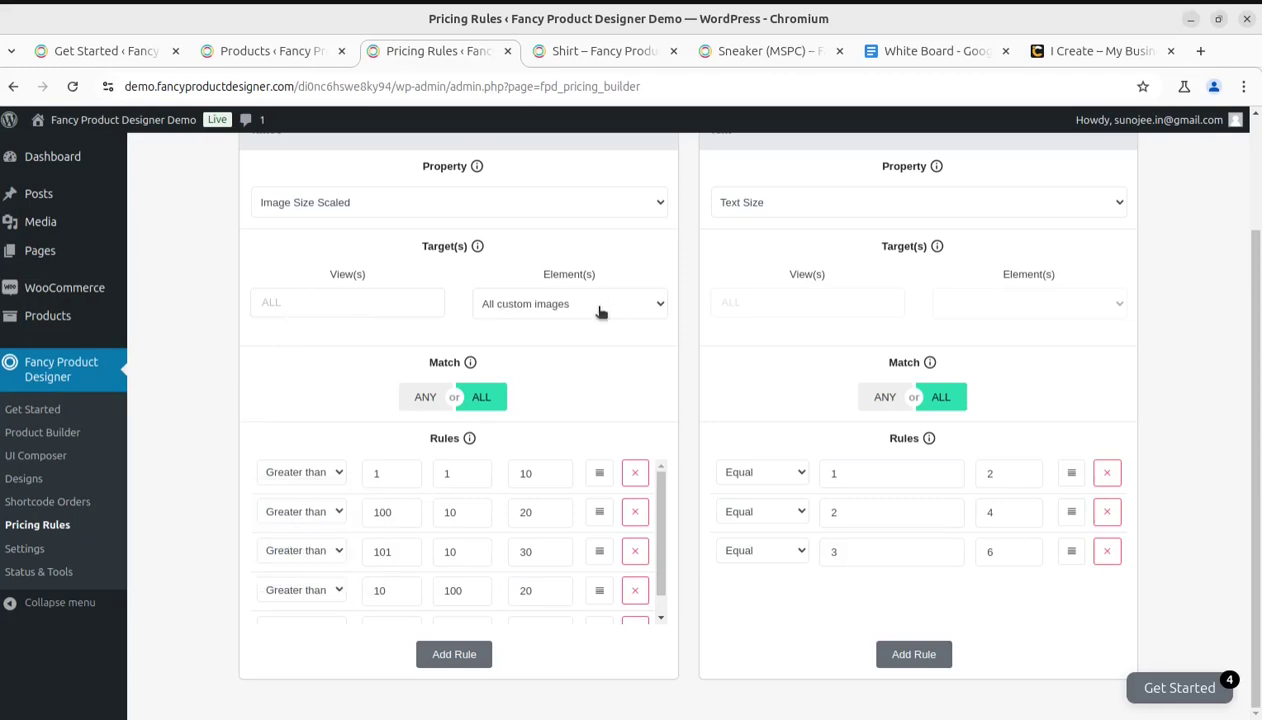
scroll(1078, 440, "up", 1)
scroll(1078, 440, "up", 1)
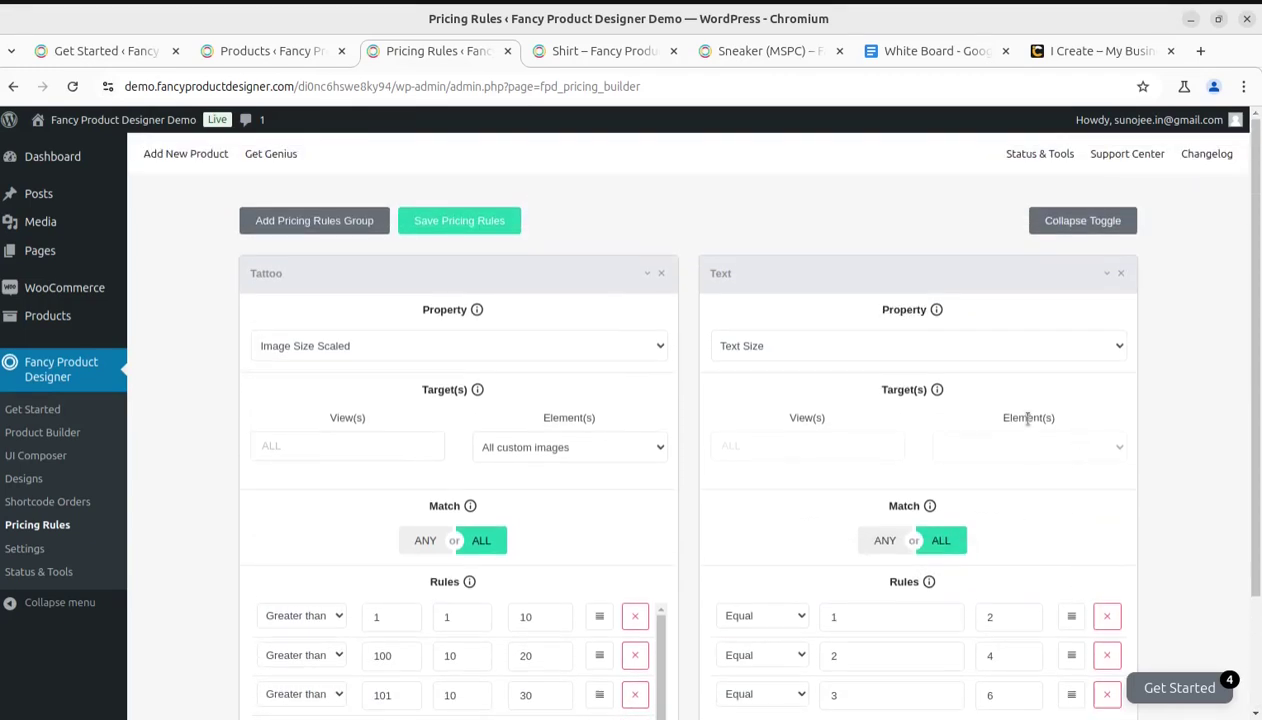
left_click(32, 556)
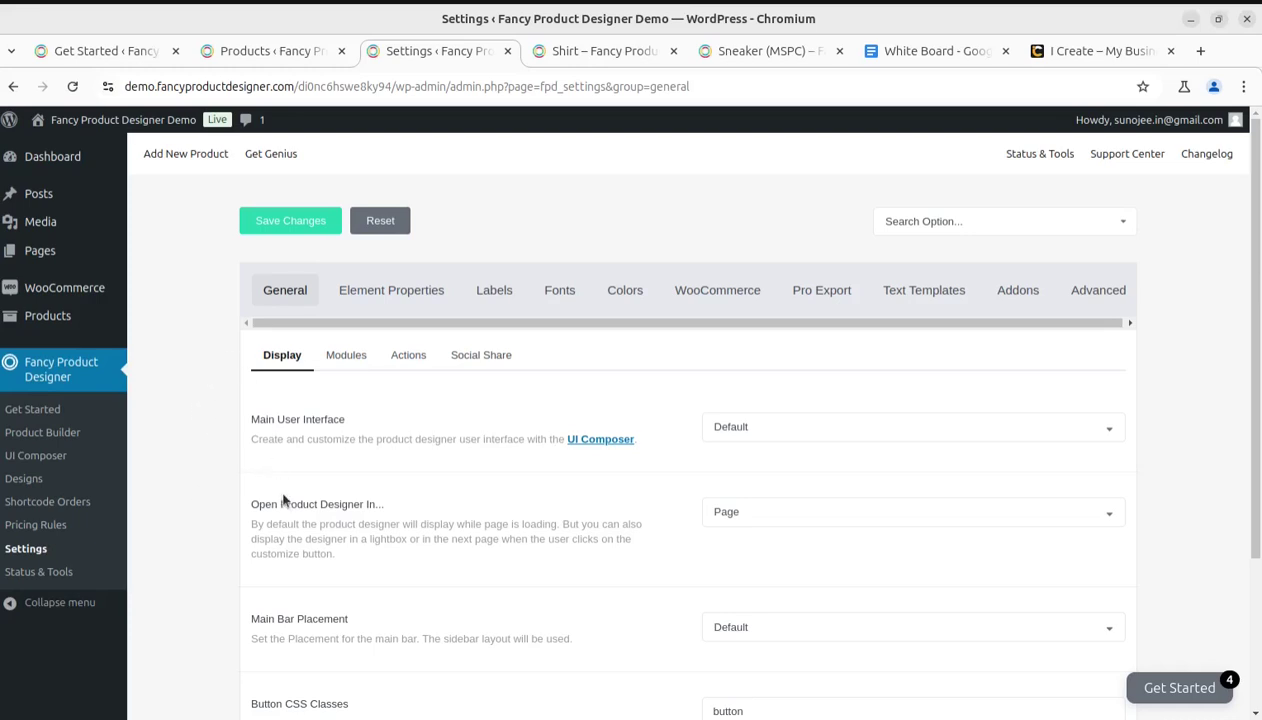
- Review the main interface layout (Default) and designer open location (Page) choices, keeping both unchanged
left_click(820, 426)
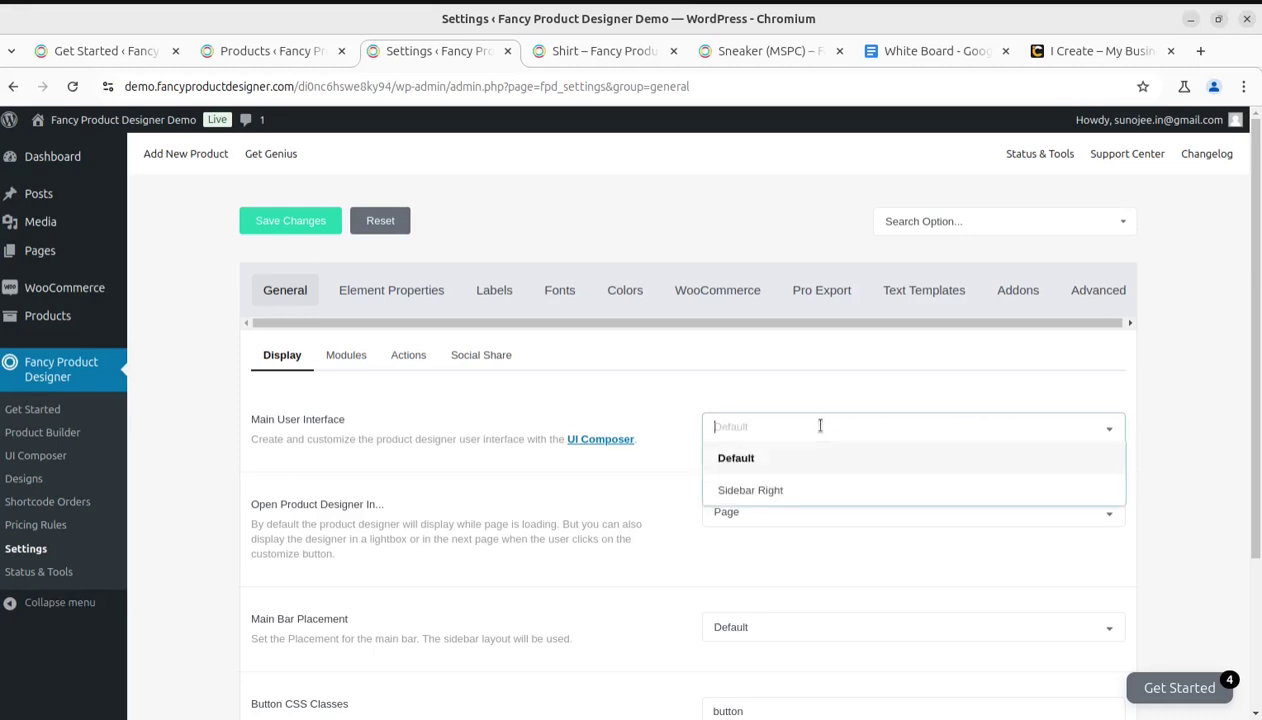
left_click(178, 541)
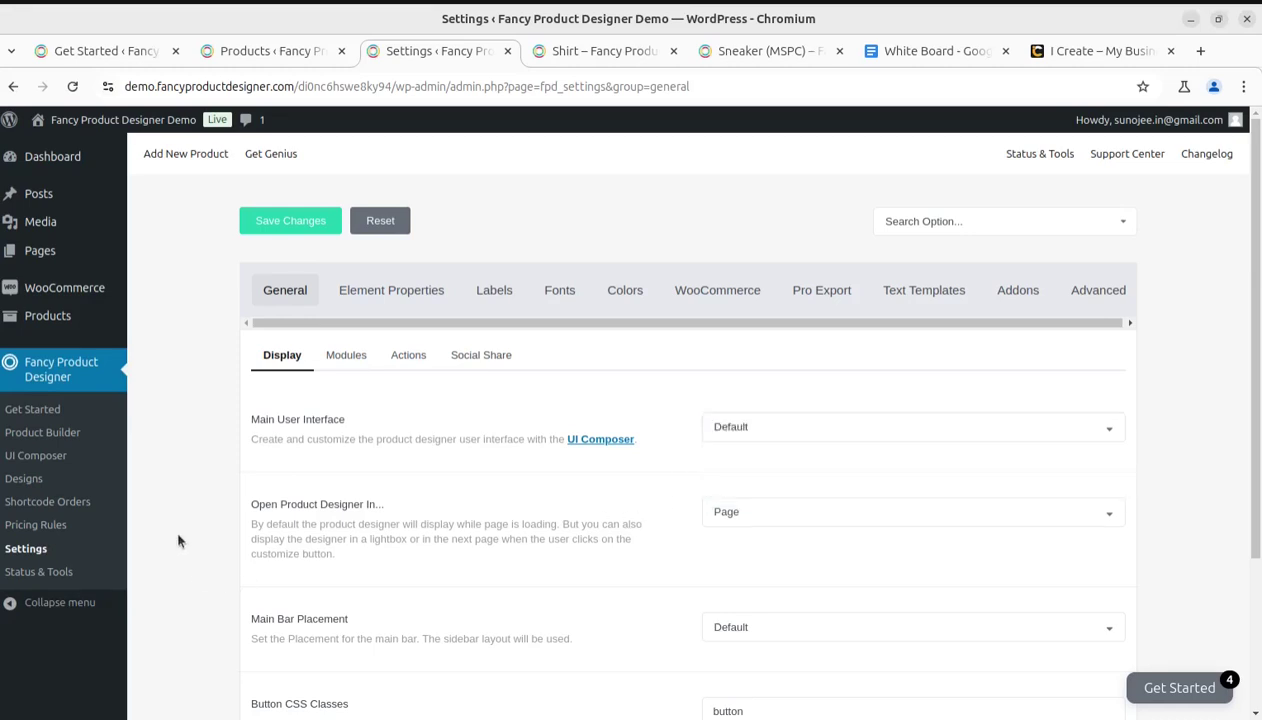
left_click(740, 510)
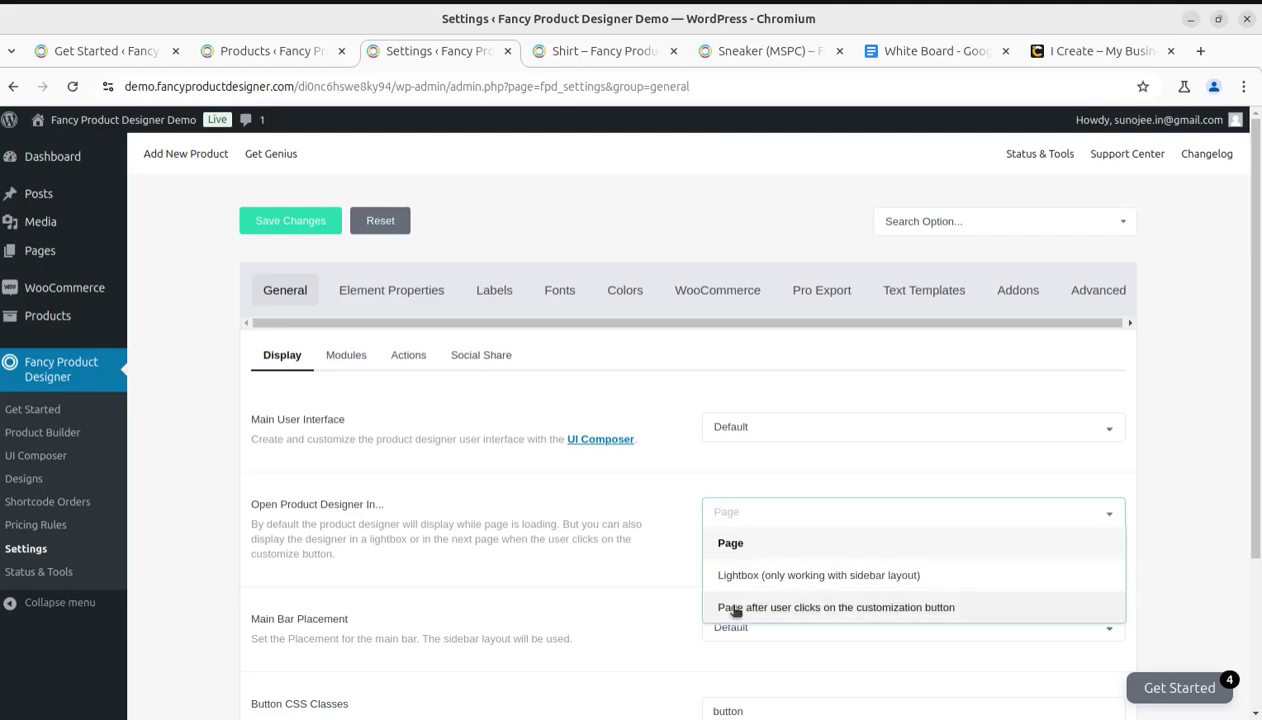
left_click(211, 556)
scroll(222, 540, "down", 3)
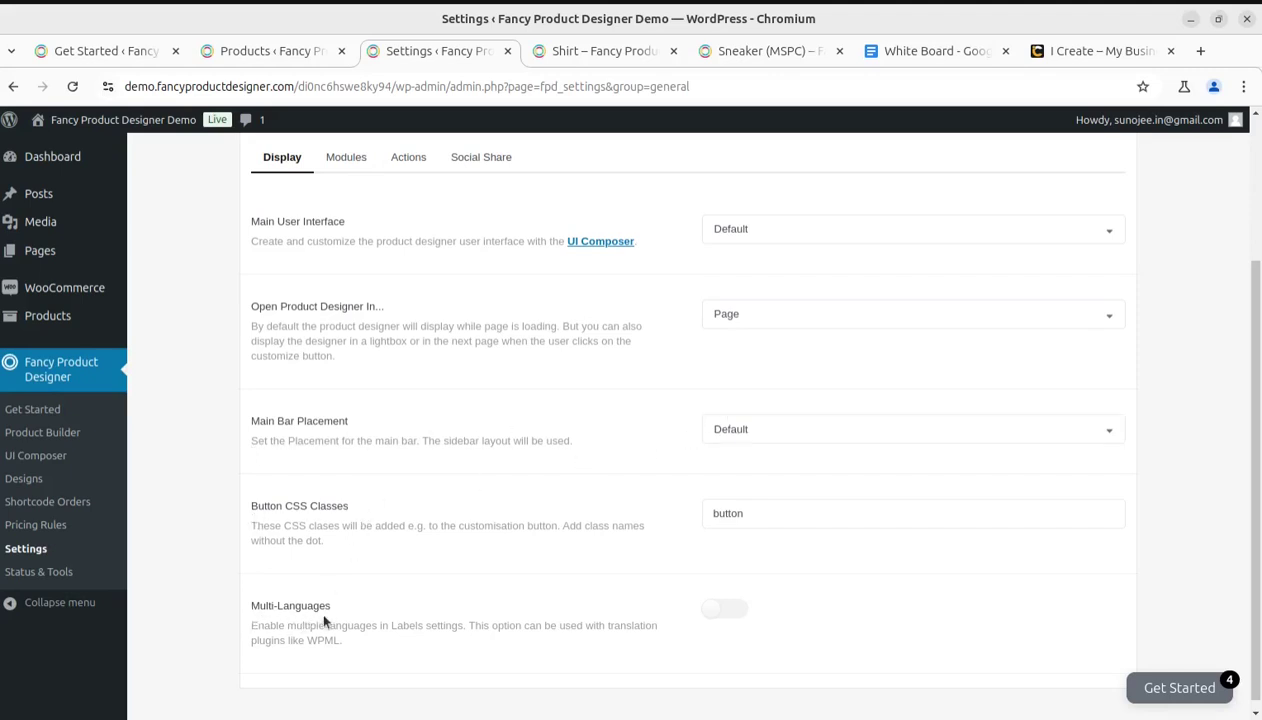
scroll(405, 624, "down", 1)
scroll(402, 620, "up", 3)
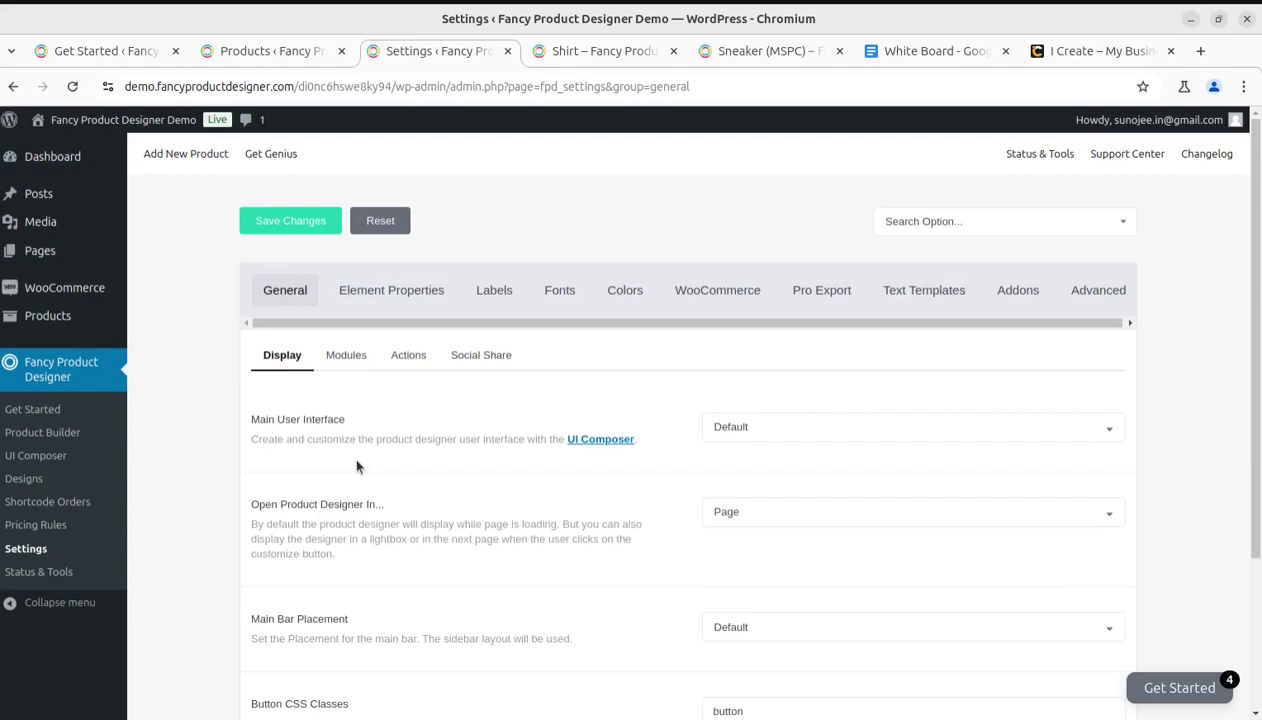
- Scroll through the Modules settings: image uploads (JPEG, PNG, SVG), photo sources, text, products, names & numbers and designs
left_click(343, 362)
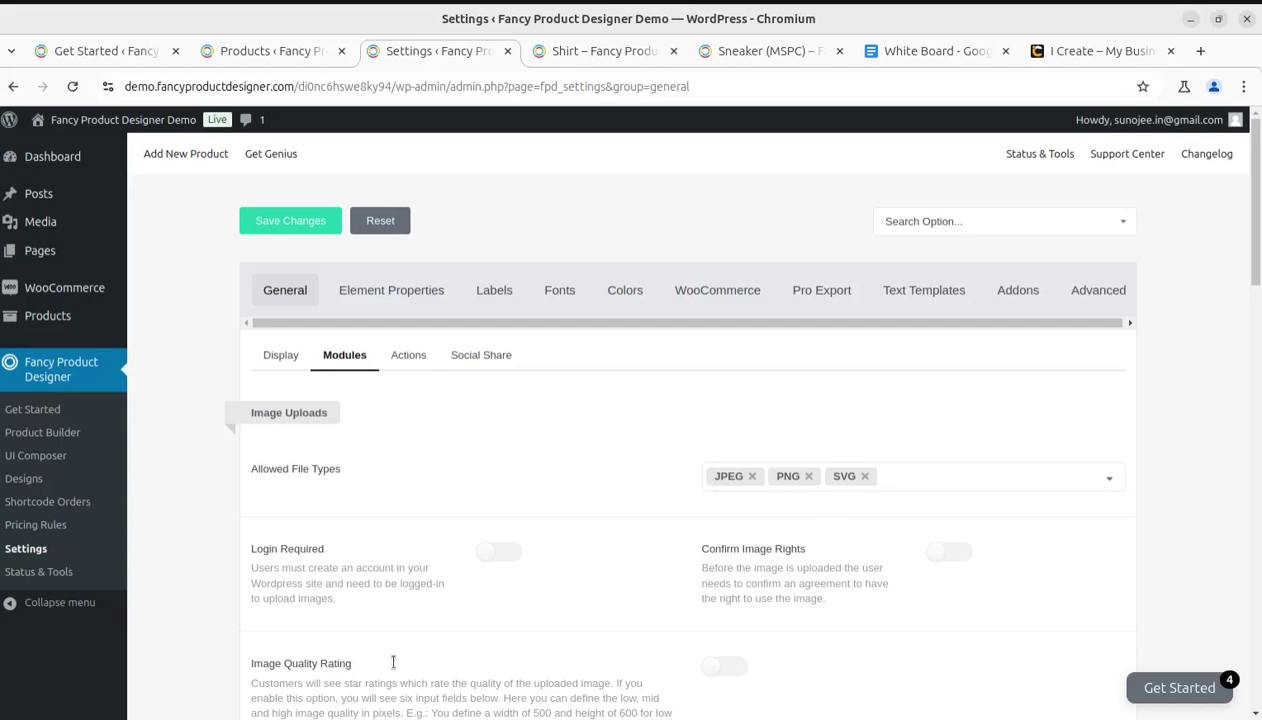
scroll(378, 605, "down", 4)
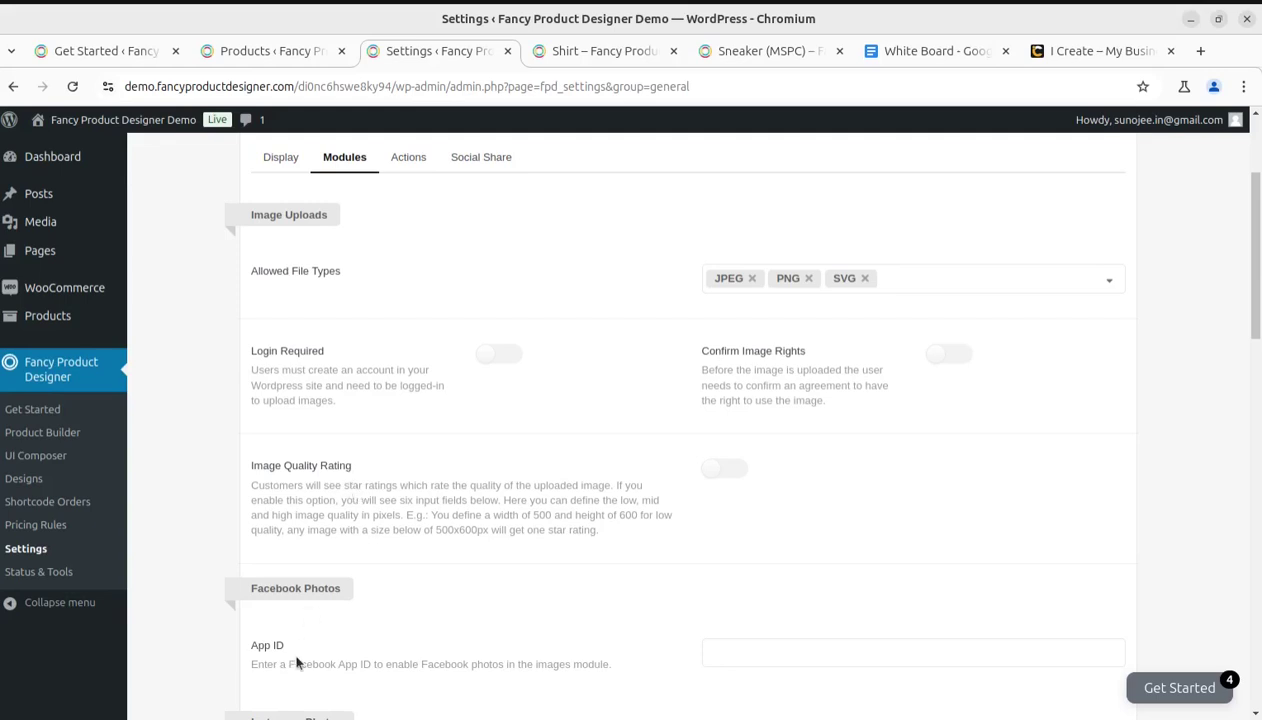
scroll(326, 596, "down", 4)
scroll(300, 540, "down", 2)
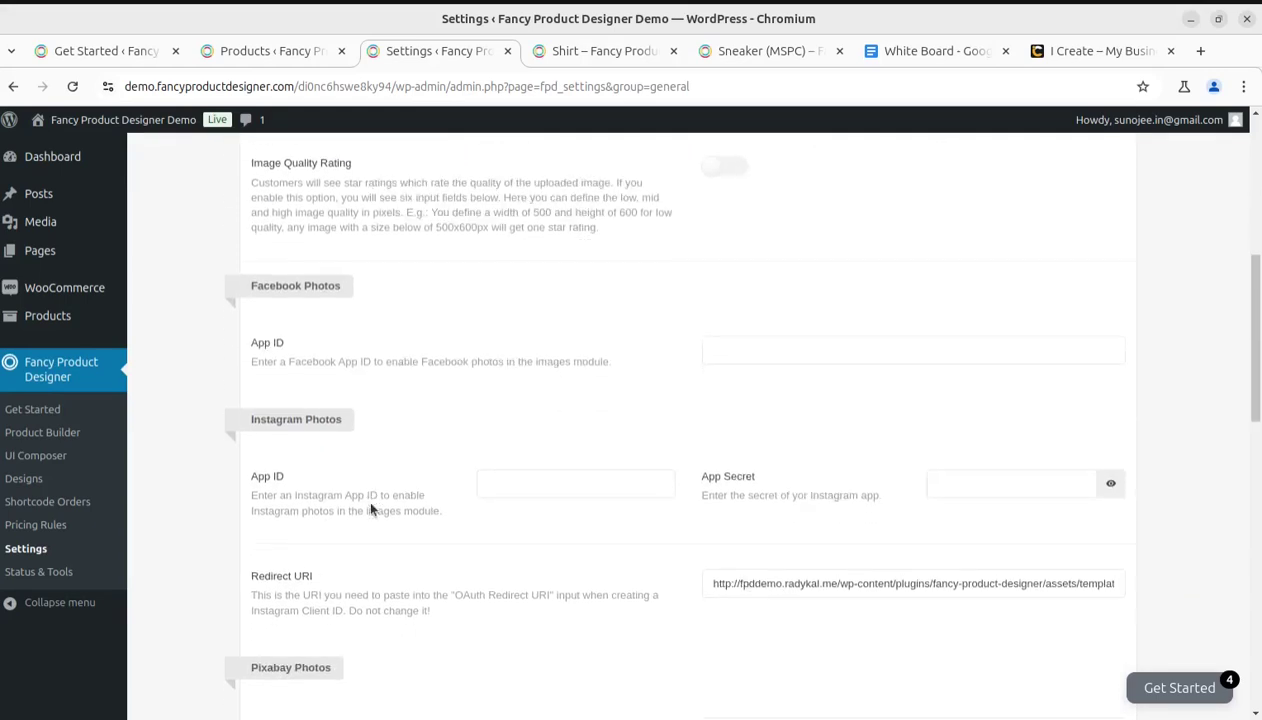
scroll(340, 520, "down", 4)
scroll(304, 538, "down", 2)
scroll(310, 532, "down", 6)
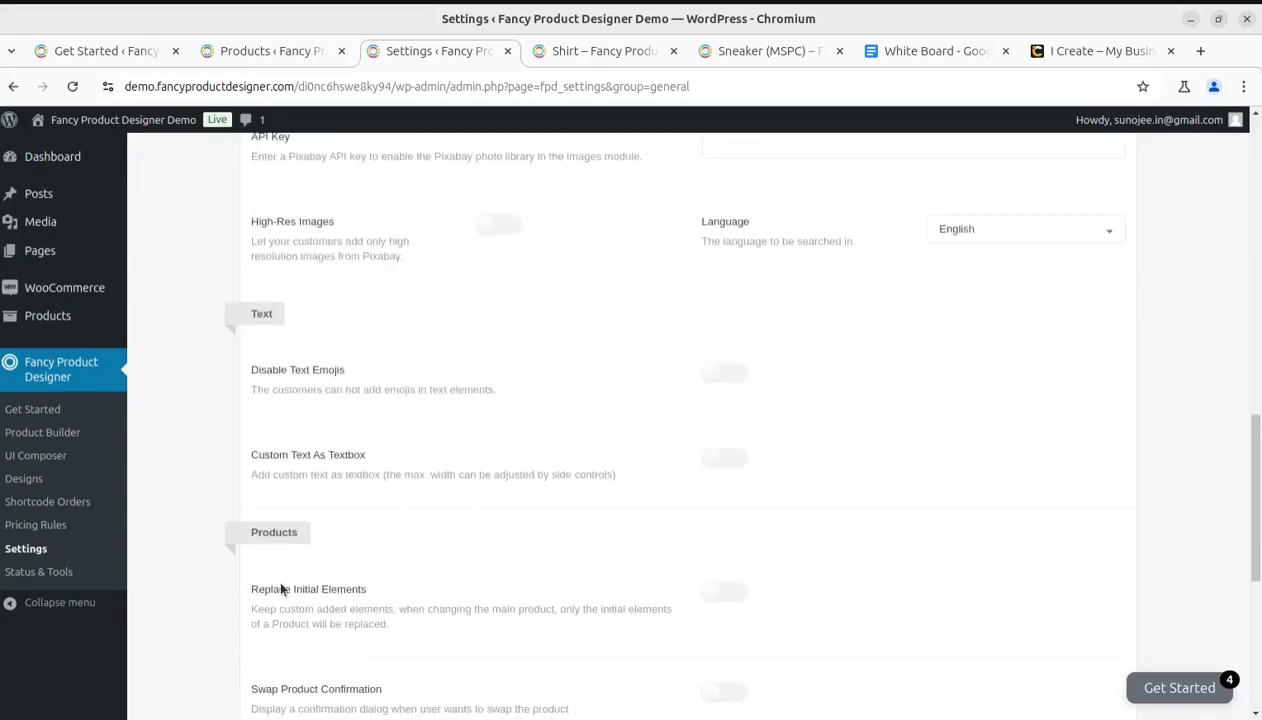
scroll(335, 520, "down", 1)
scroll(231, 408, "down", 3)
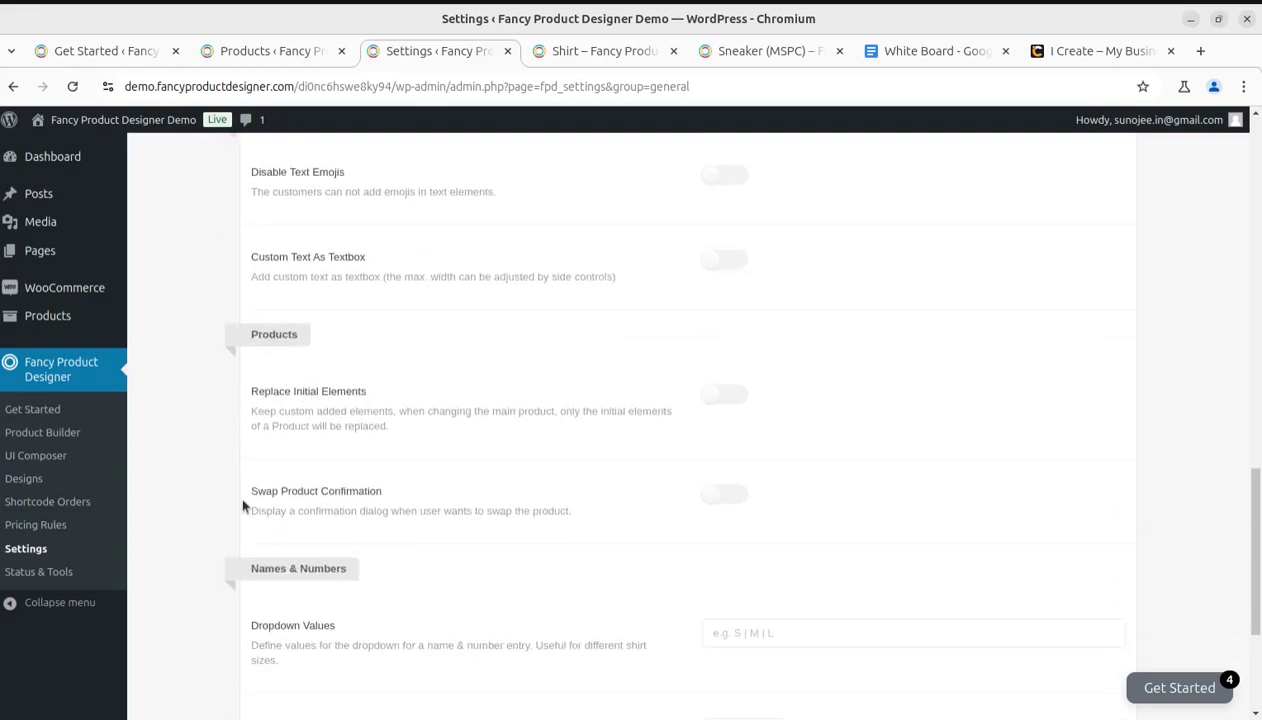
scroll(270, 580, "down", 4)
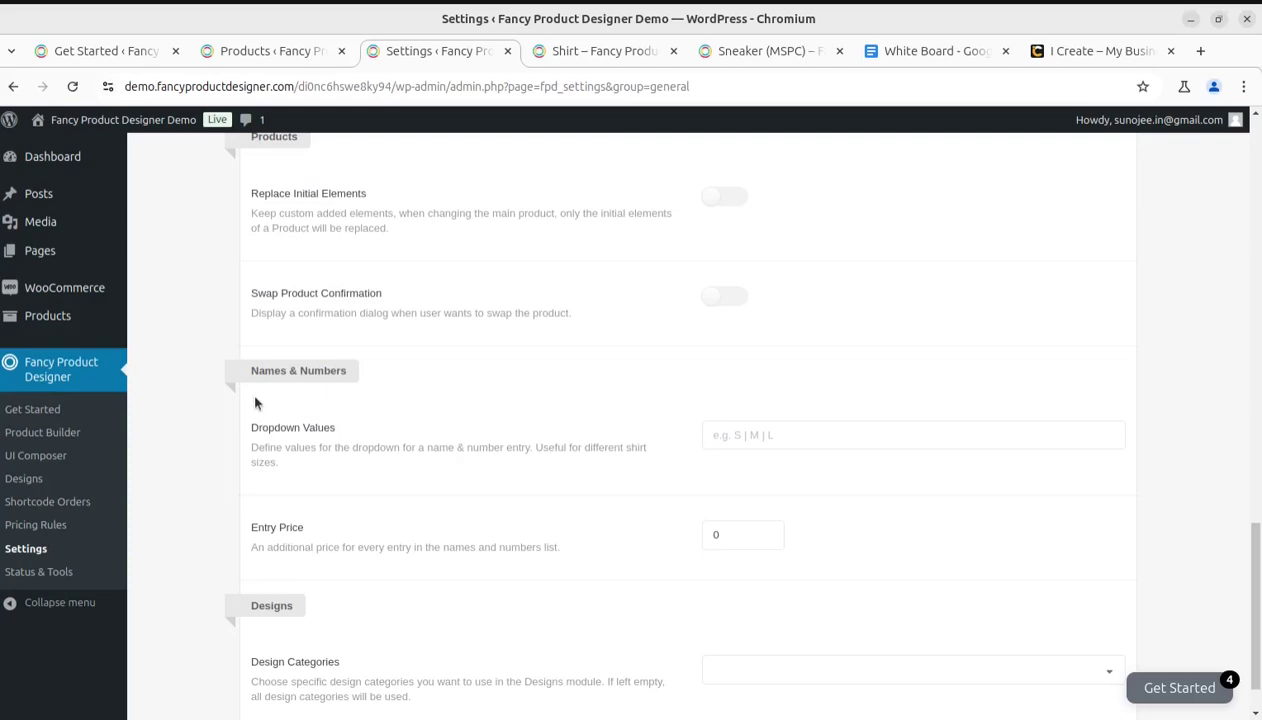
scroll(297, 548, "down", 2)
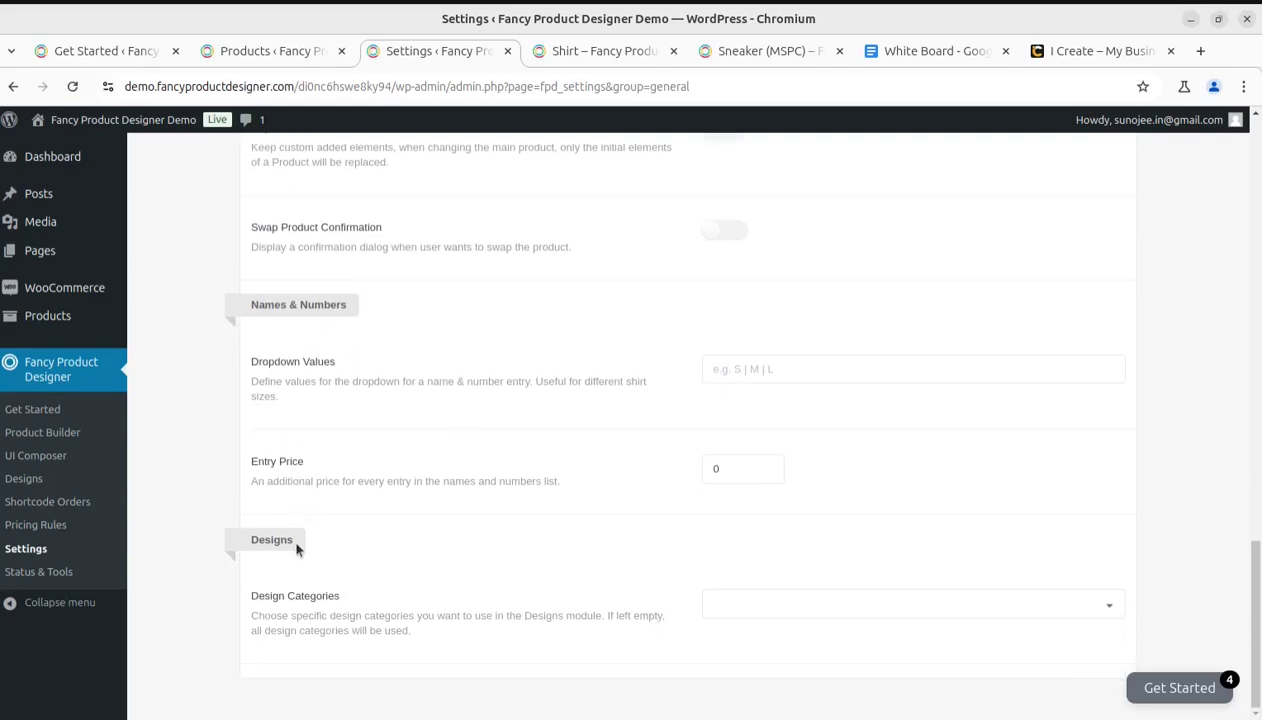
scroll(336, 571, "up", 10)
scroll(336, 571, "up", 8)
scroll(336, 571, "up", 5)
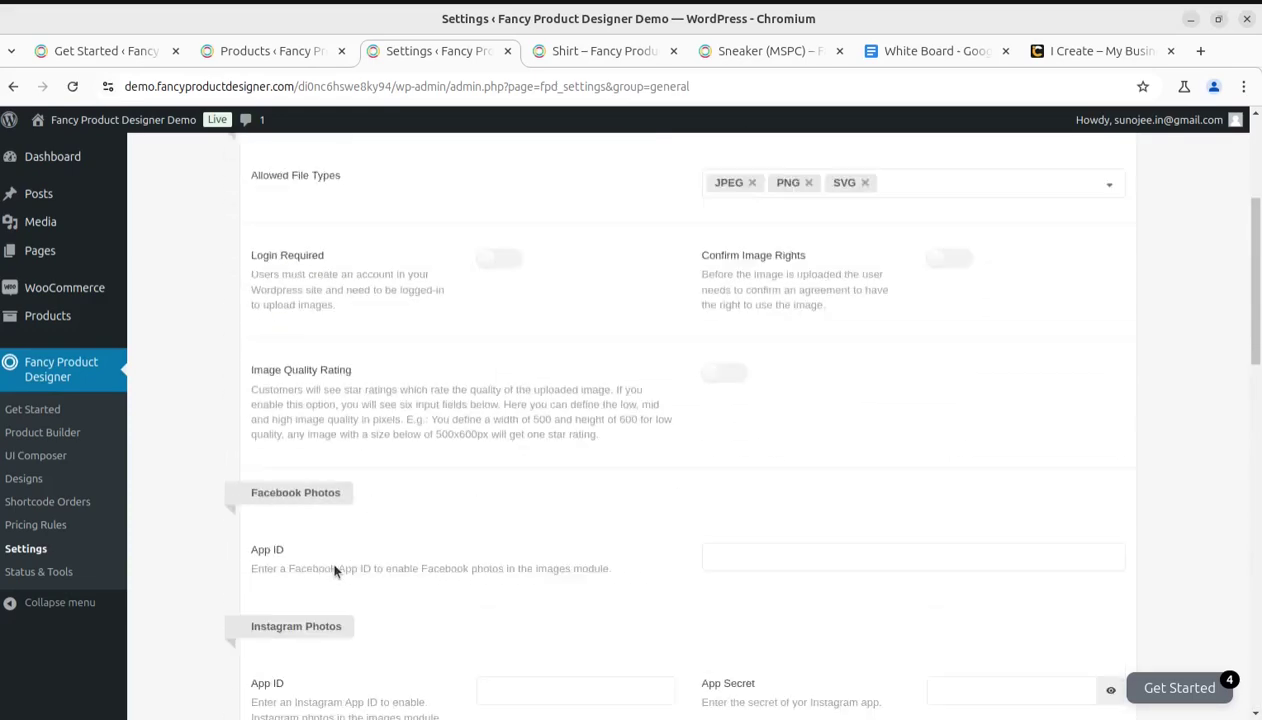
scroll(335, 571, "up", 5)
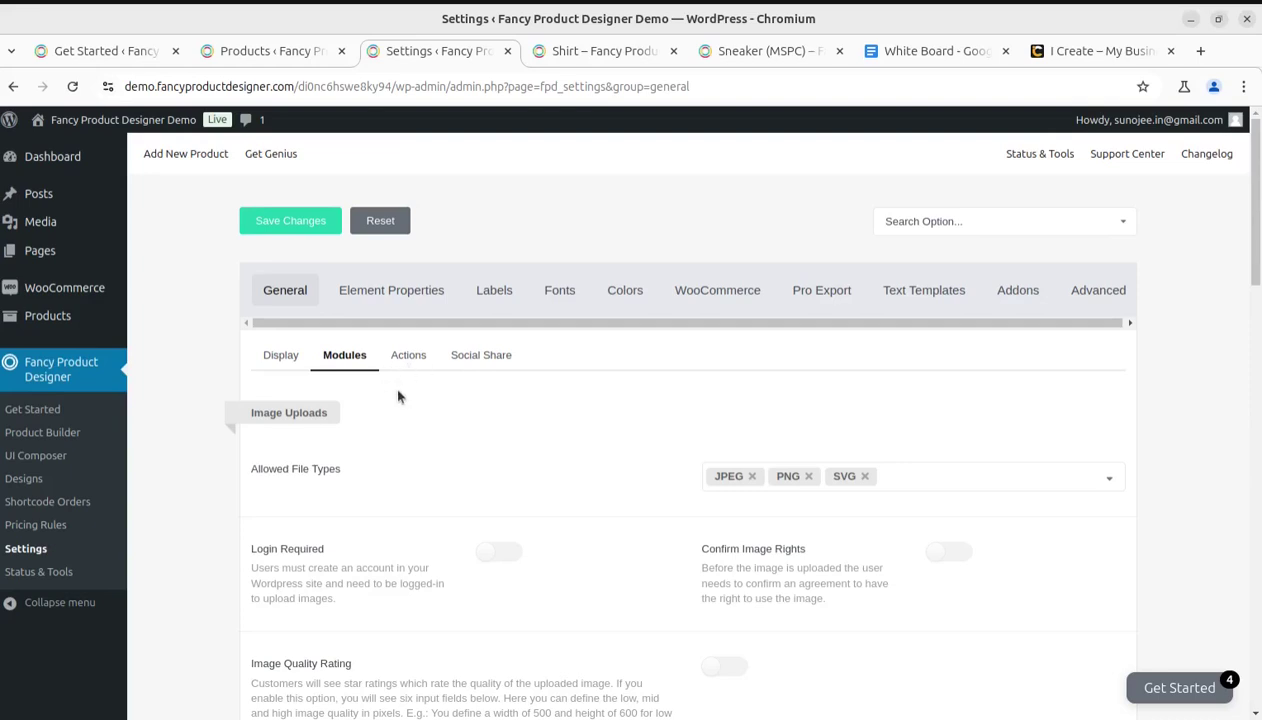
- Review the Download, Save, Zoom, QR-Code and Ruler action settings, then the Social Share setting (off)
left_click(408, 358)
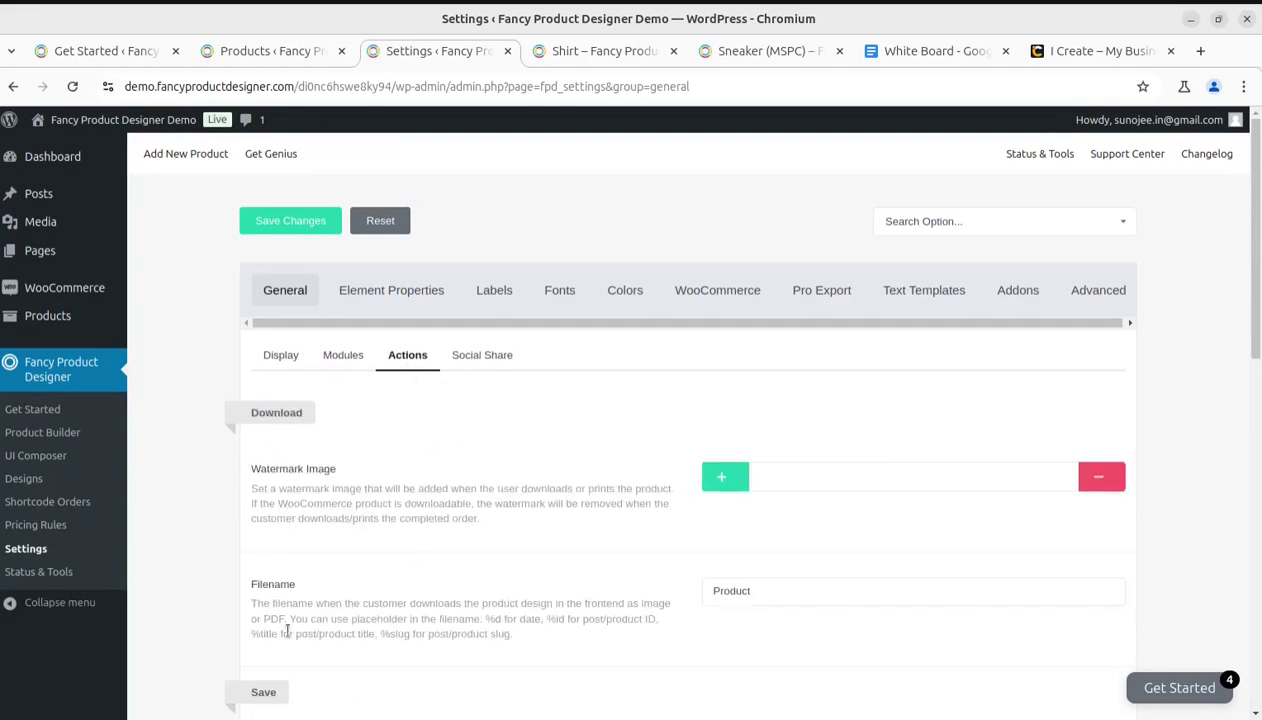
scroll(225, 527, "down", 1)
scroll(301, 625, "down", 3)
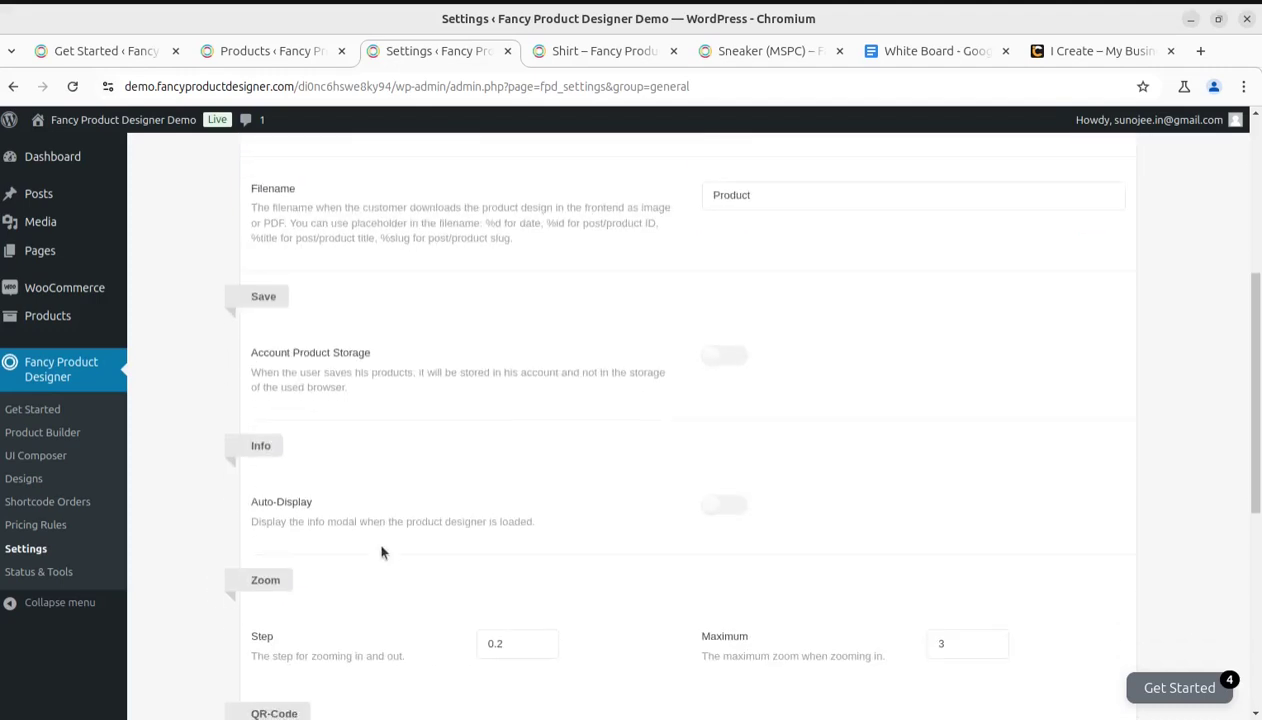
scroll(231, 590, "down", 1)
scroll(402, 703, "down", 4)
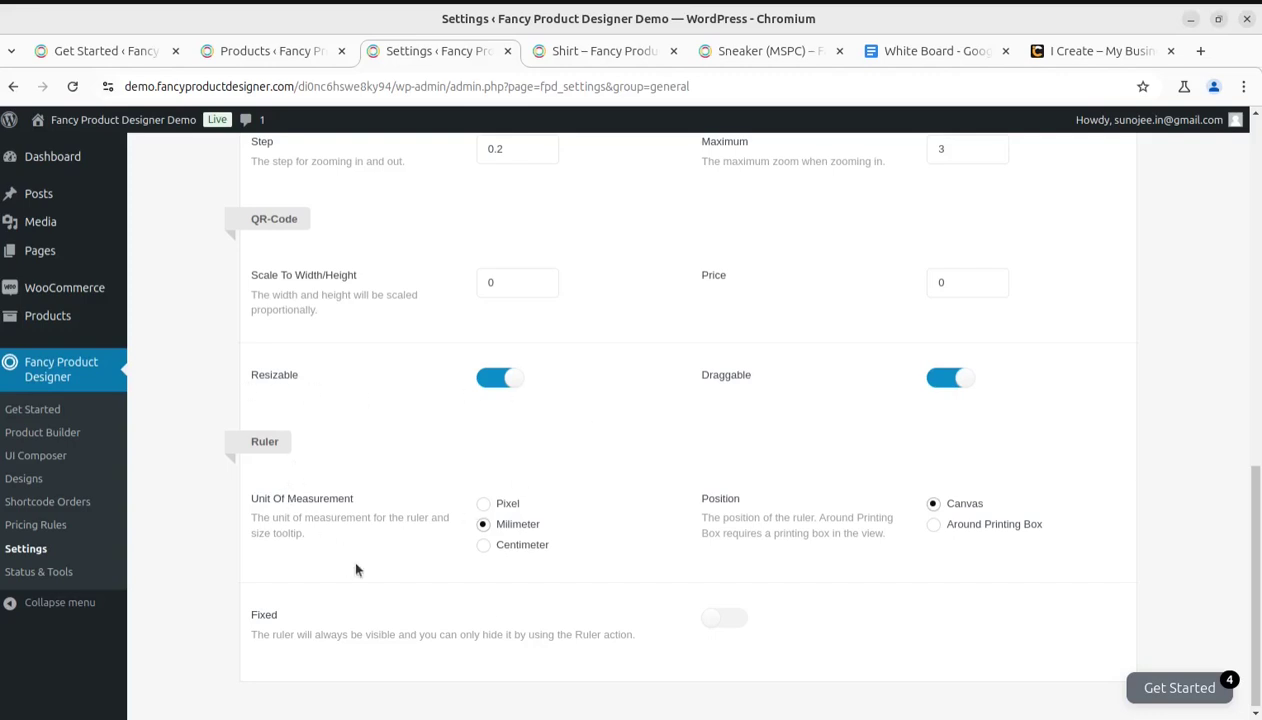
scroll(395, 571, "down", 1)
scroll(740, 590, "up", 10)
scroll(734, 575, "up", 5)
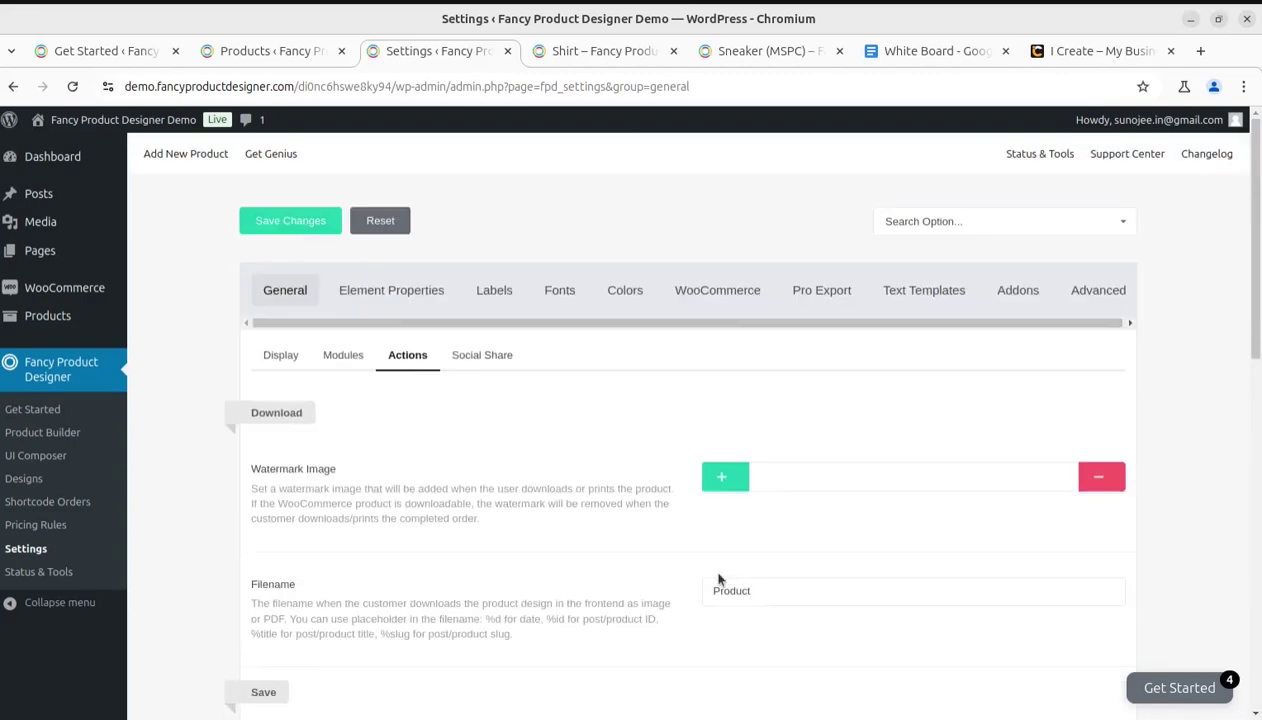
left_click(472, 362)
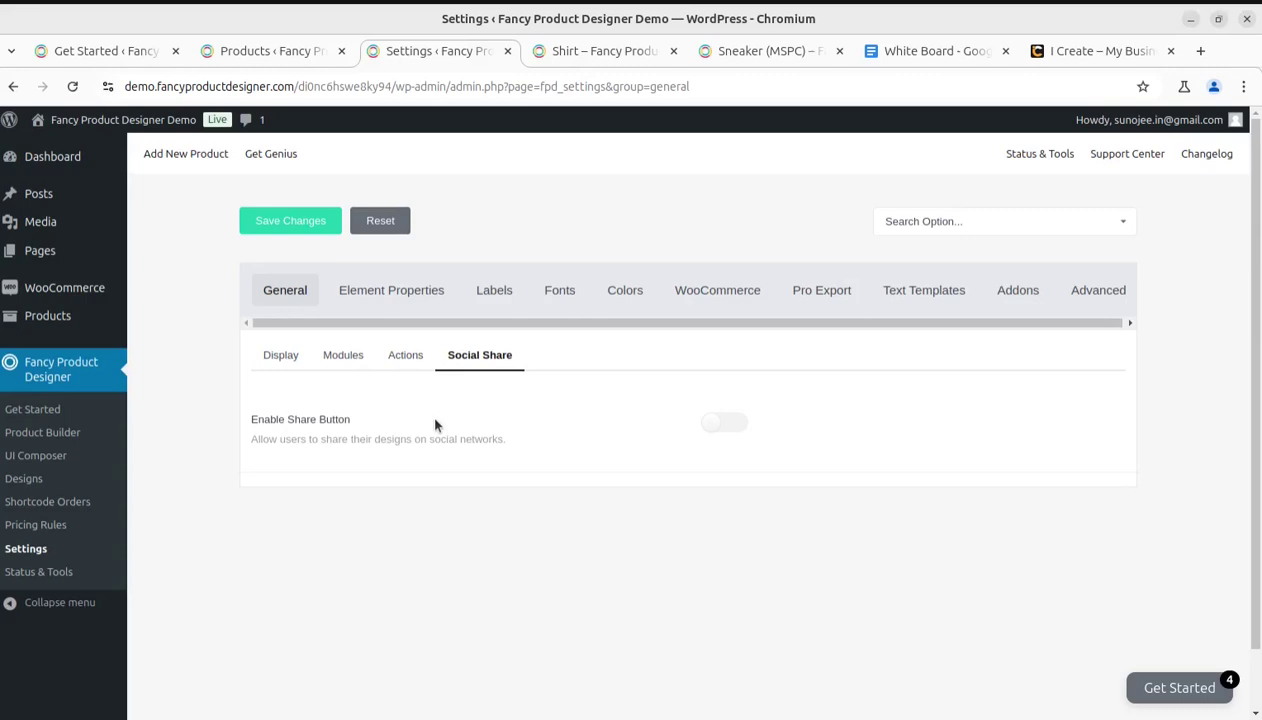
- Scroll through the Images element property settings
left_click(375, 295)
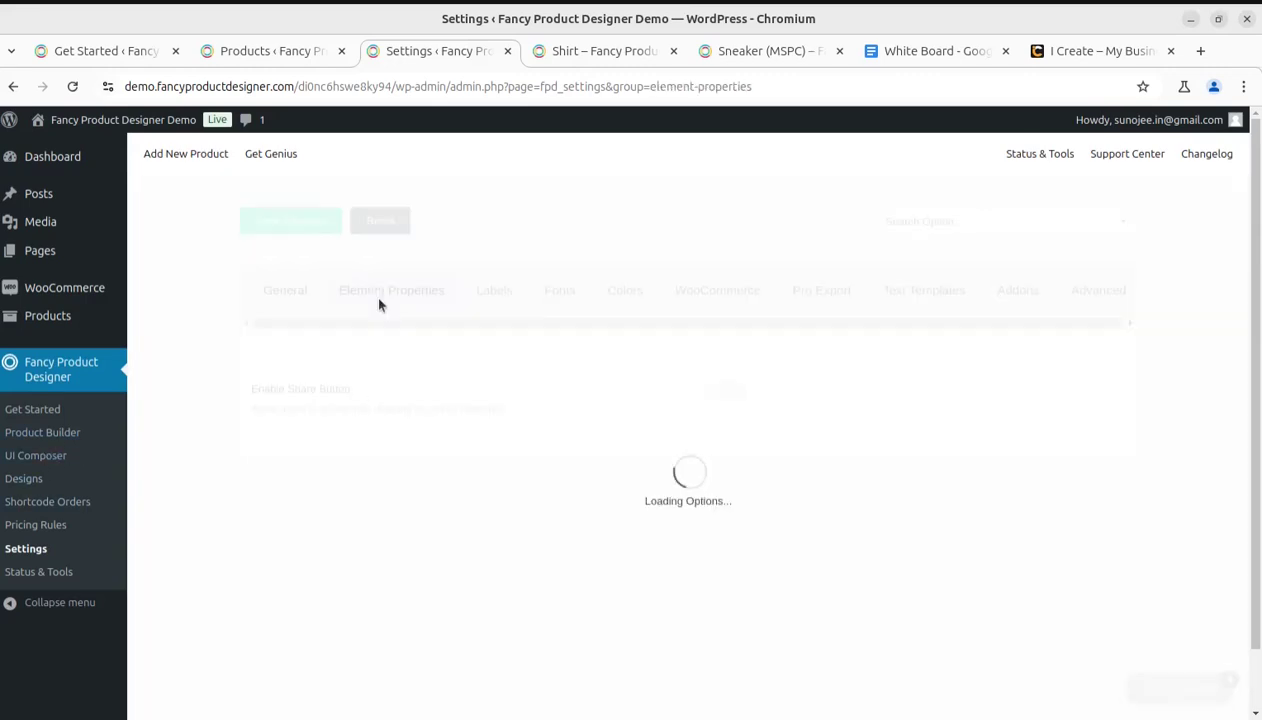
scroll(333, 565, "down", 2)
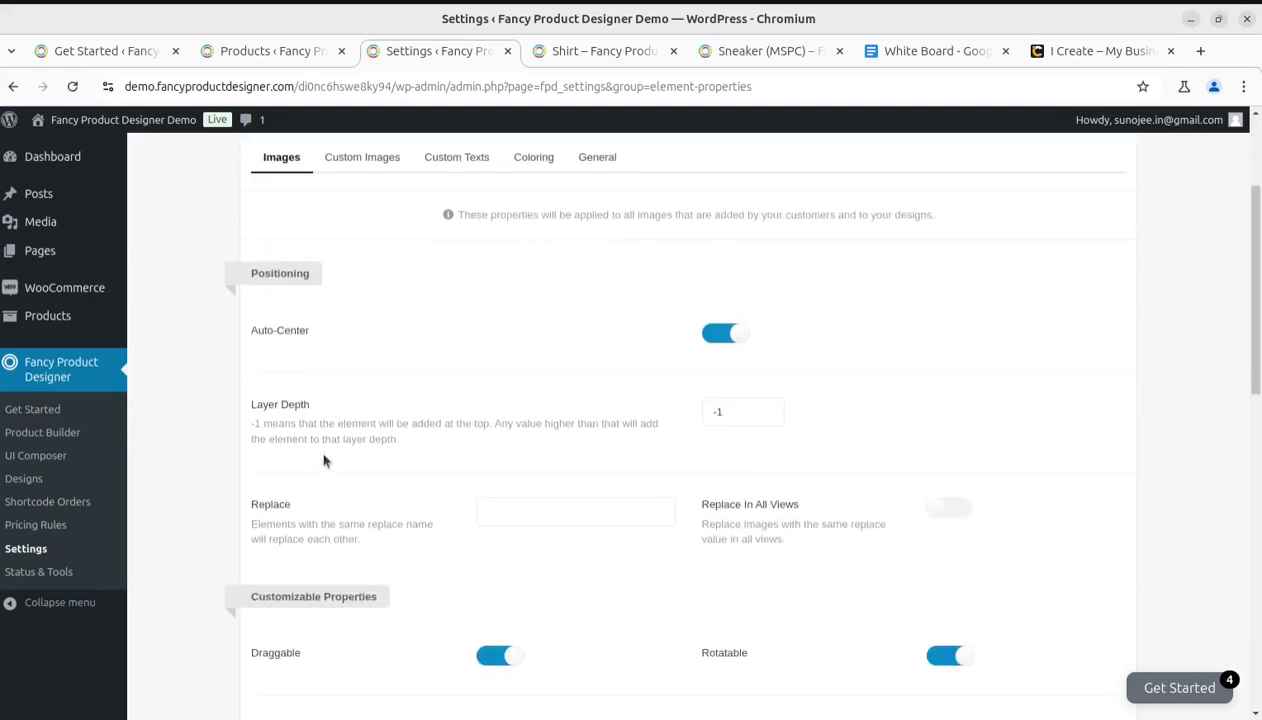
scroll(465, 495, "down", 2)
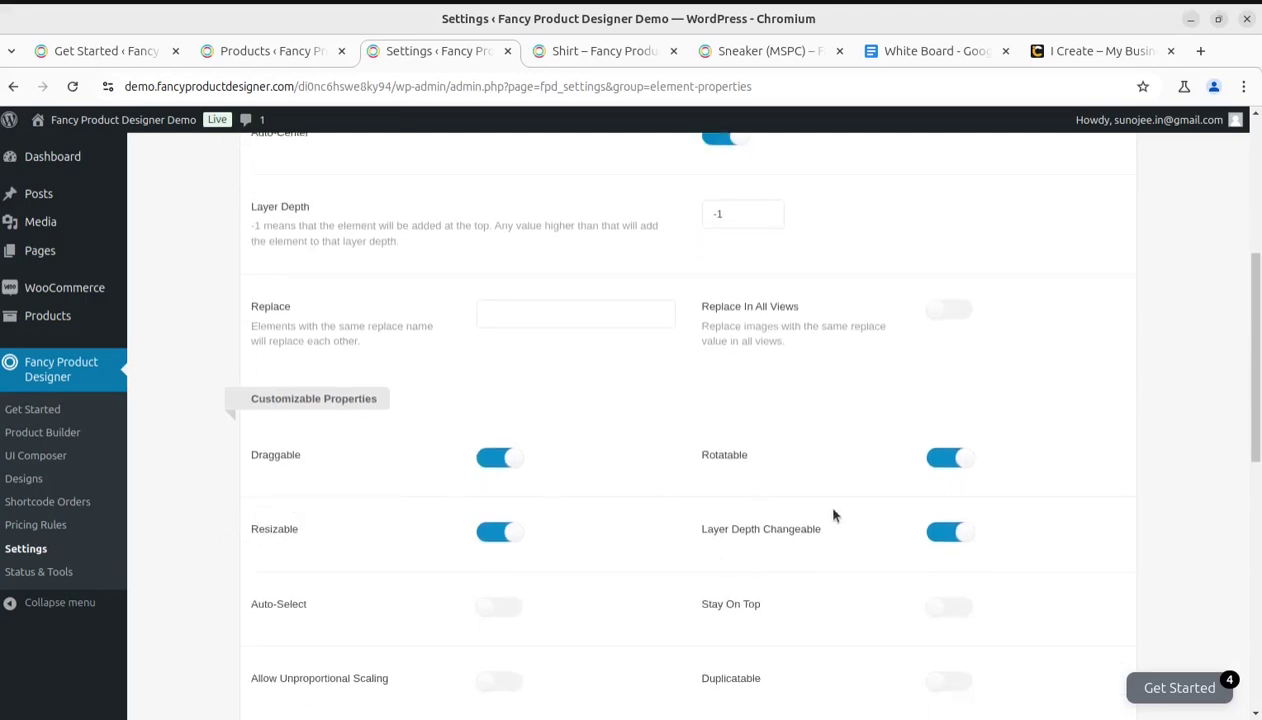
scroll(361, 585, "down", 2)
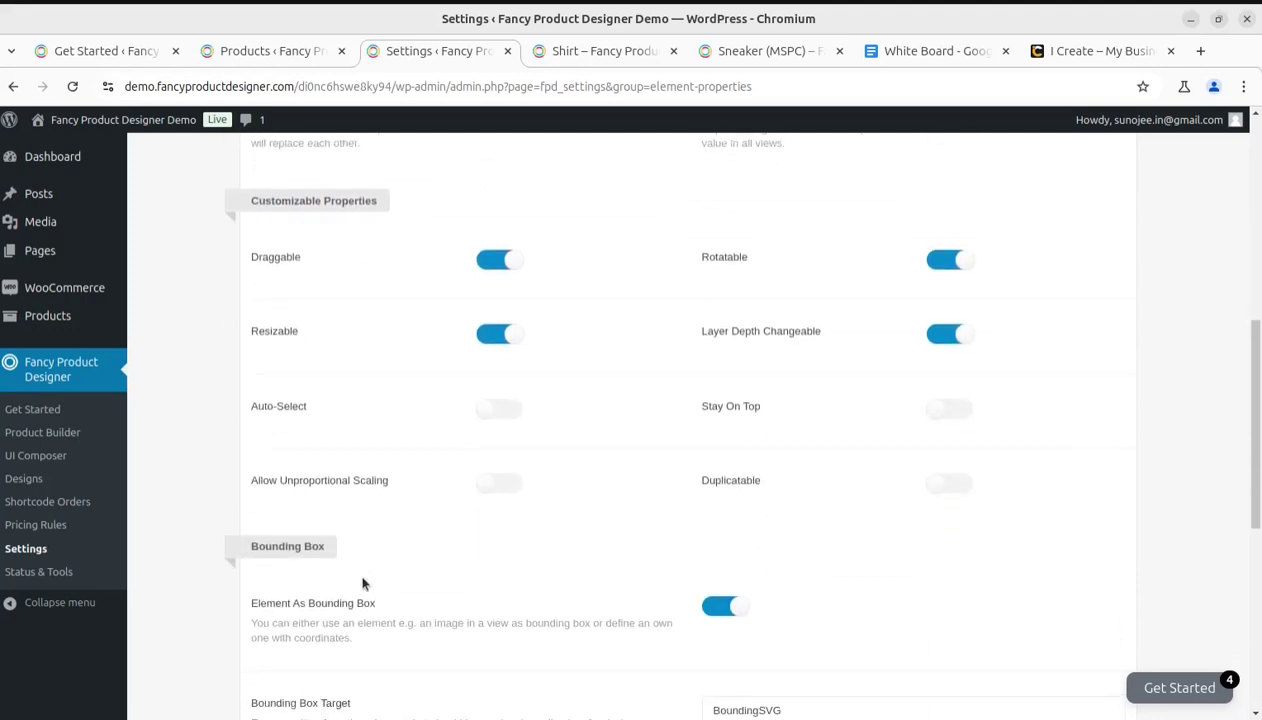
scroll(363, 584, "down", 3)
scroll(363, 584, "down", 2)
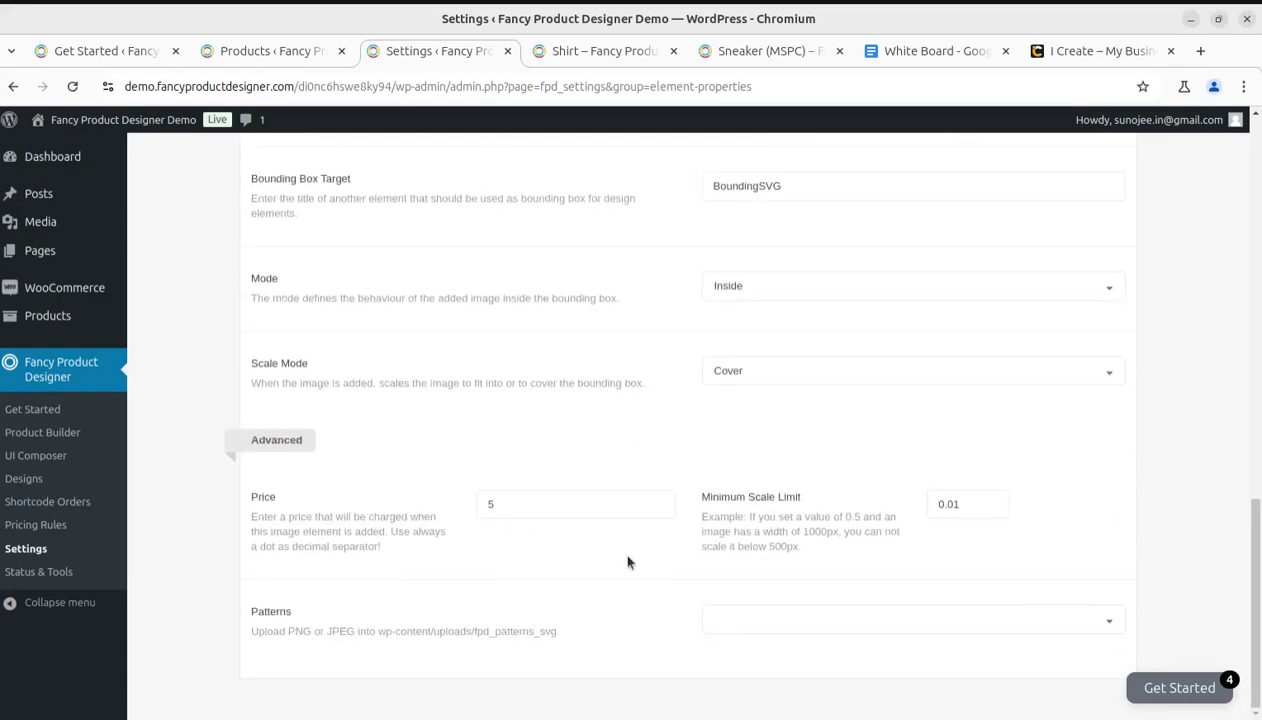
scroll(628, 562, "up", 10)
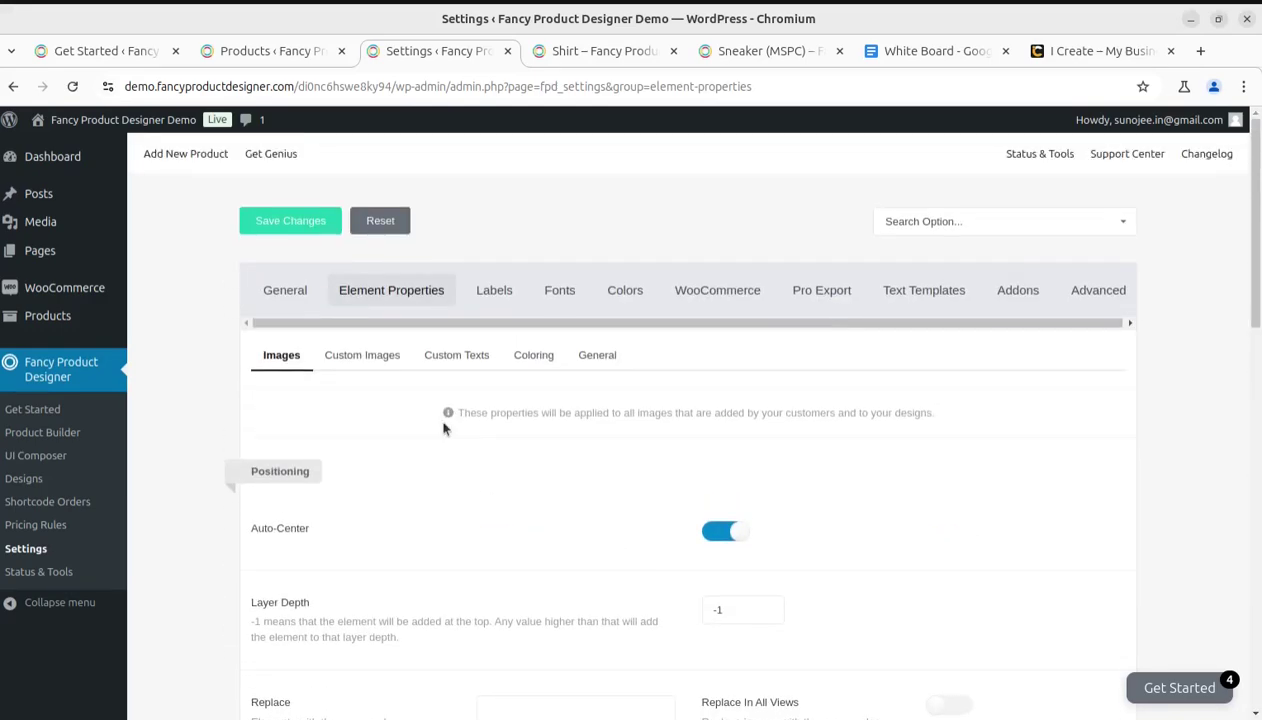
- View the Custom Images, Custom Texts, Coloring and General properties, ending on Center origin points
left_click(355, 368)
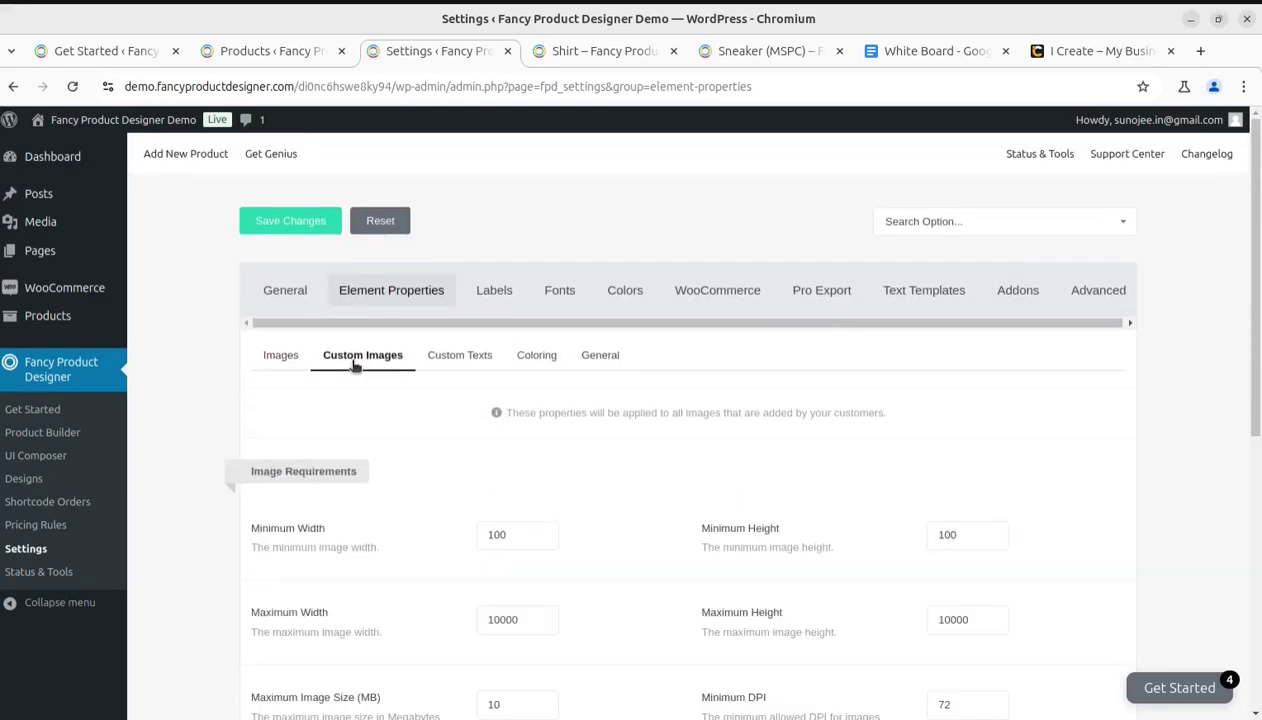
left_click(460, 366)
left_click(533, 362)
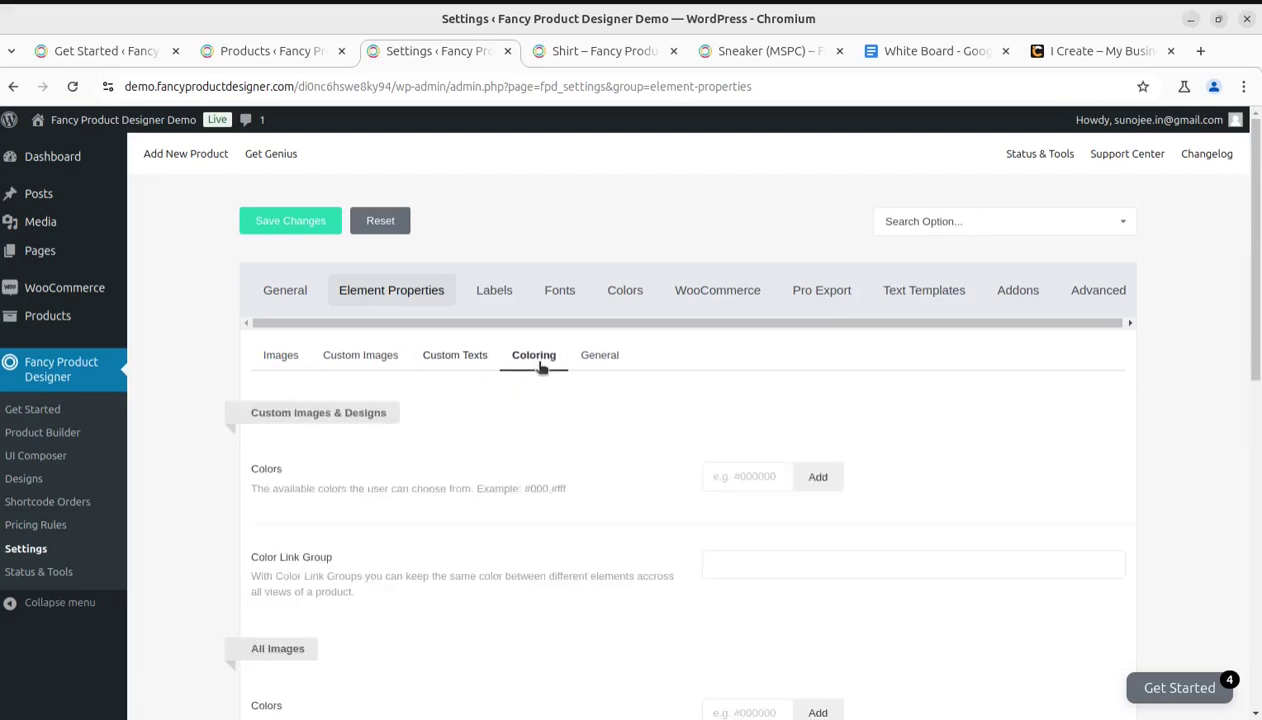
left_click(603, 358)
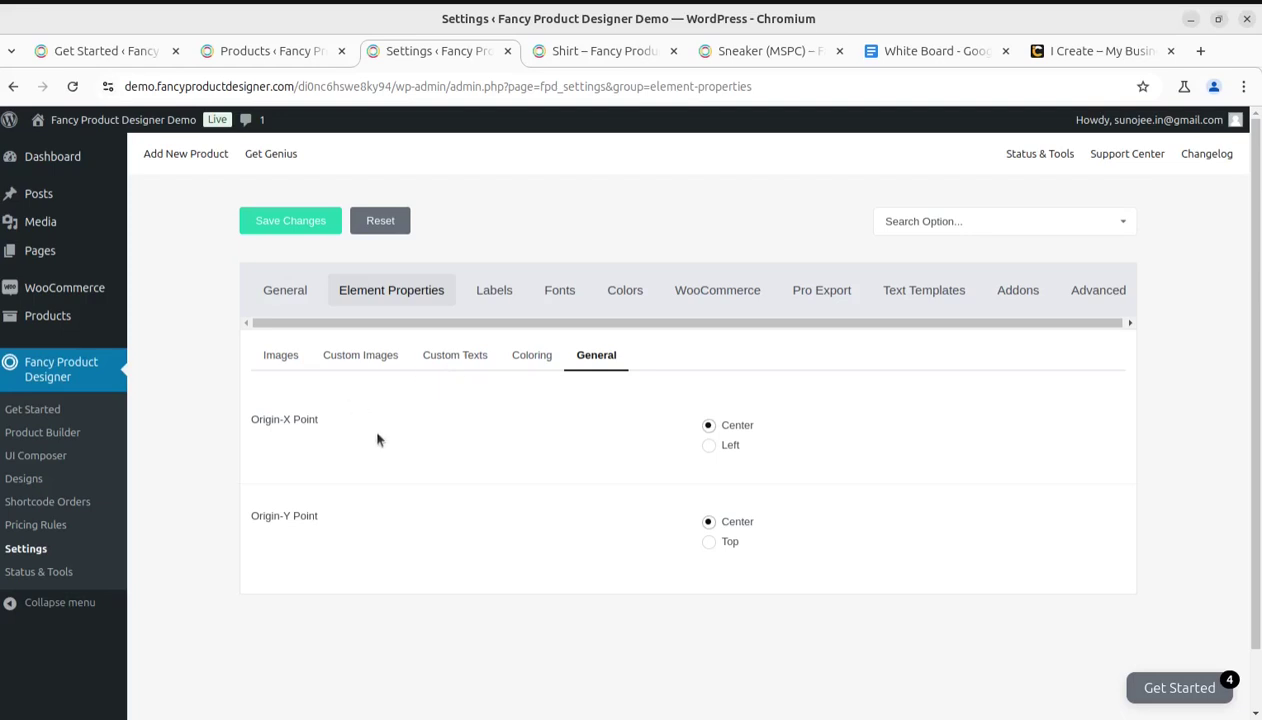
- Browse the Labels texts for Actions, Modules, Miscellaneous and WooCommerce
left_click(492, 292)
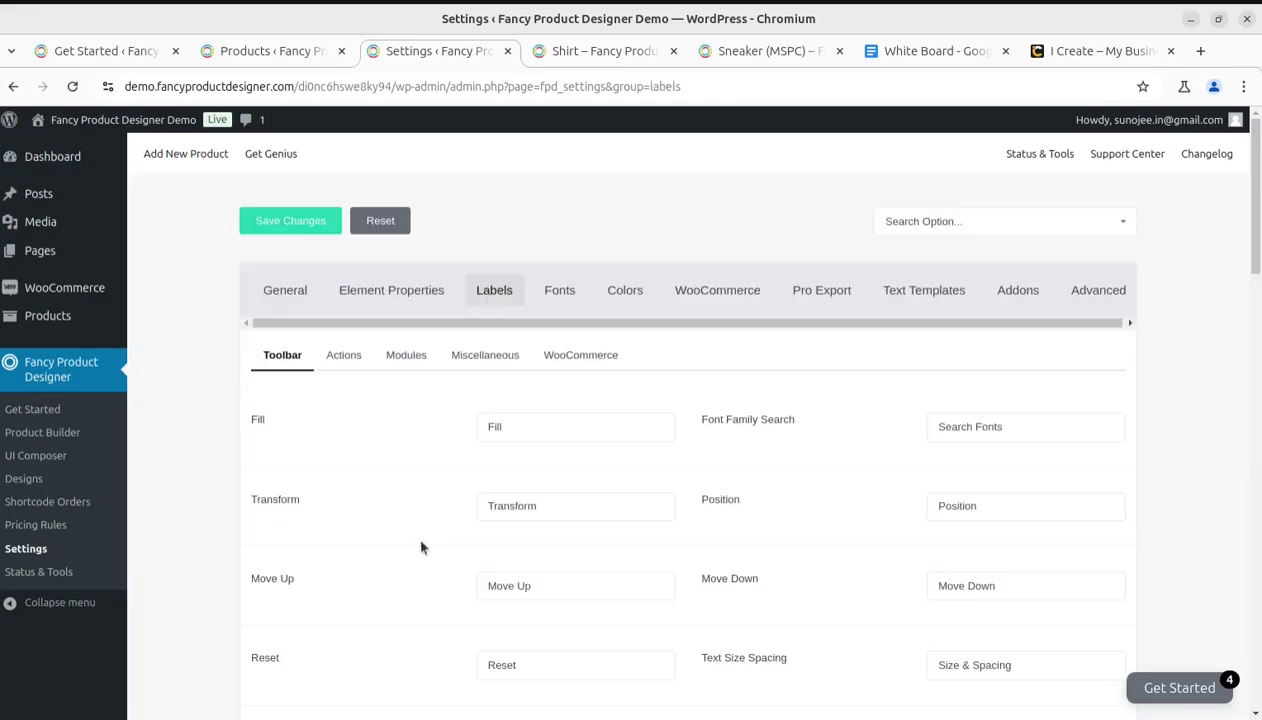
scroll(347, 622, "down", 4)
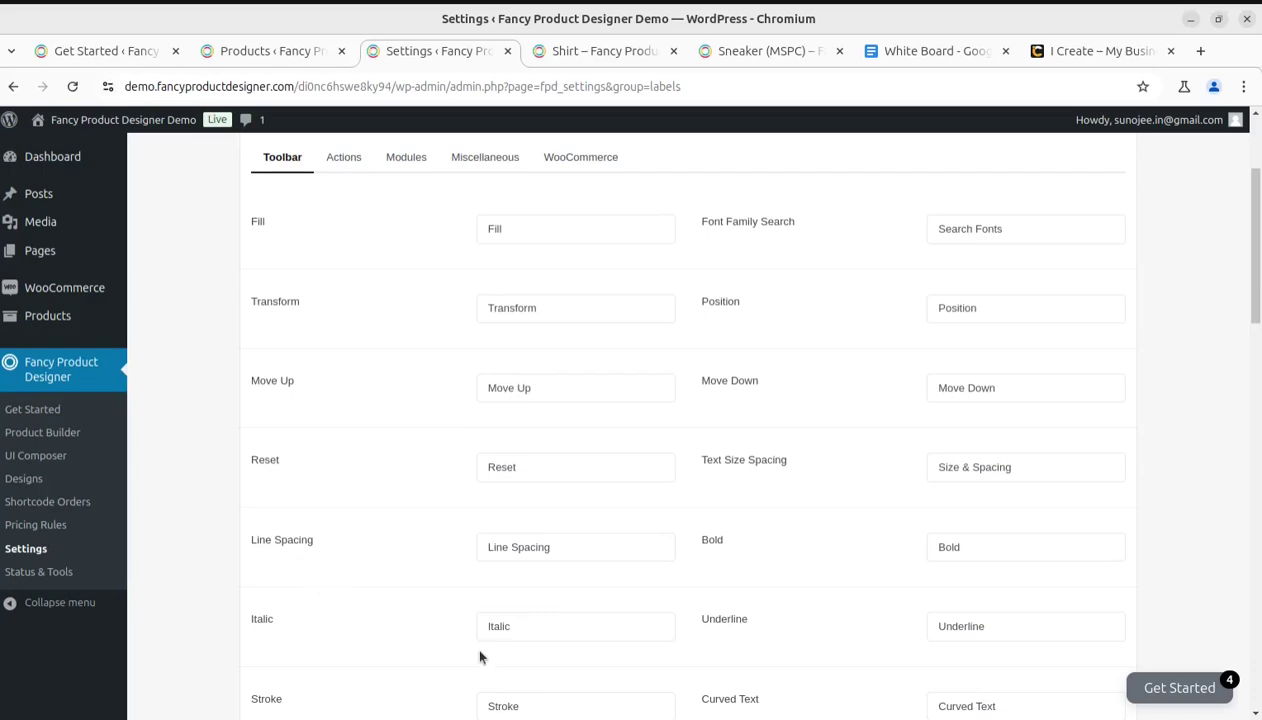
scroll(408, 622, "down", 6)
scroll(403, 636, "down", 4)
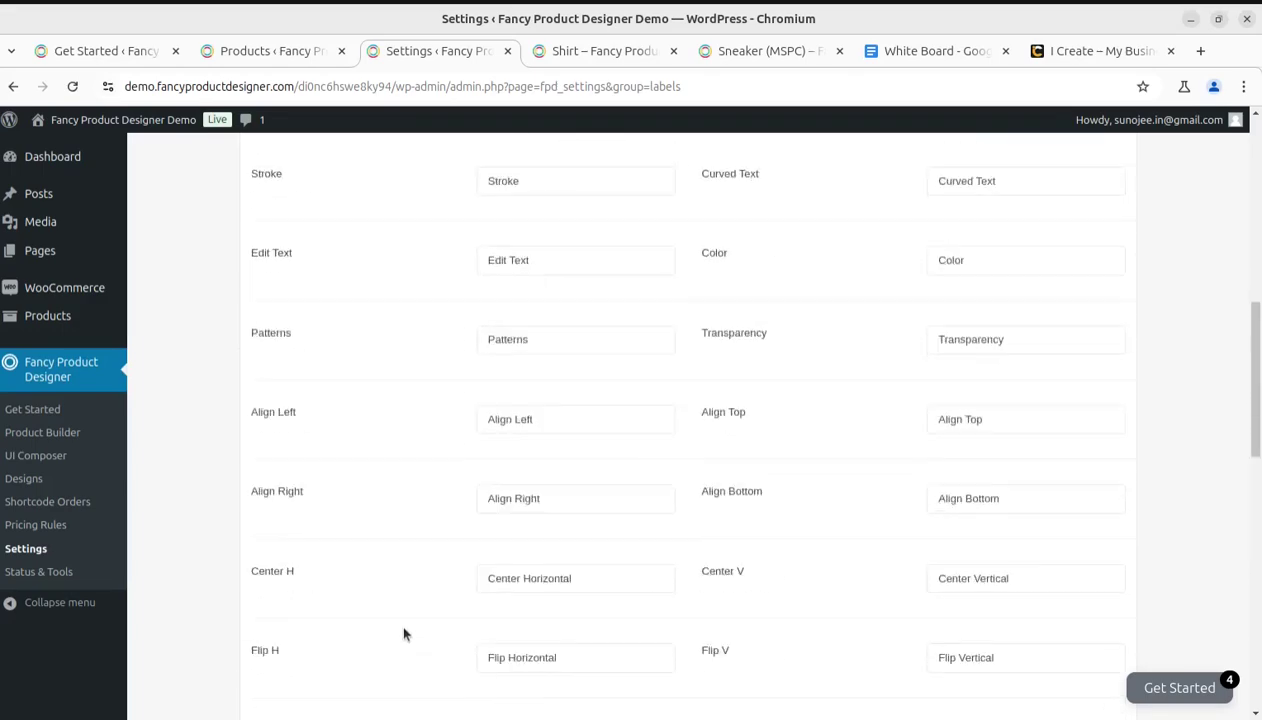
scroll(404, 633, "up", 10)
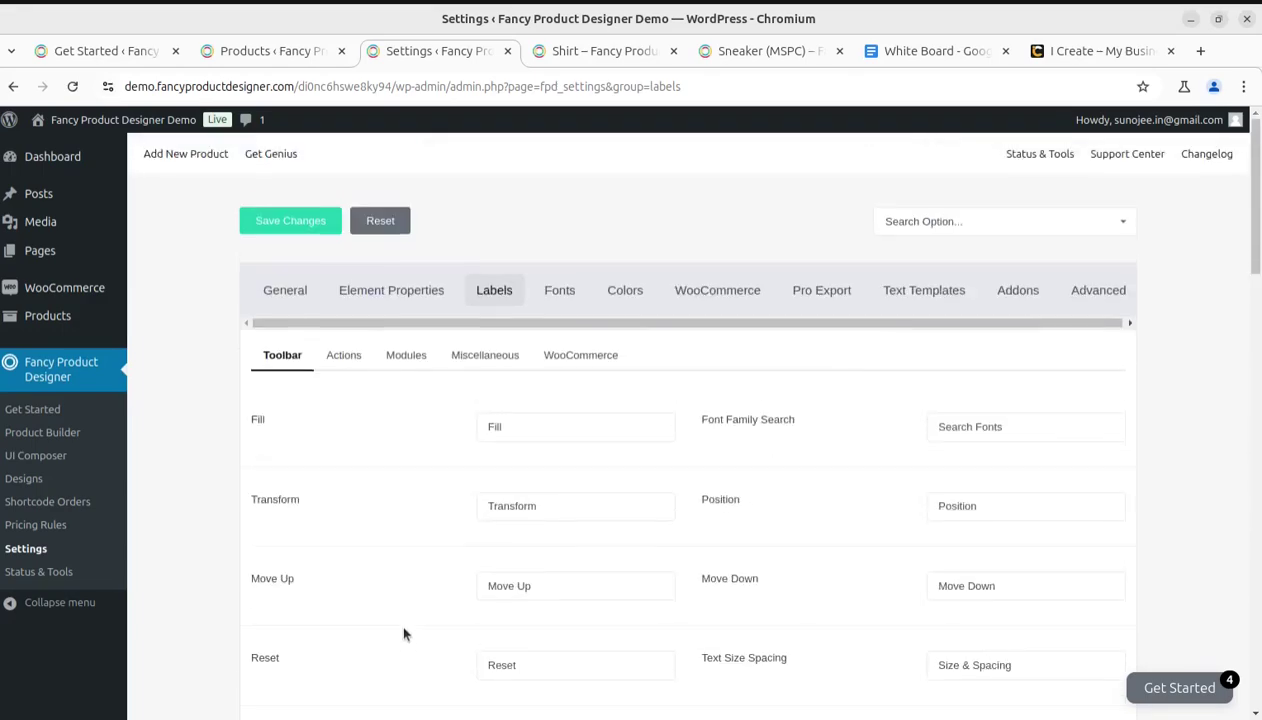
left_click(338, 358)
left_click(399, 366)
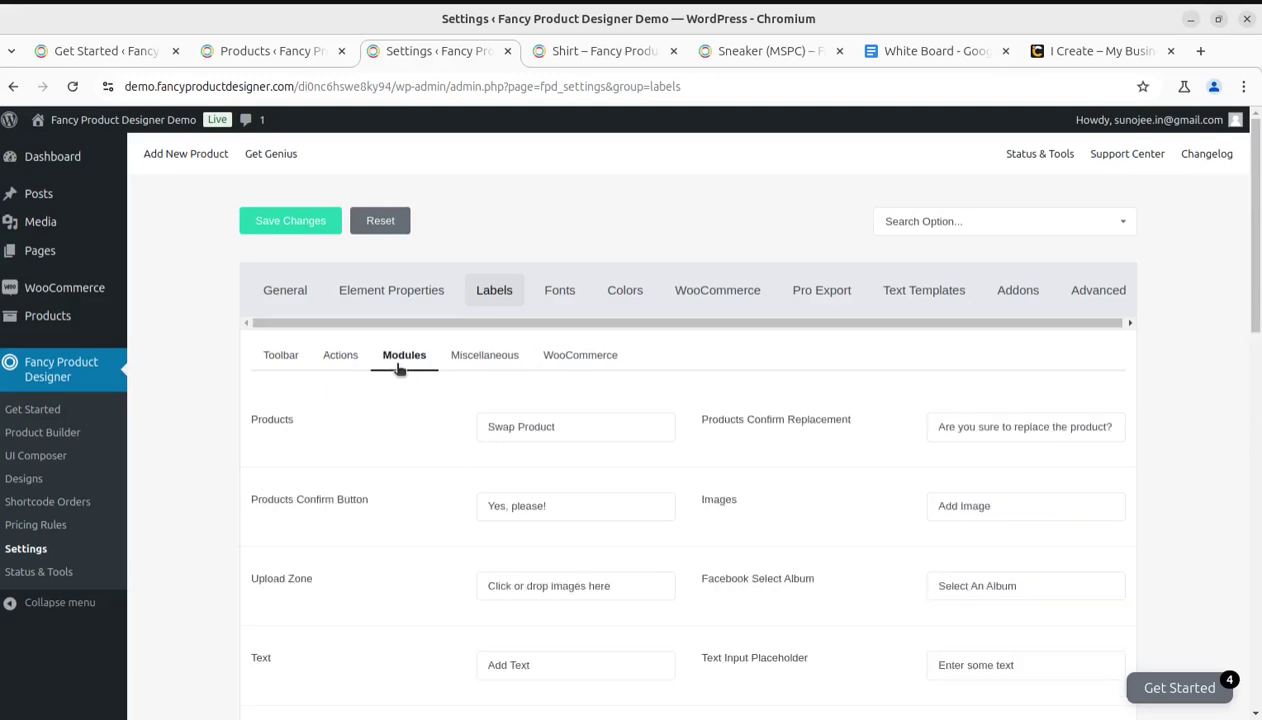
left_click(463, 362)
left_click(561, 362)
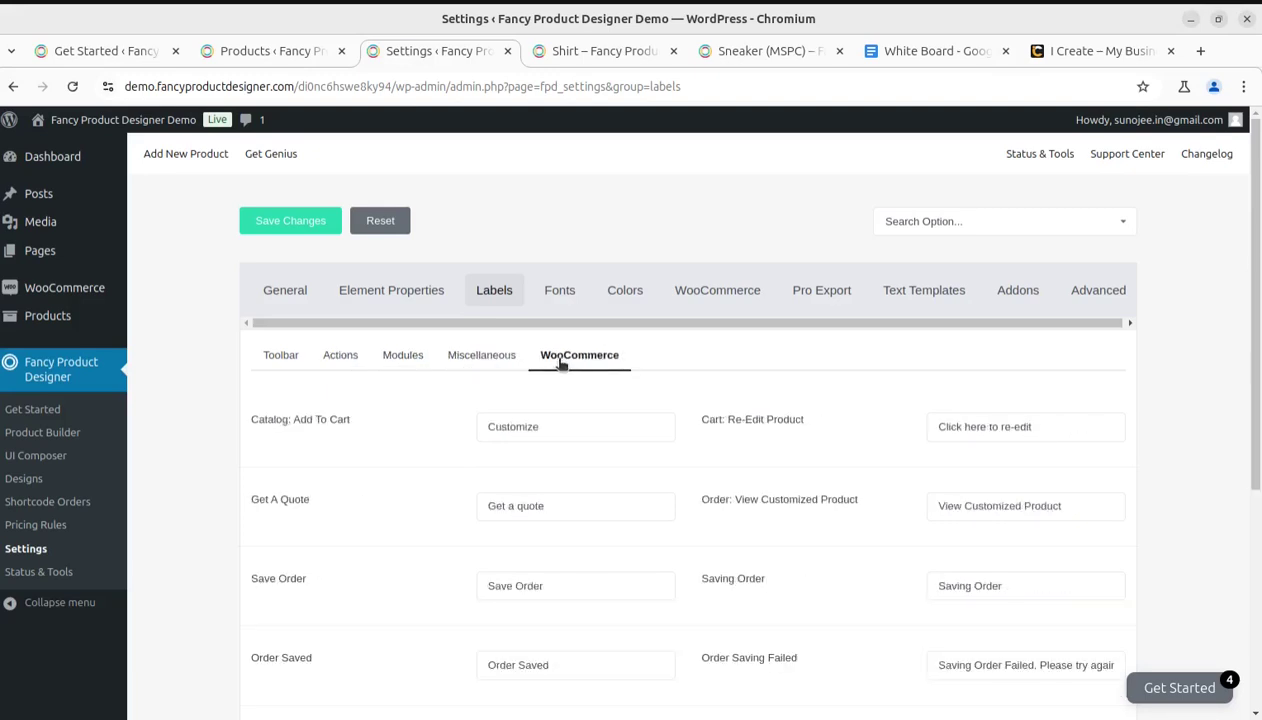
- View the Fonts and WooCommerce settings, ending on the Colors tab's Color Names list
left_click(558, 294)
left_click(608, 296)
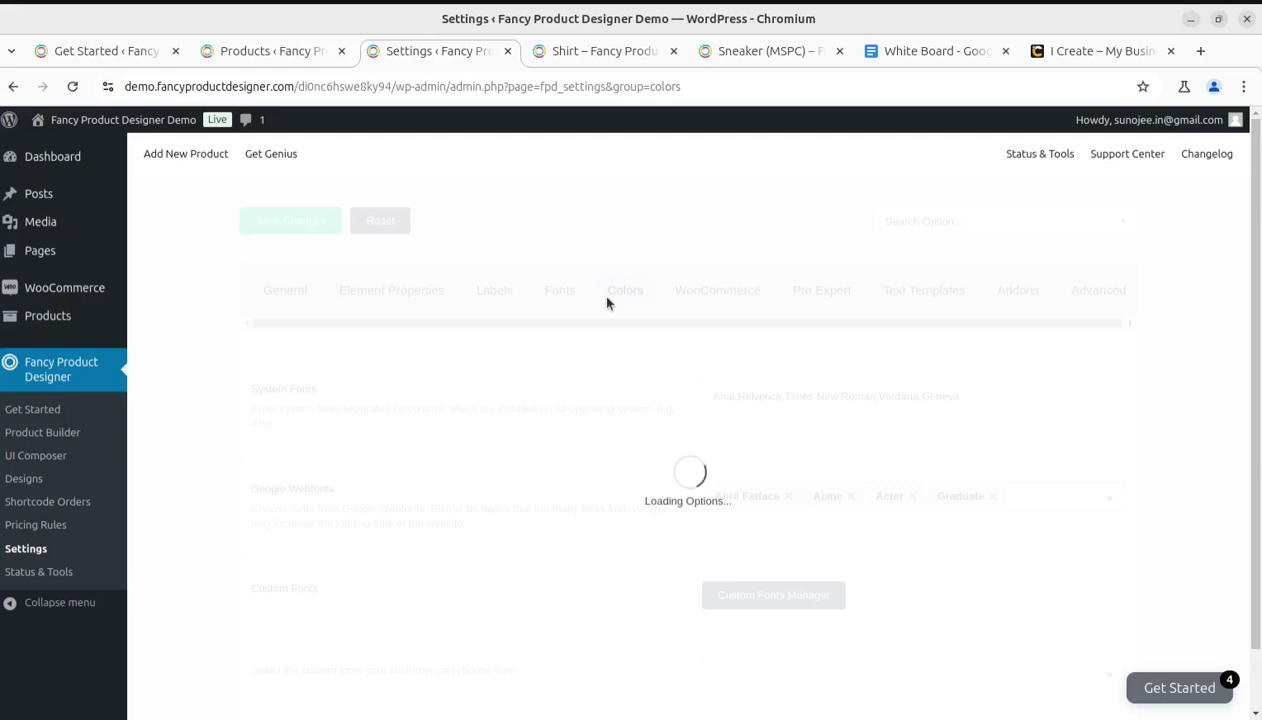
left_click(720, 292)
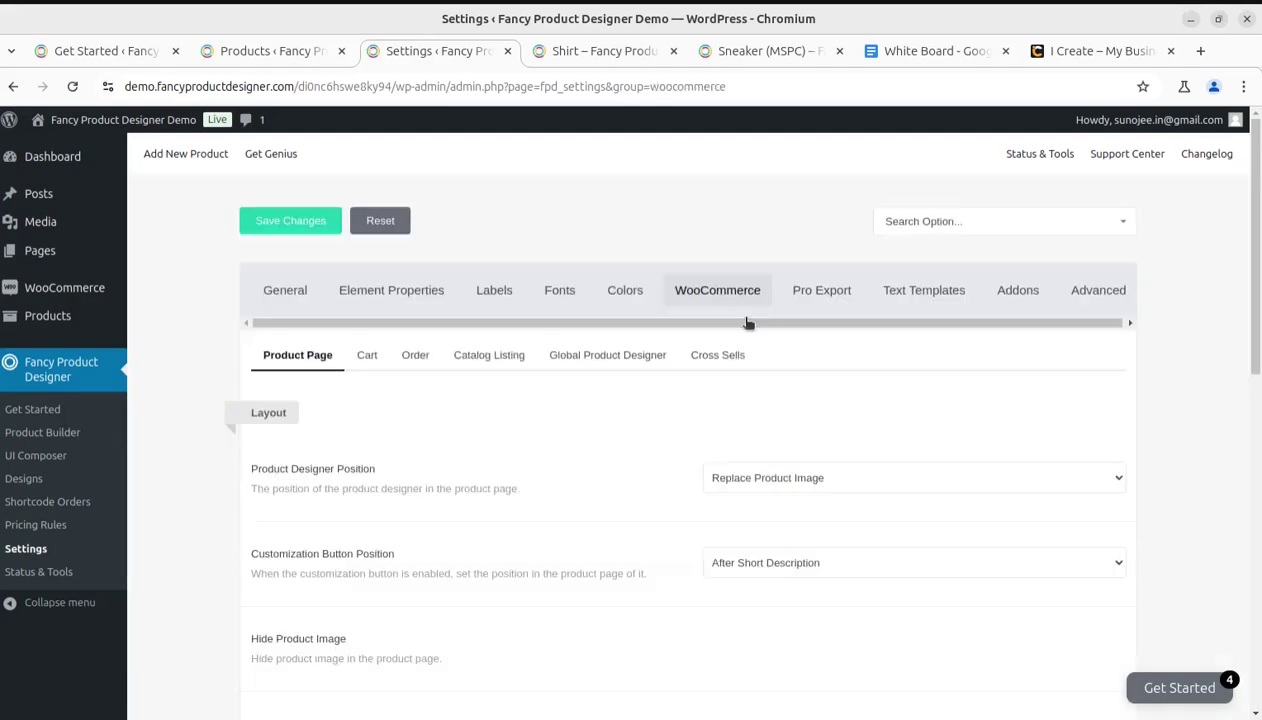
left_click(627, 293)
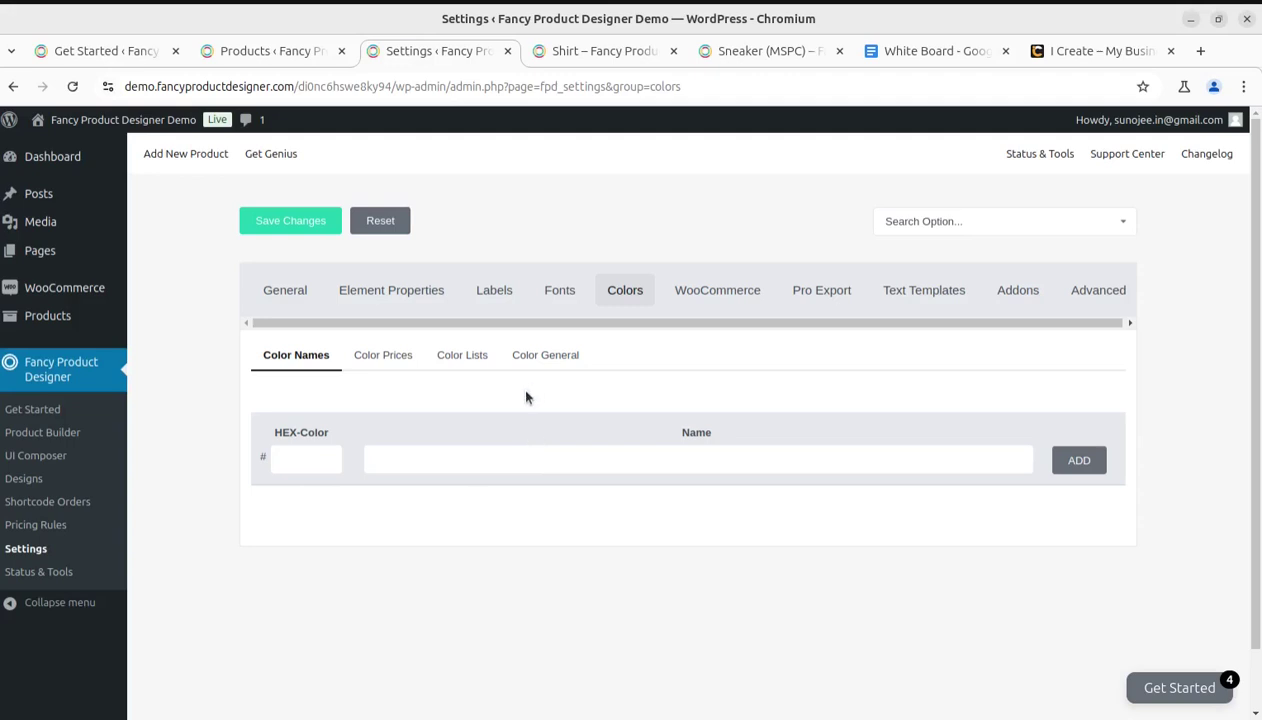
- Scroll through the WooCommerce Product Page settings
left_click(712, 297)
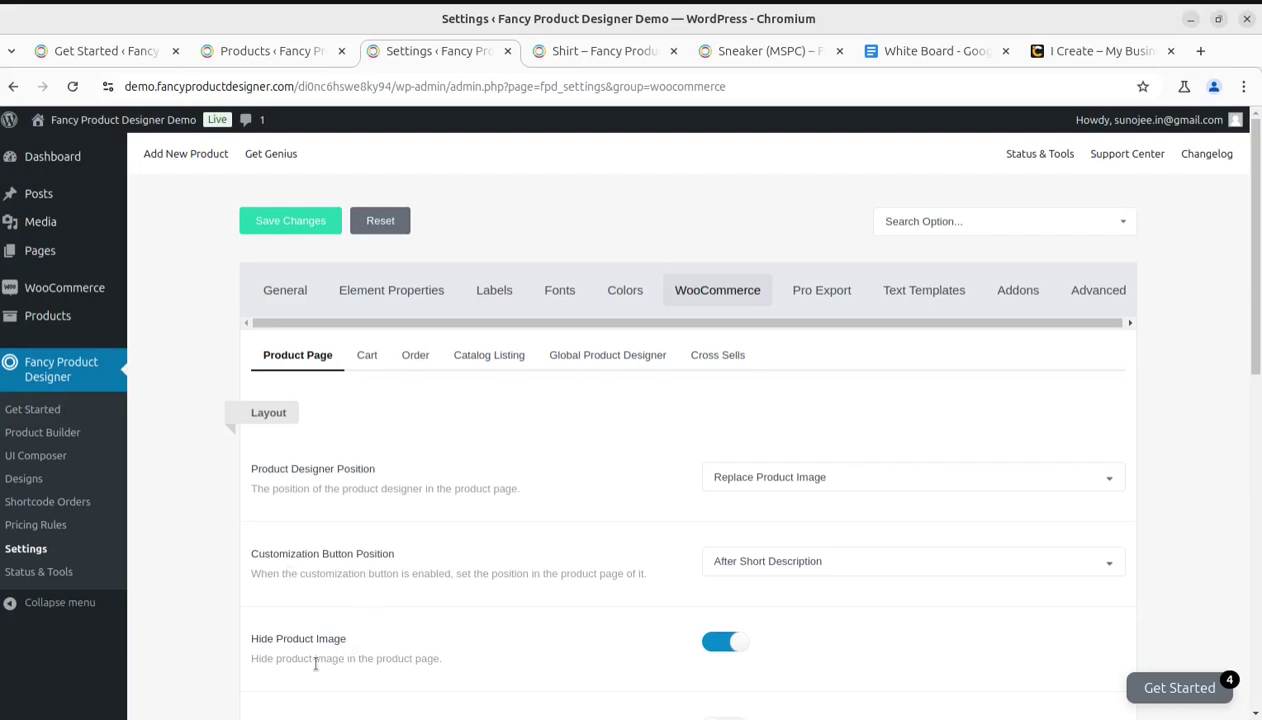
scroll(318, 650, "down", 2)
scroll(323, 663, "down", 2)
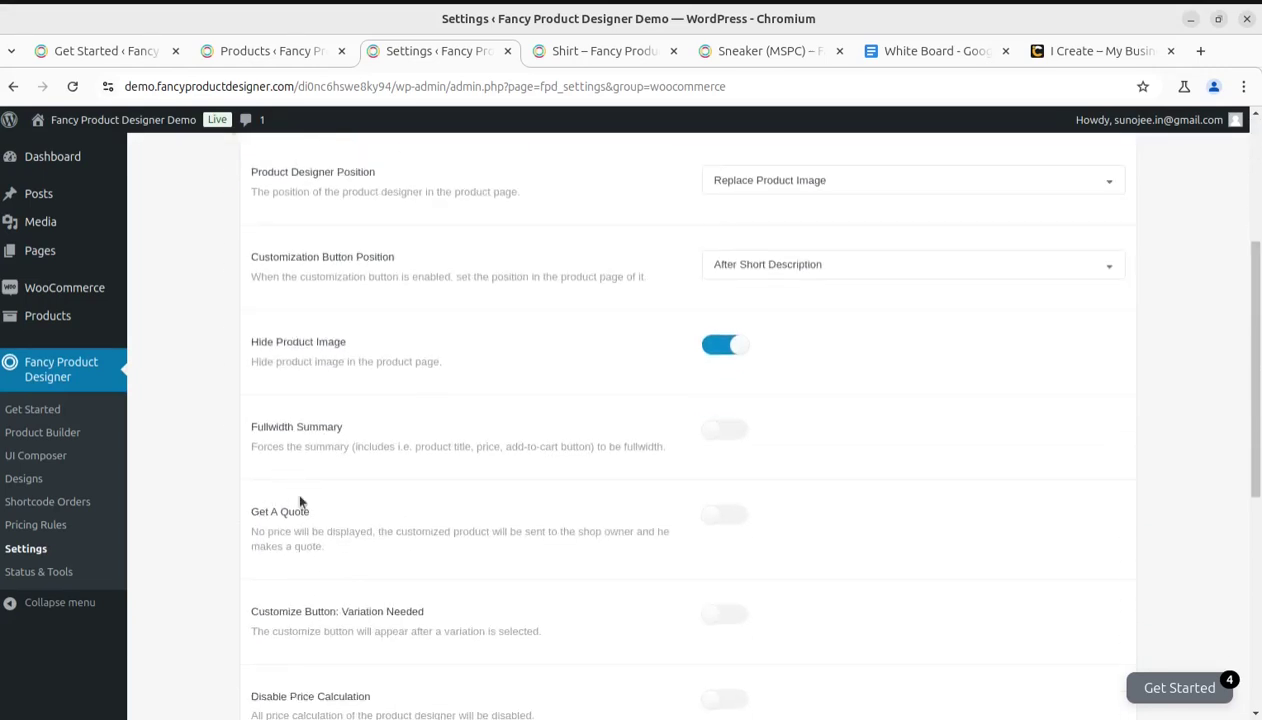
scroll(284, 582, "down", 1)
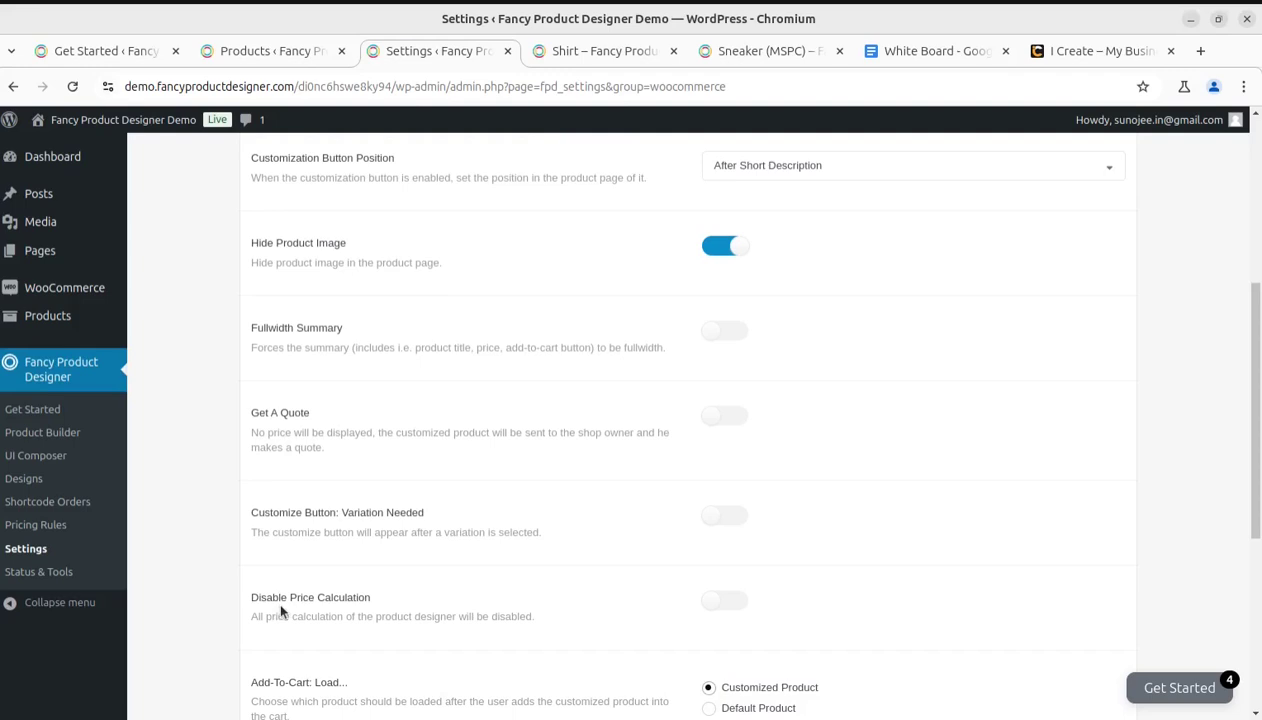
scroll(334, 589, "down", 2)
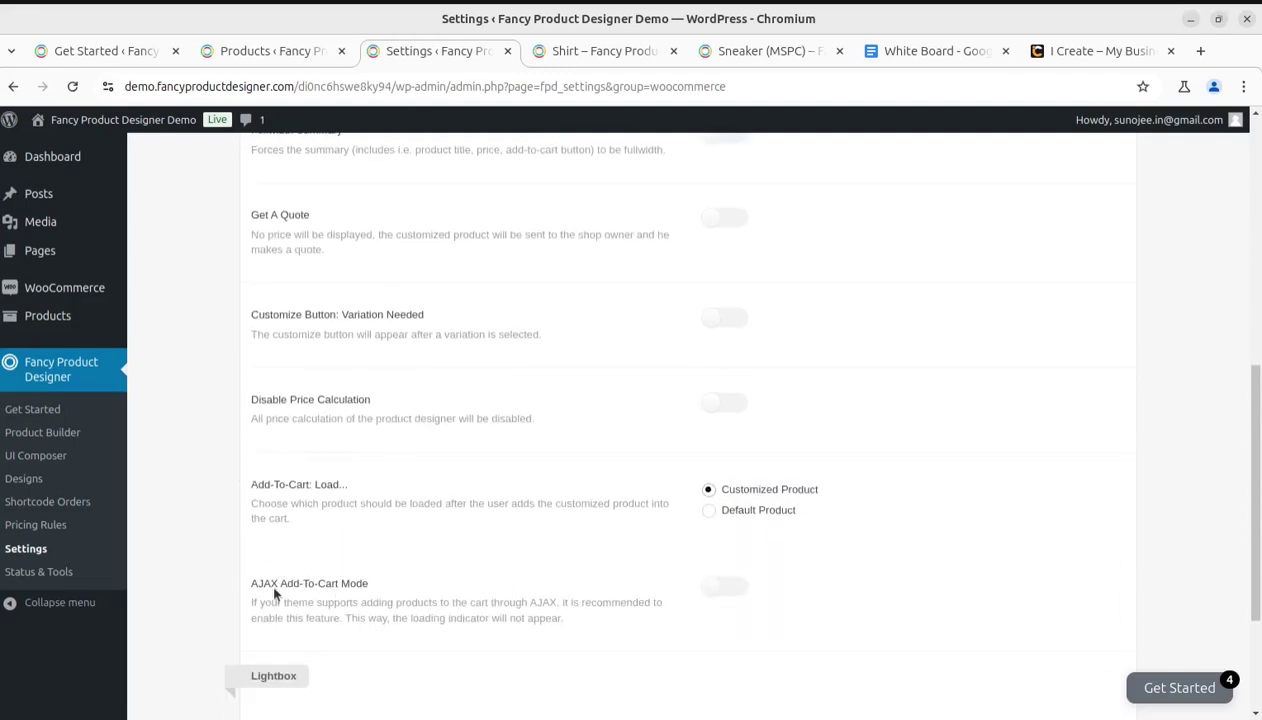
scroll(263, 605, "down", 2)
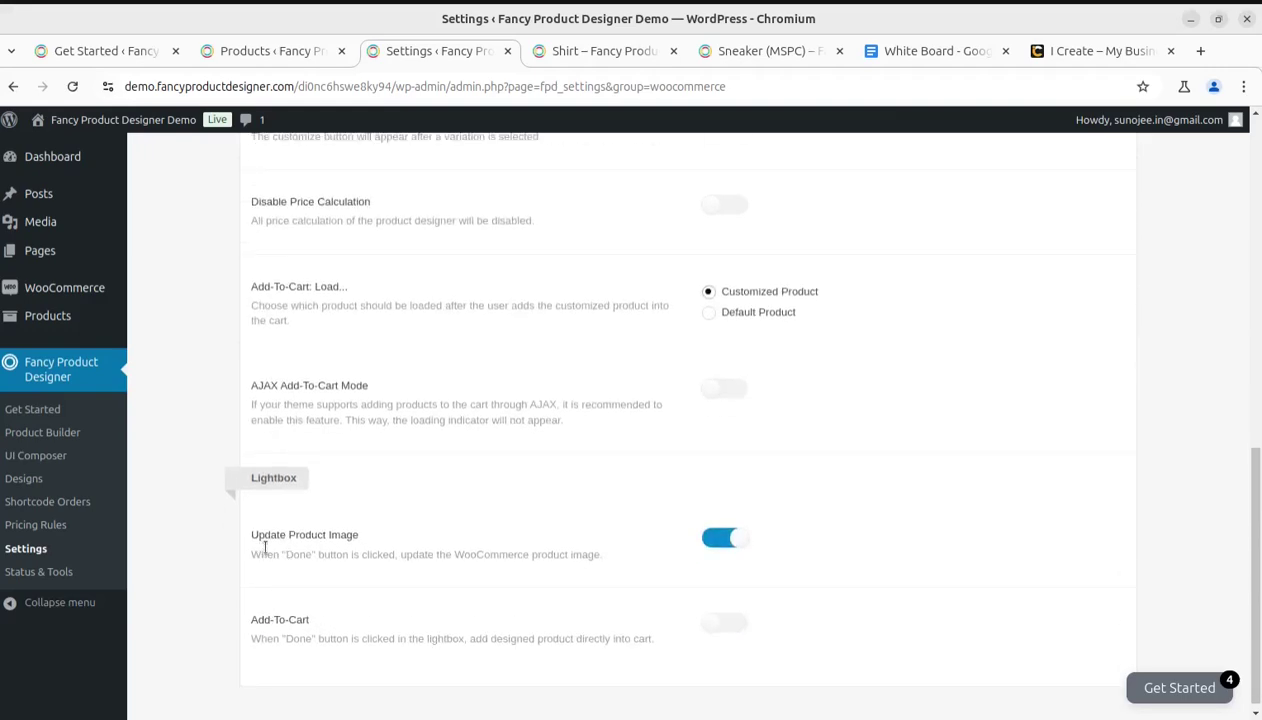
scroll(352, 634, "up", 5)
scroll(352, 634, "up", 3)
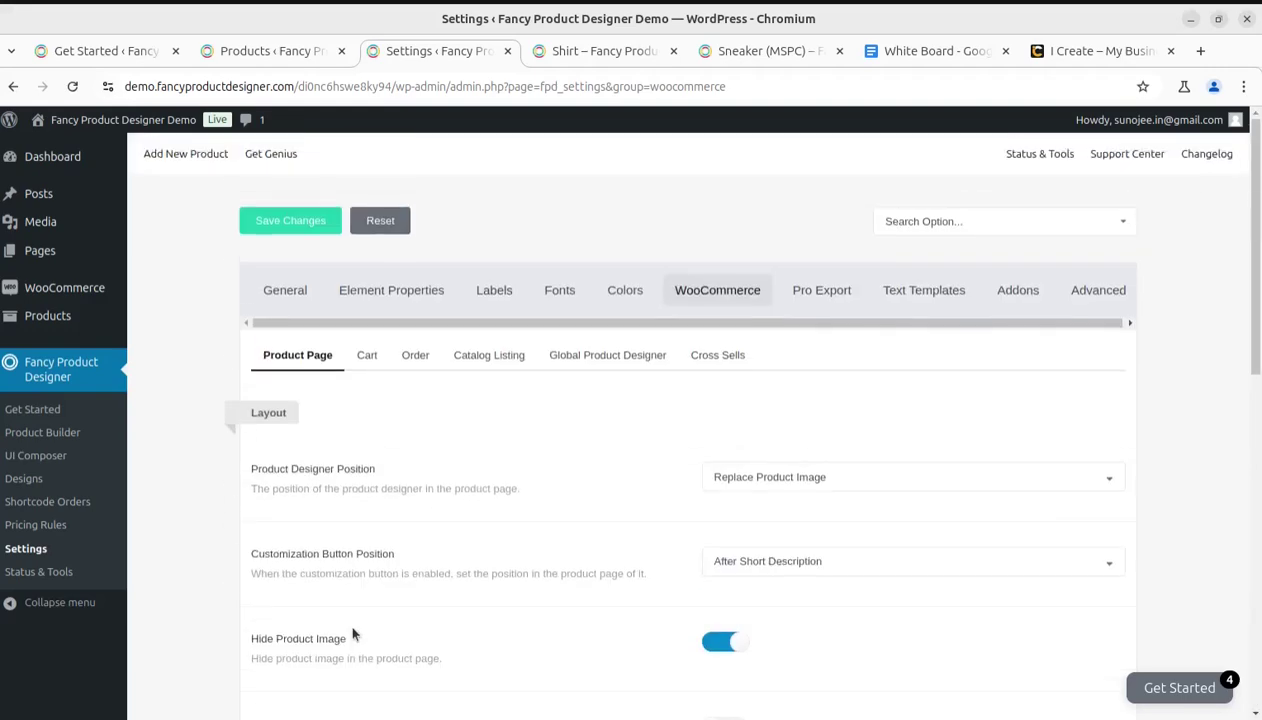
- Review the Cart, Order, Catalog Listing, Global Product Designer and Cross Sells settings
left_click(362, 358)
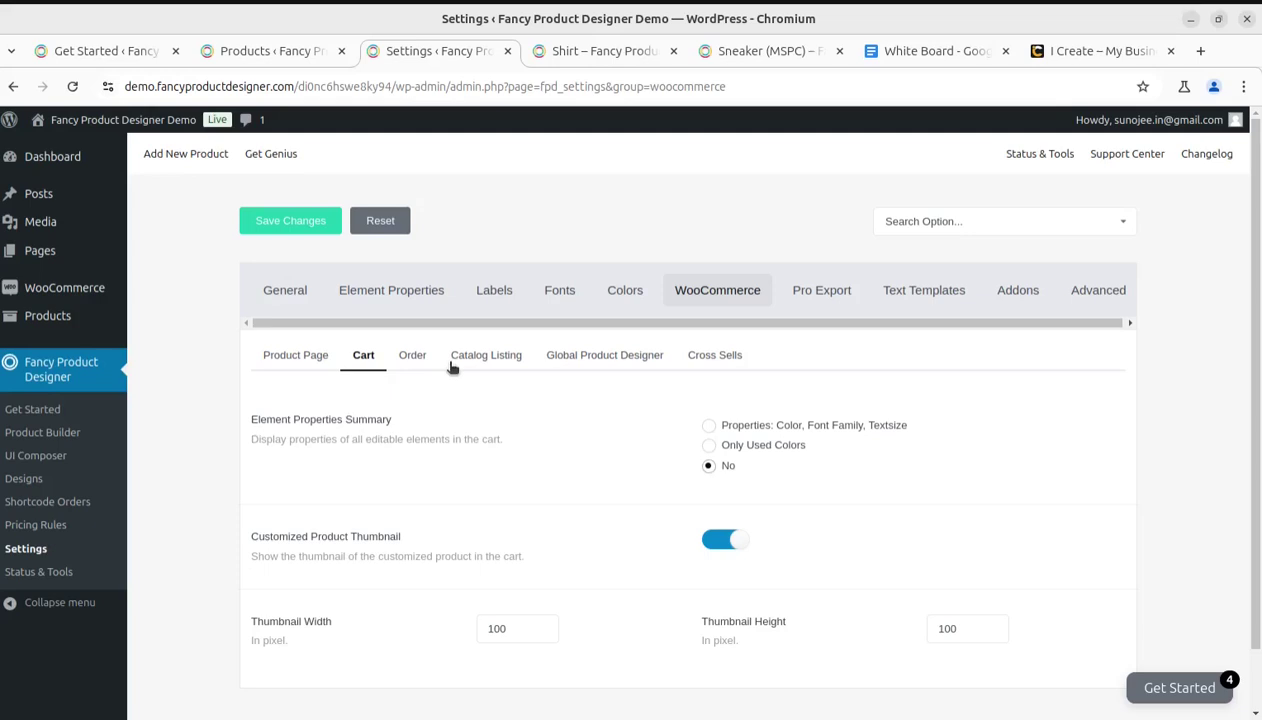
left_click(414, 360)
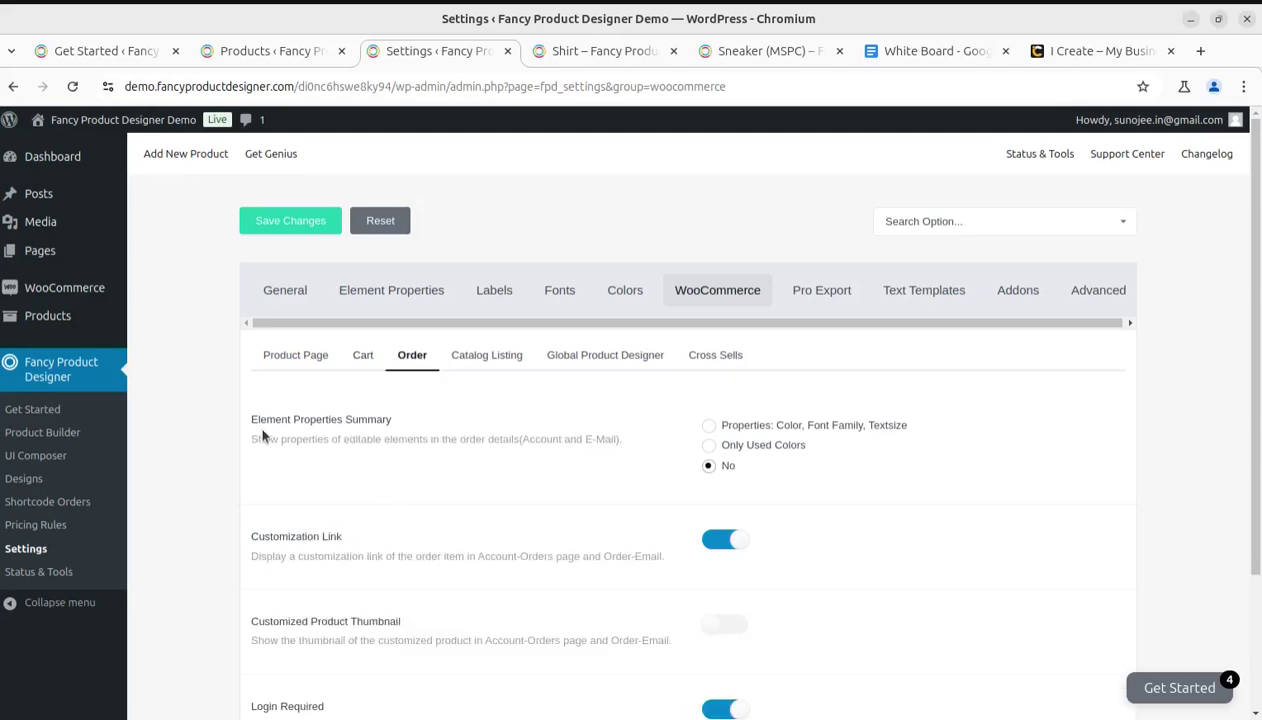
scroll(372, 575, "down", 3)
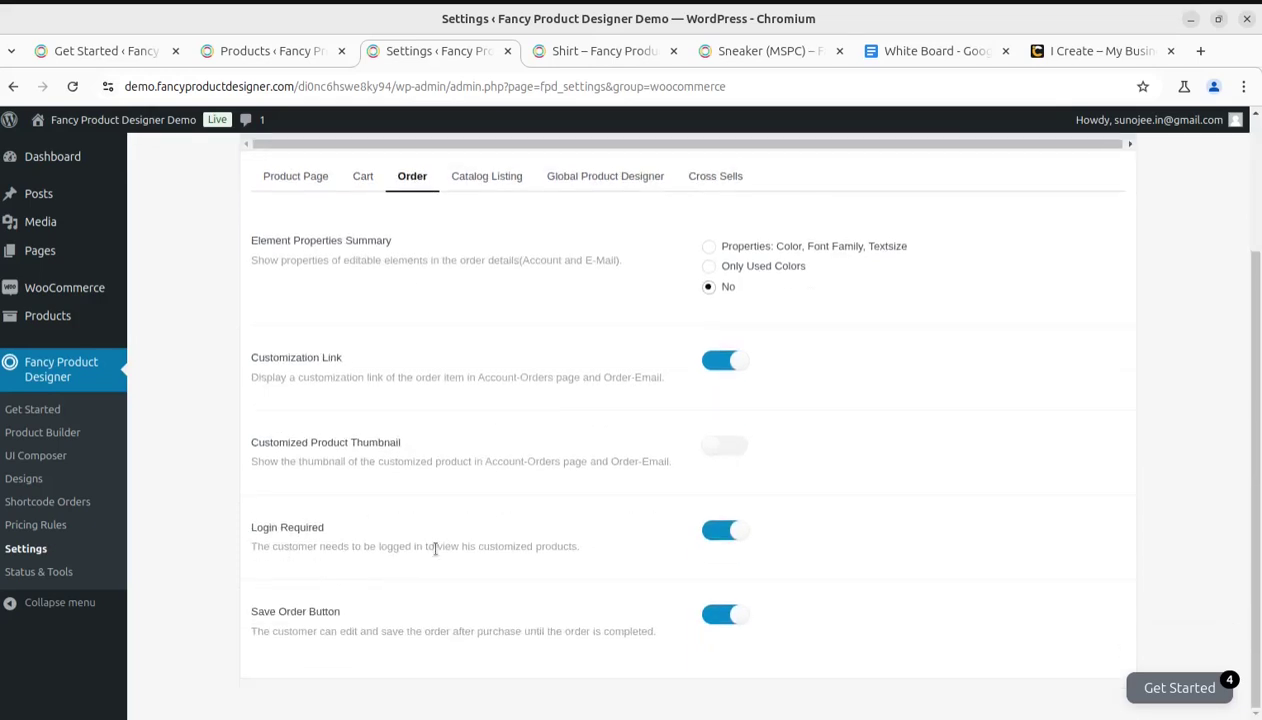
scroll(455, 540, "up", 3)
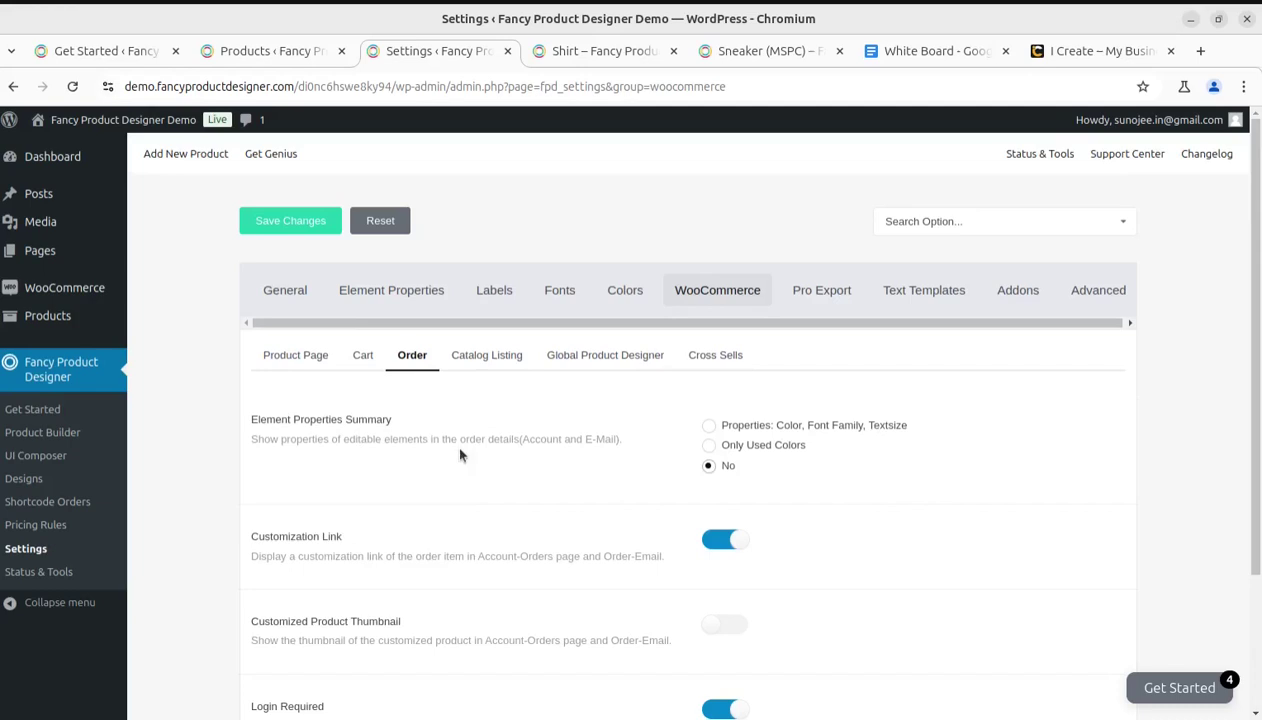
left_click(471, 362)
left_click(570, 358)
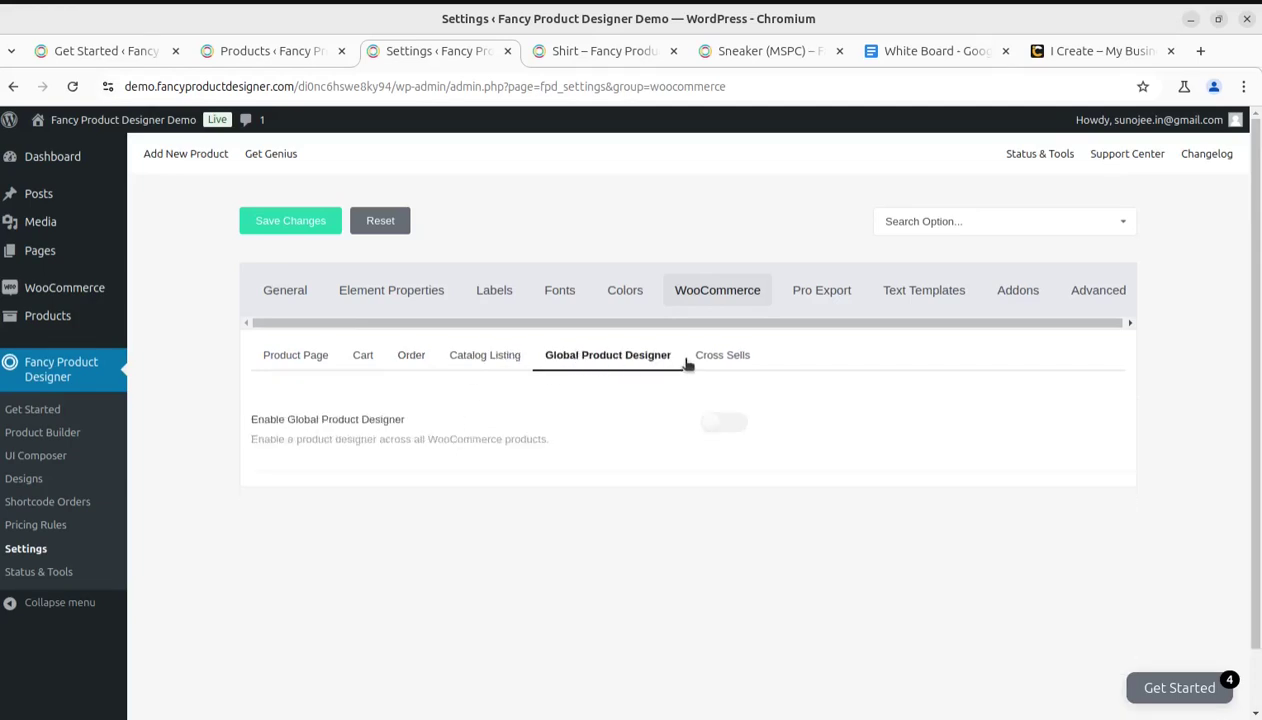
left_click(712, 365)
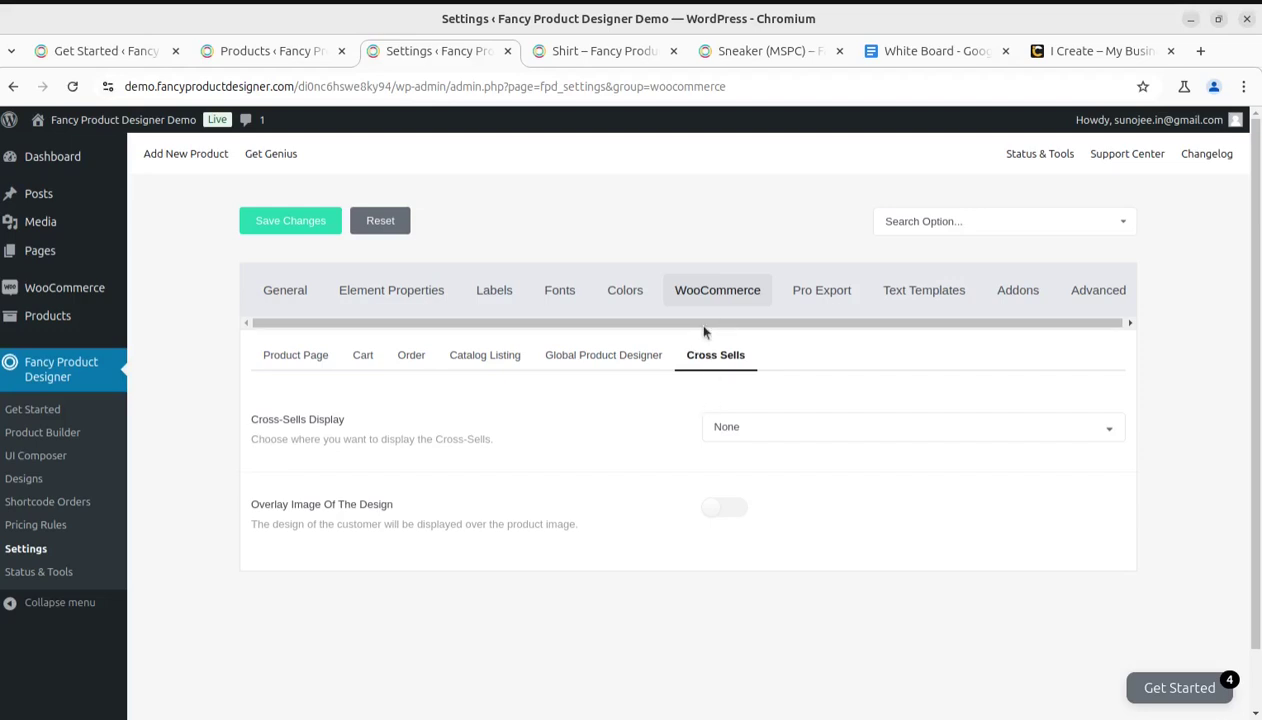
left_click(801, 300)
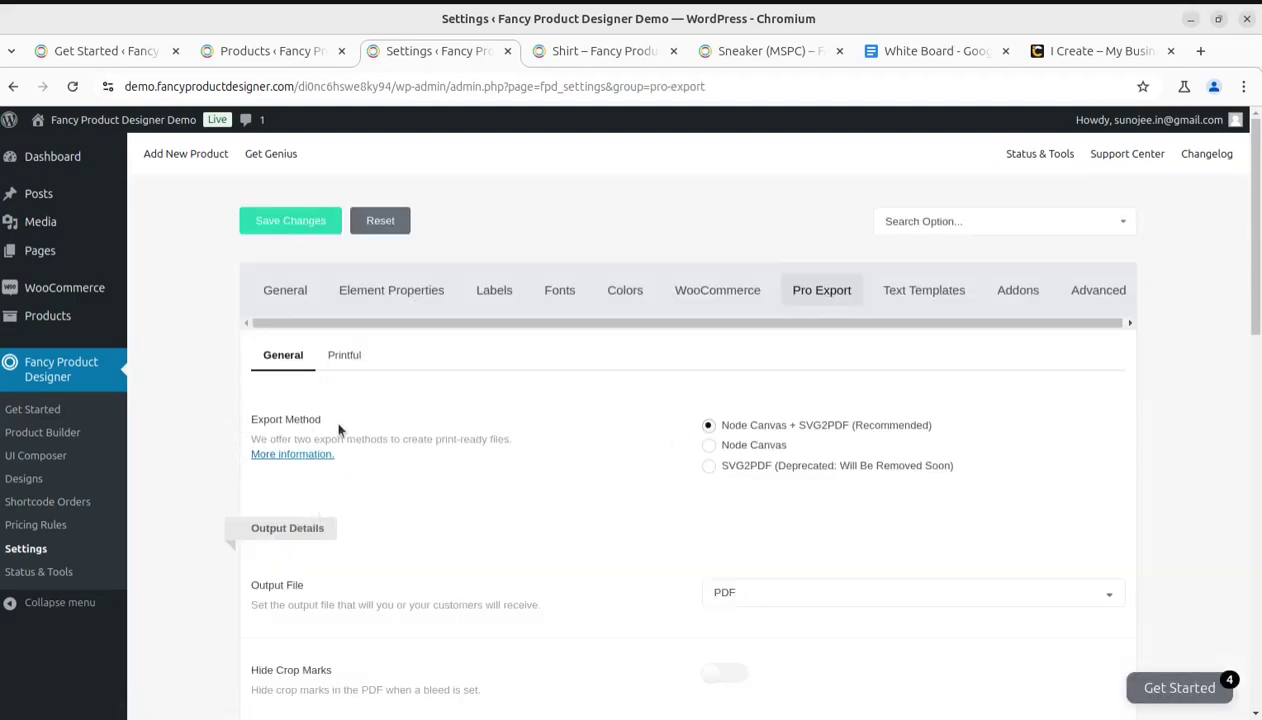
- Scroll the Pro Export settings (Node Canvas + SVG2PDF, PDF output), then view Text Templates
scroll(532, 494, "down", 3)
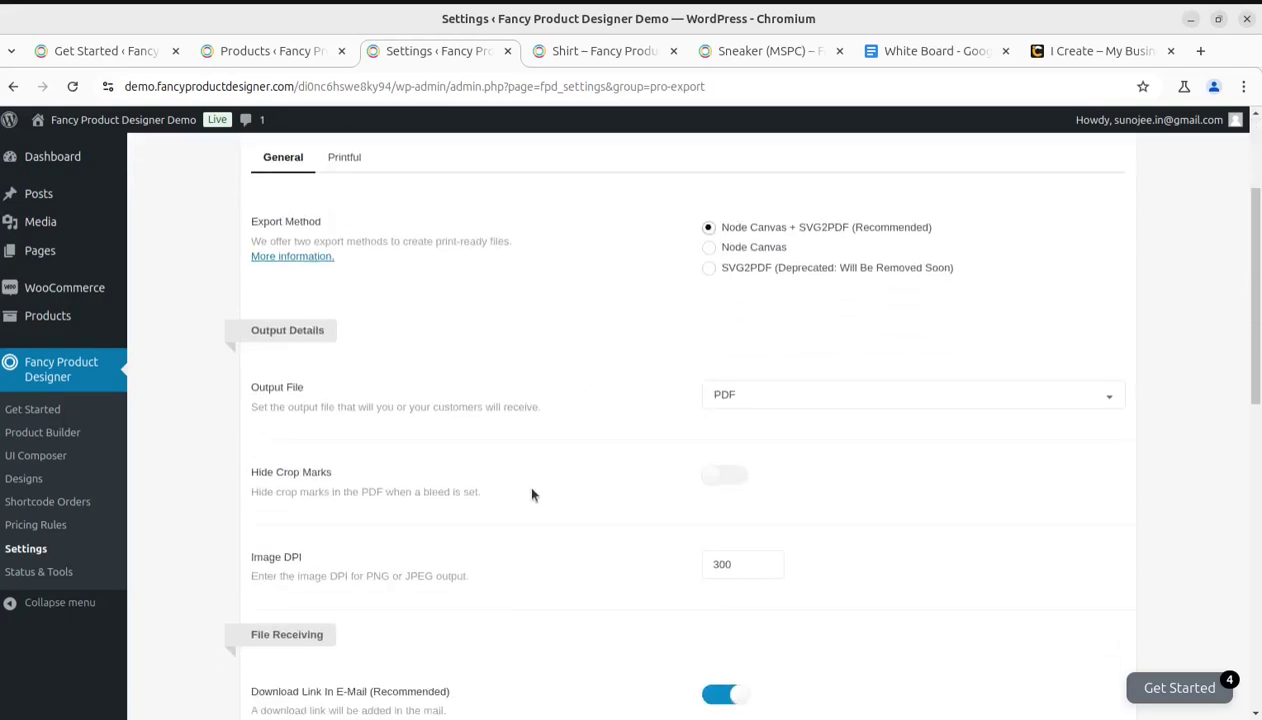
scroll(400, 546, "down", 3)
scroll(521, 491, "up", 5)
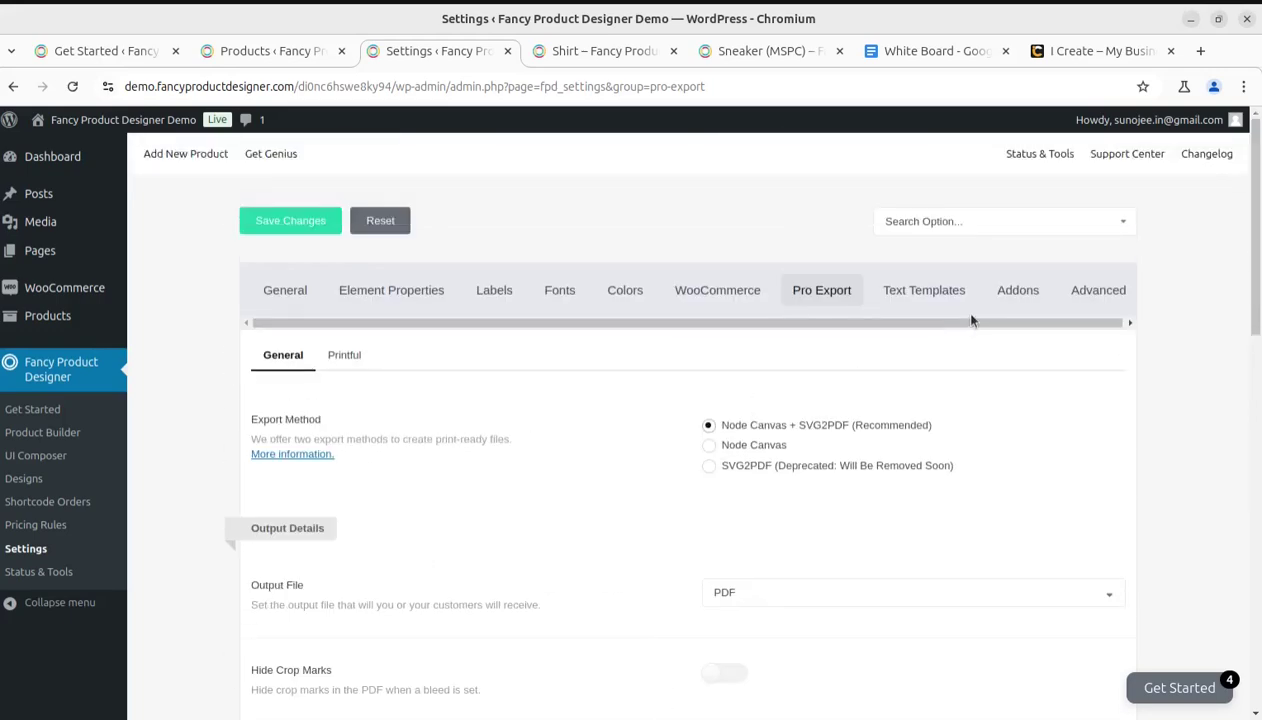
left_click(915, 290)
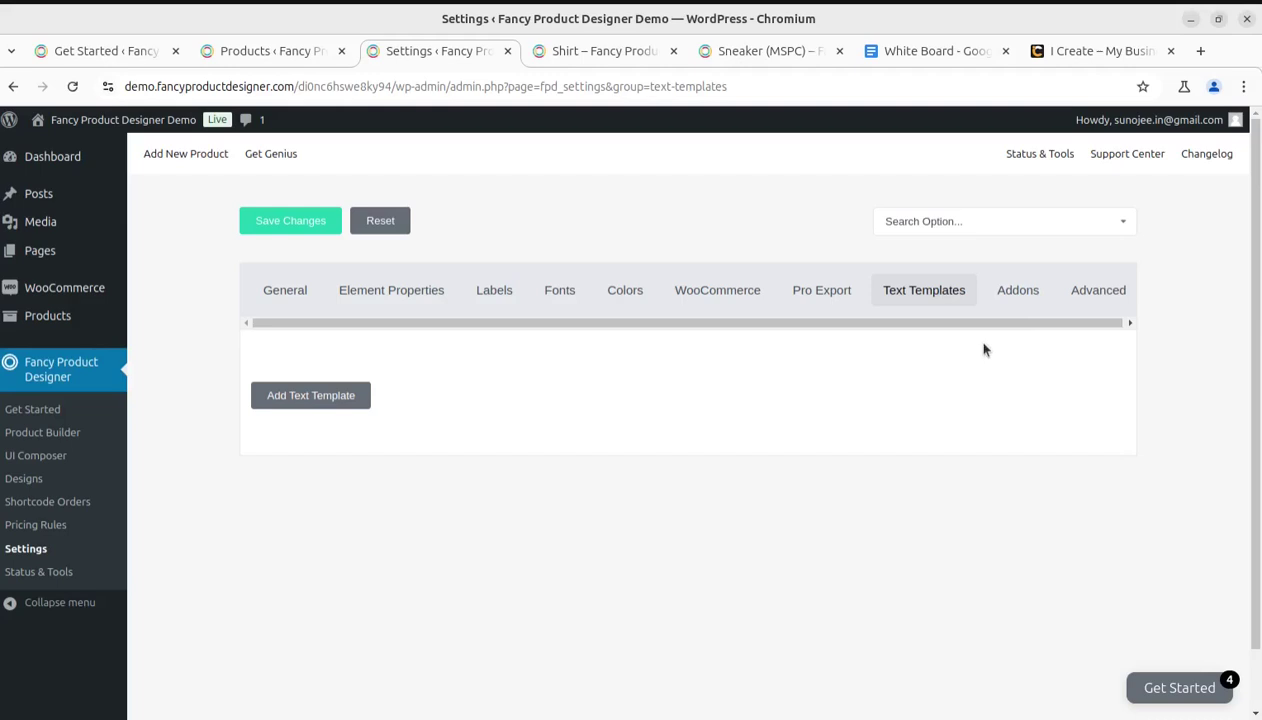
- Review the Addons settings, then Advanced Layout: max canvas height 100, wrapper height auto, Responsive on
left_click(1022, 298)
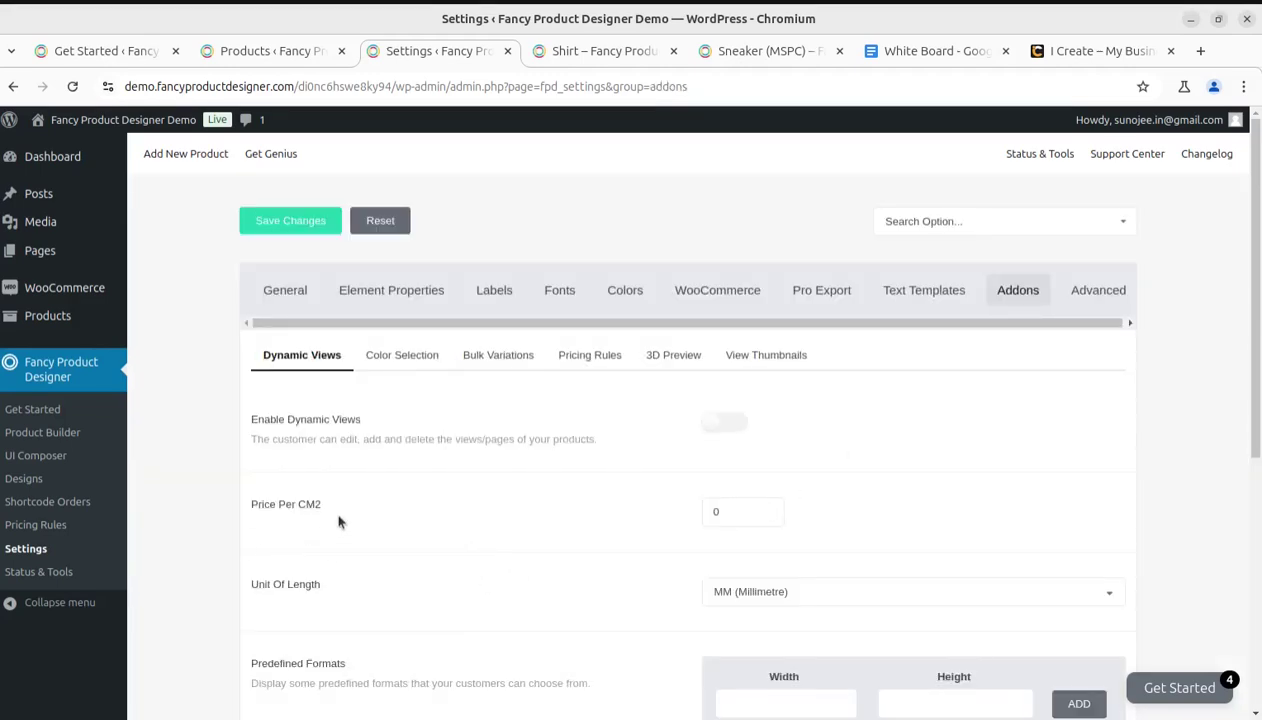
scroll(341, 616, "down", 2)
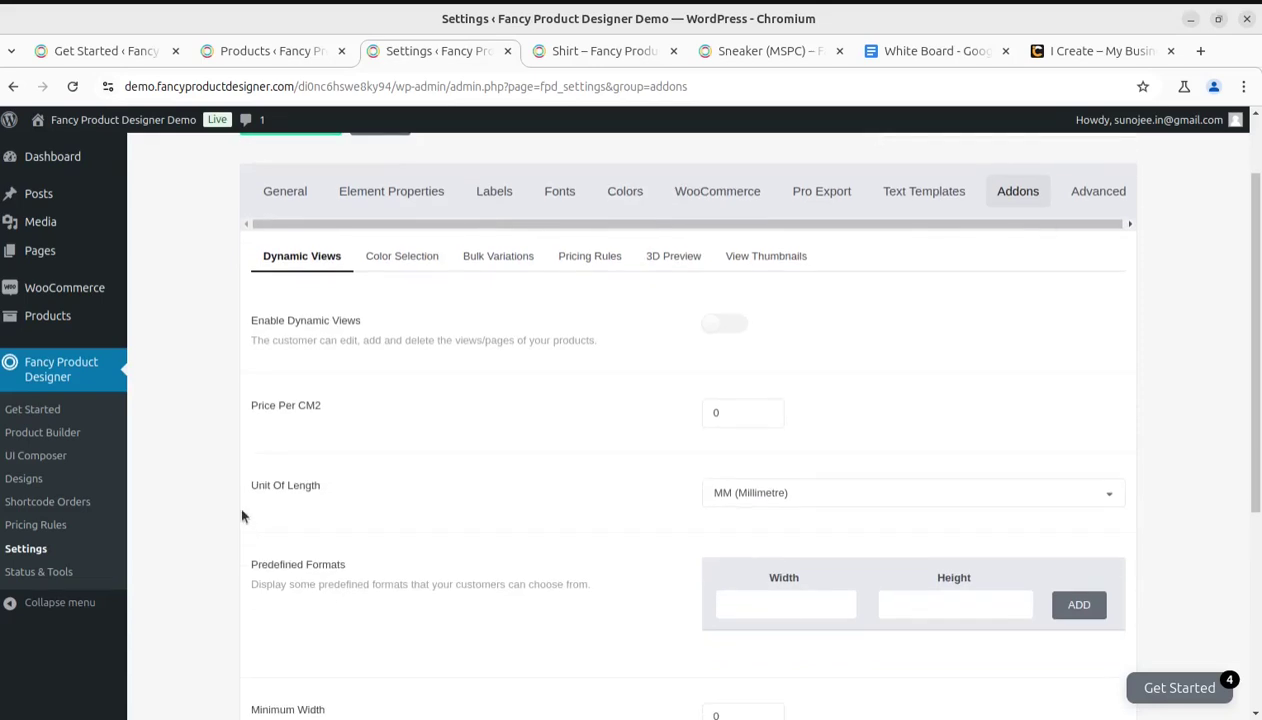
scroll(622, 482, "down", 2)
scroll(622, 482, "up", 3)
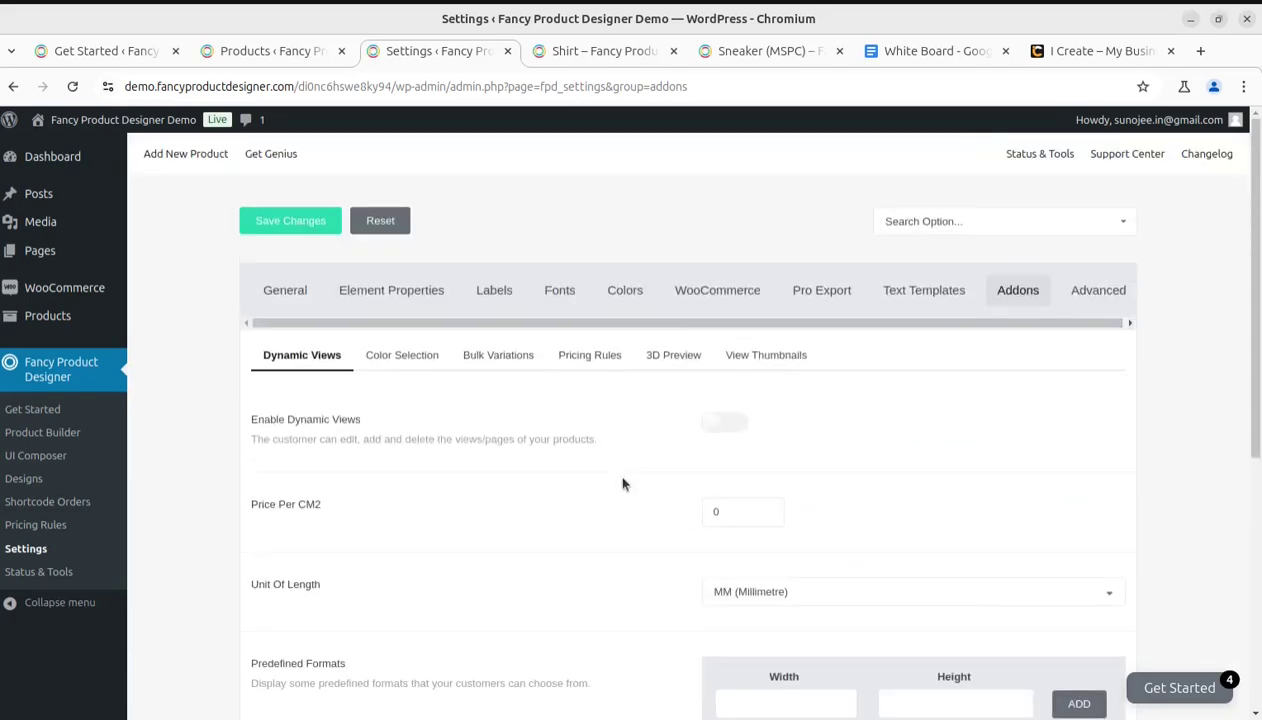
left_click(1097, 289)
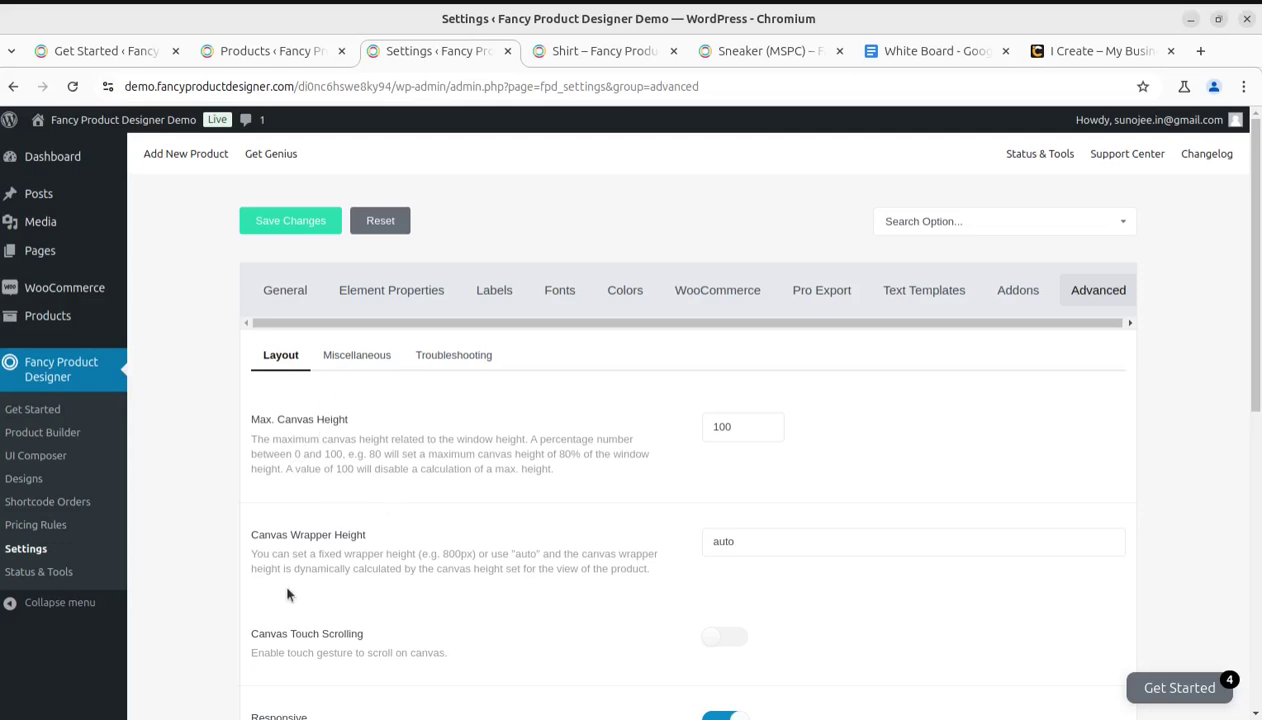
scroll(341, 673, "down", 4)
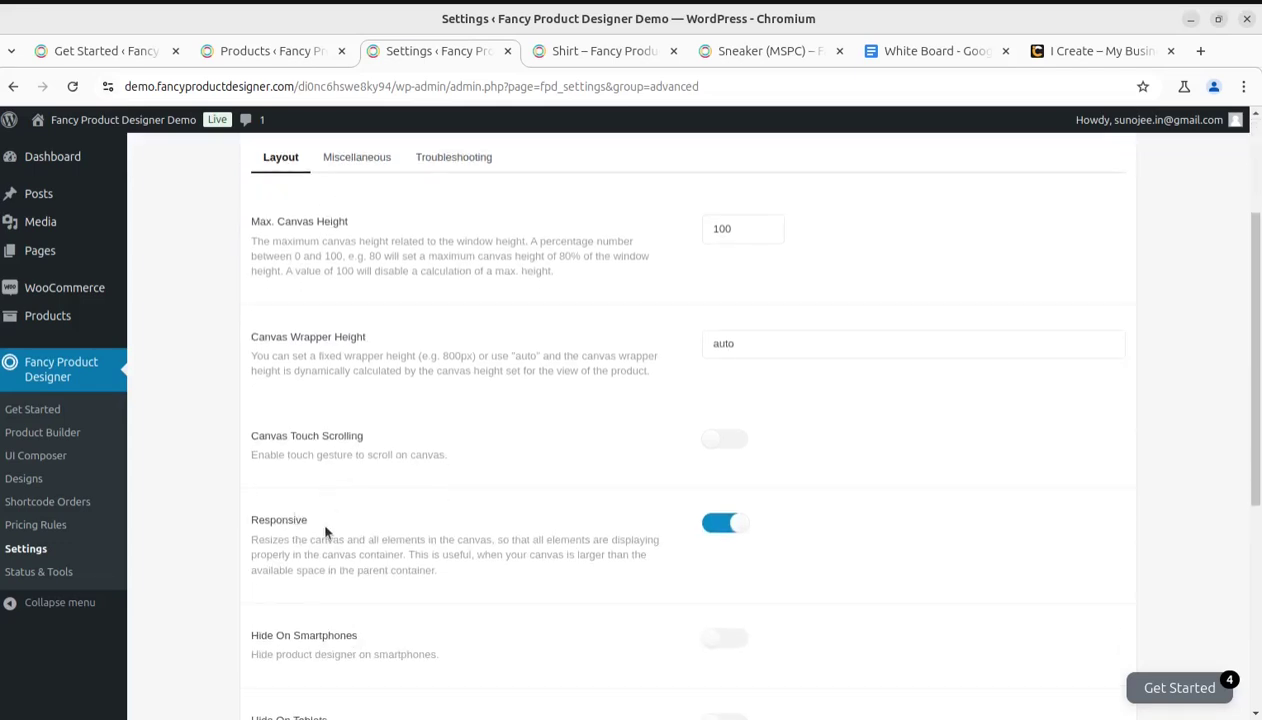
scroll(389, 545, "up", 4)
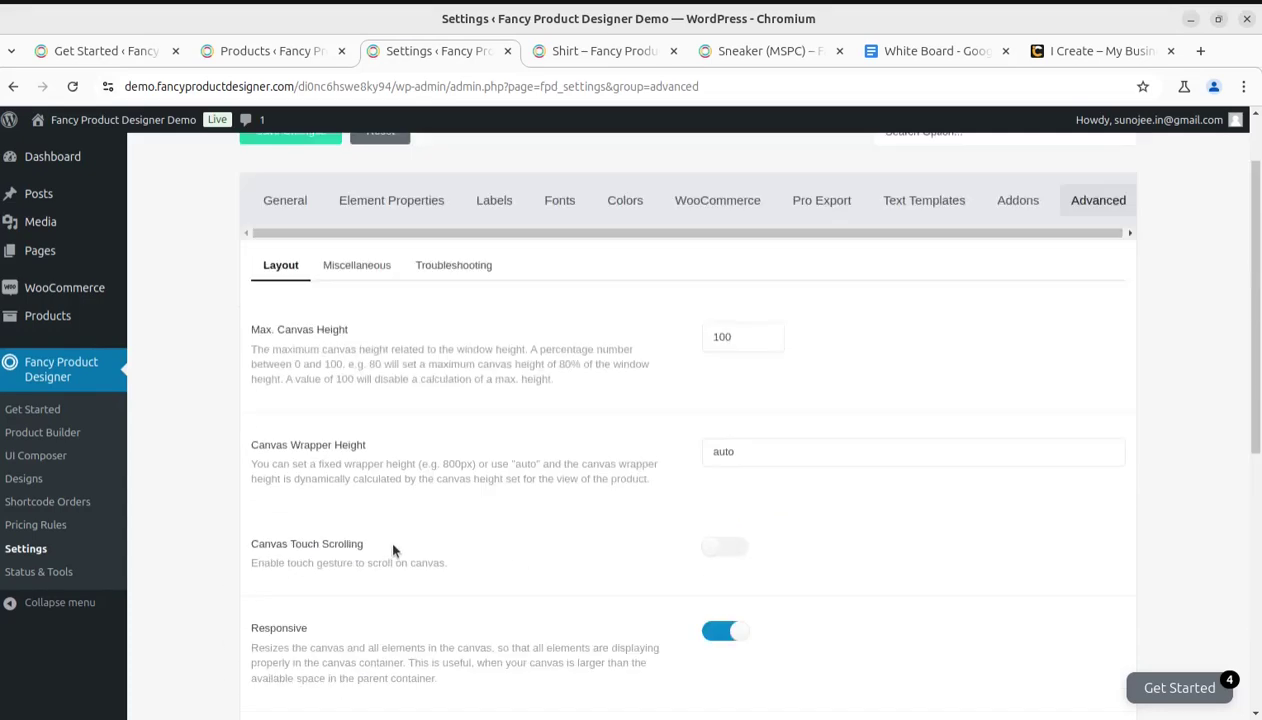
- View the Miscellaneous and Troubleshooting options and the Print Jobs table, then return to Get Started
left_click(355, 357)
left_click(455, 356)
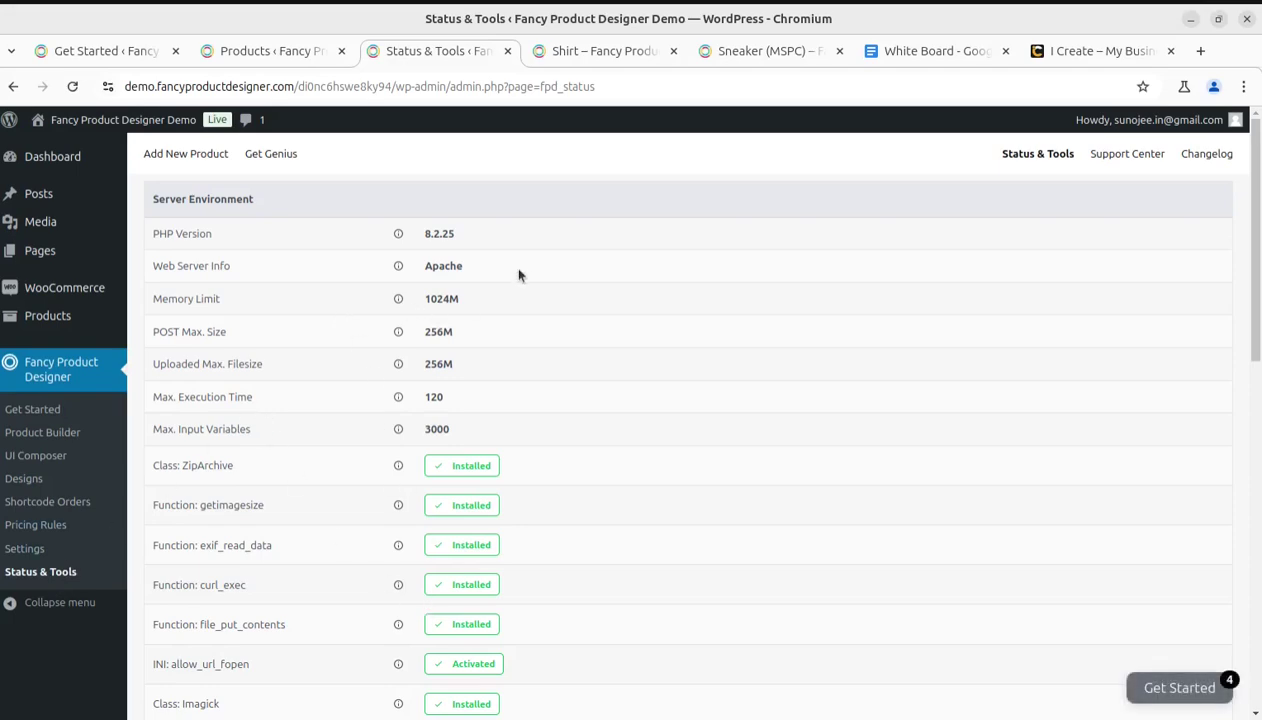
scroll(505, 426, "down", 5)
scroll(505, 426, "down", 5)
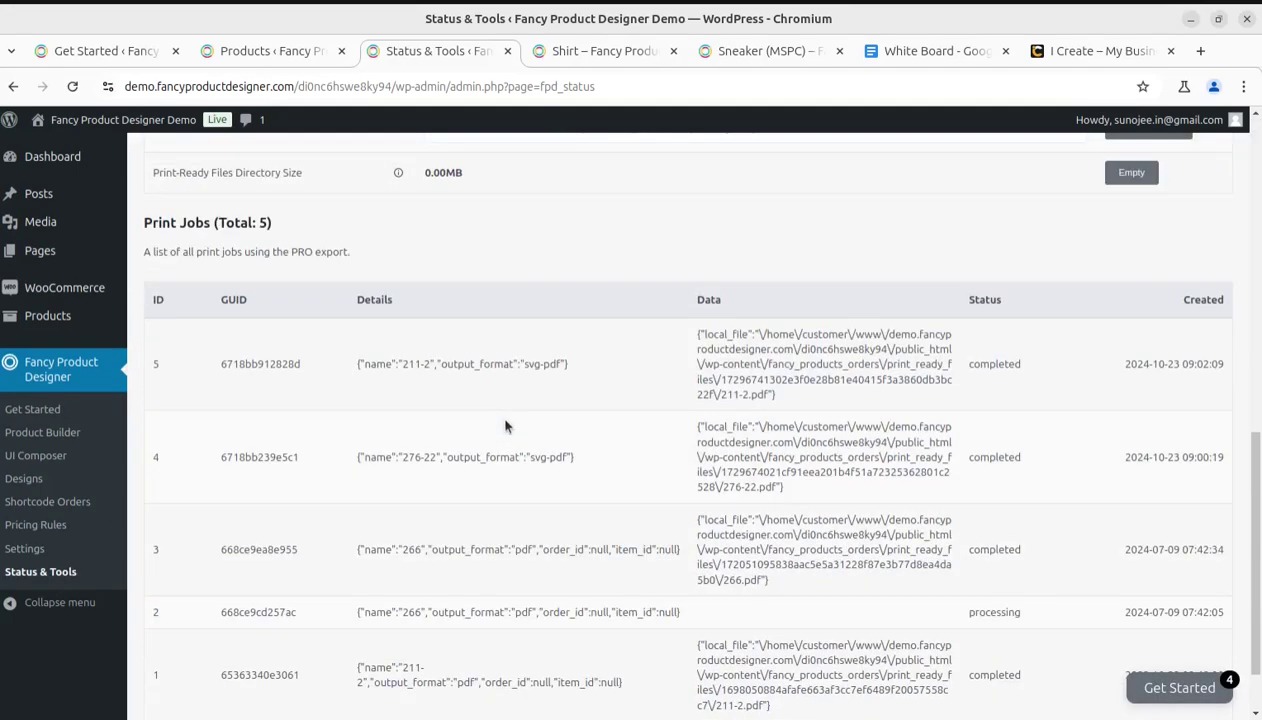
scroll(505, 426, "up", 5)
scroll(505, 426, "up", 5)
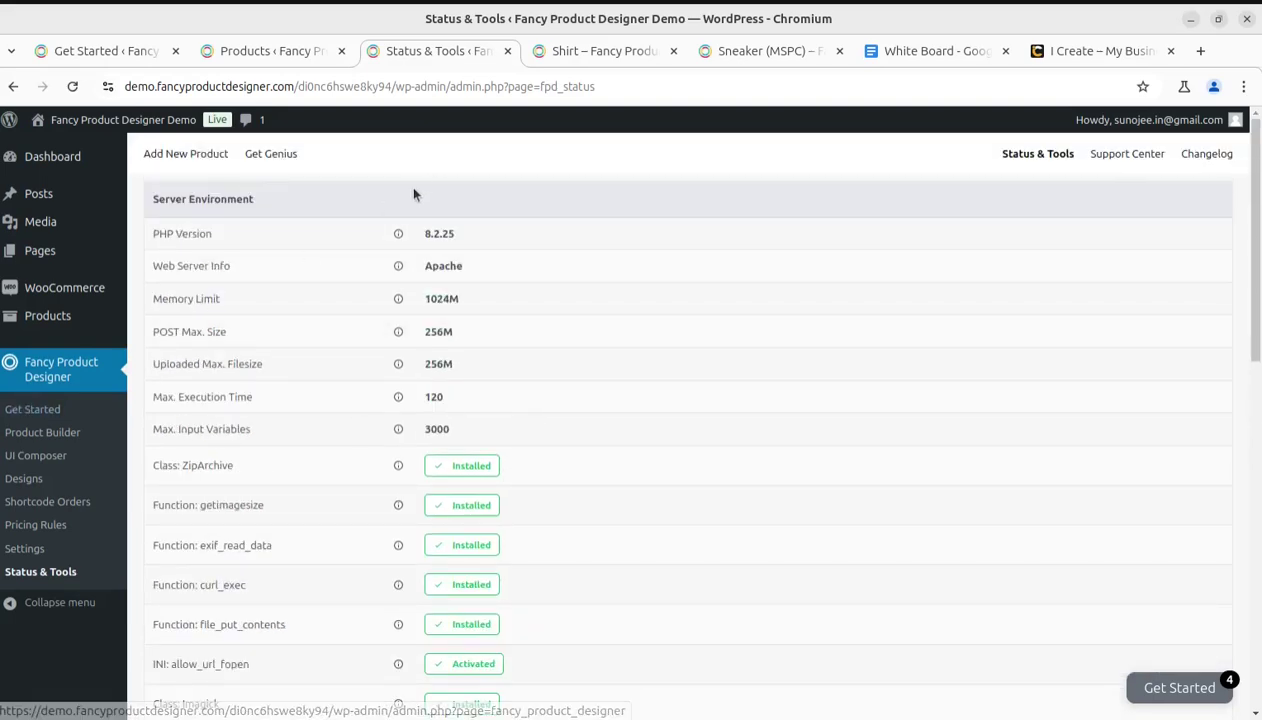
left_click(104, 52)
mouse_move(47, 315)
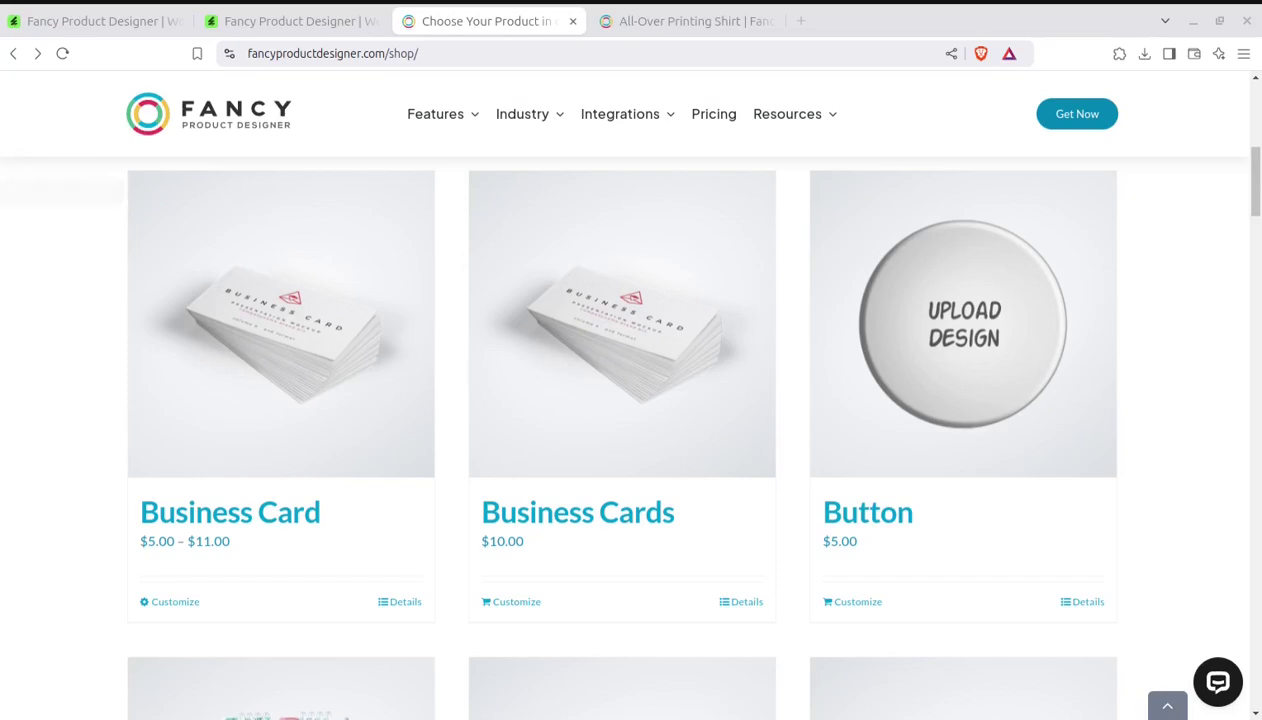
- Bring up the CodeCanyon listing for Fancy Product Designer, showing the $69 Regular License and 21,403 sales
left_click(113, 22)
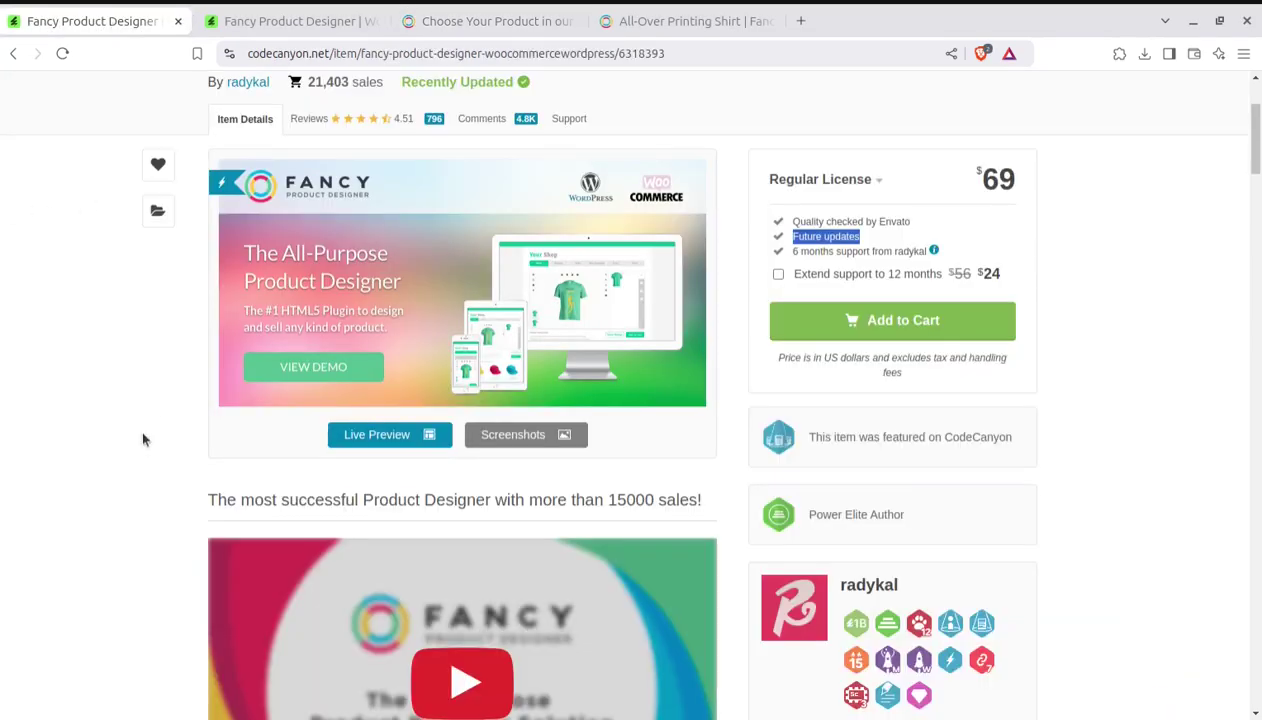
scroll(133, 485, "up", 2)
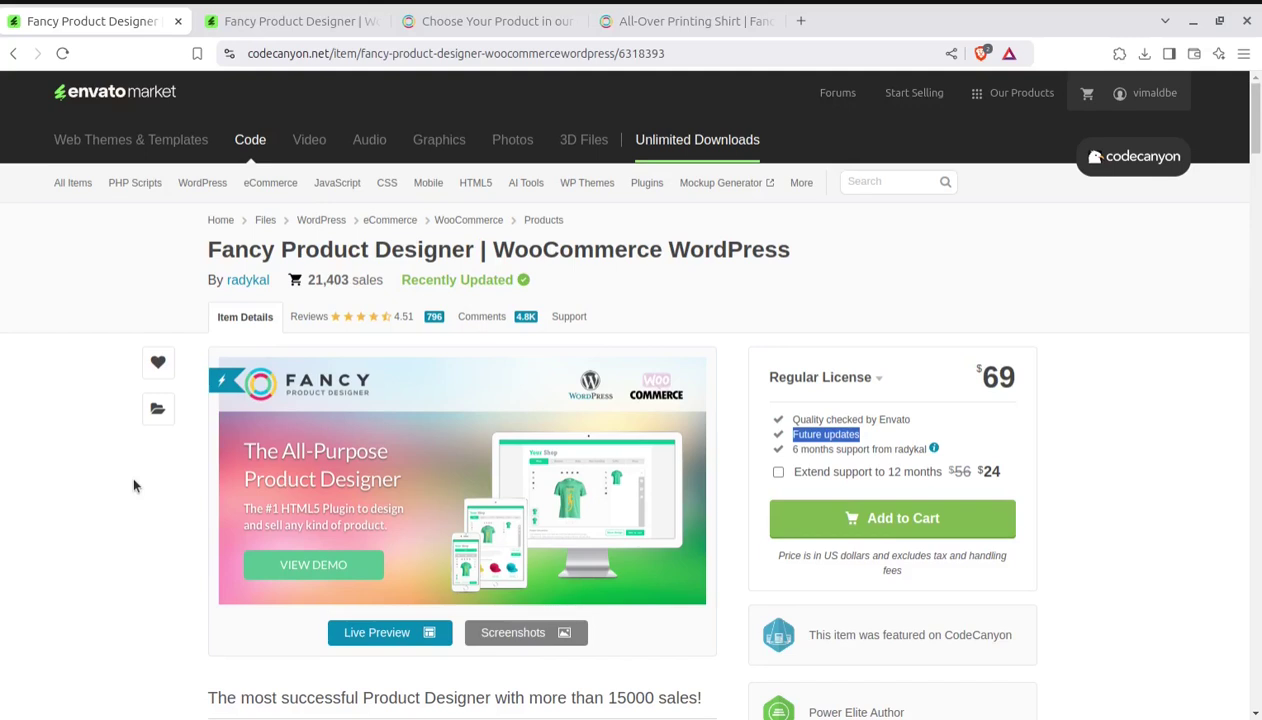
scroll(133, 485, "down", 1)
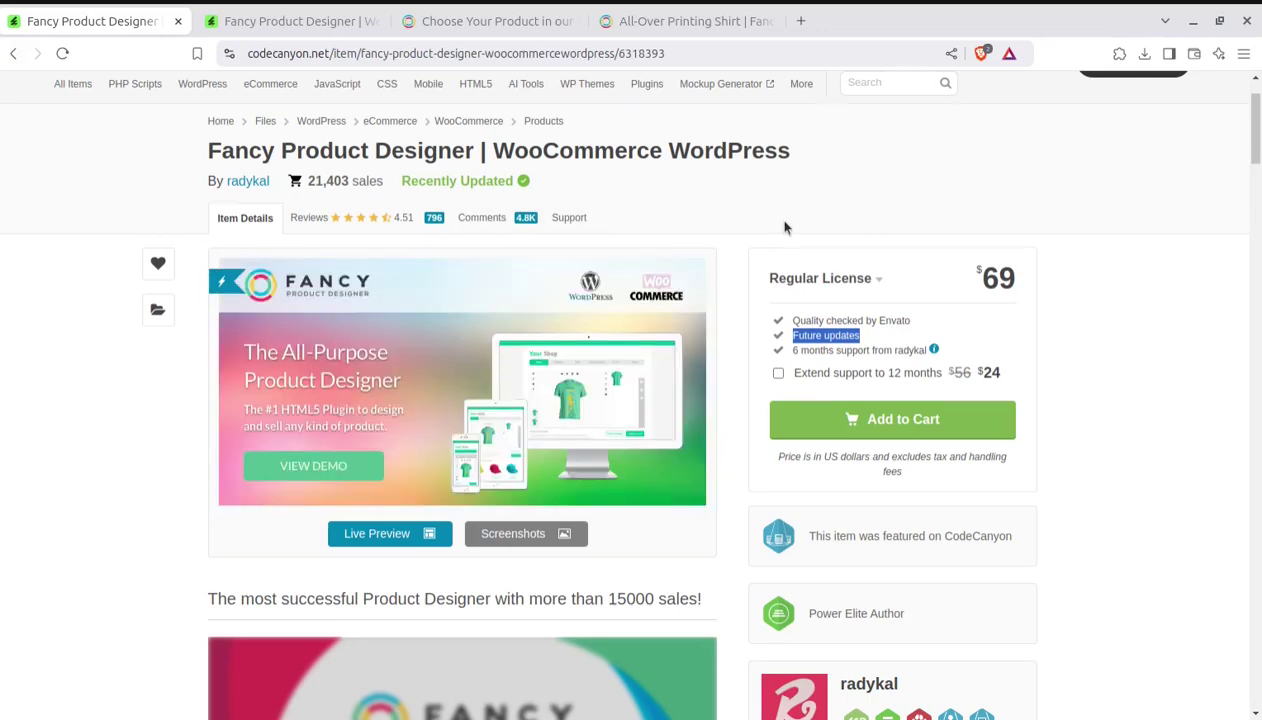
- Browse the feature sections of the Fancy Product Designer CodeCanyon description
scroll(790, 260, "down", 3)
scroll(730, 310, "down", 3)
scroll(668, 325, "down", 3)
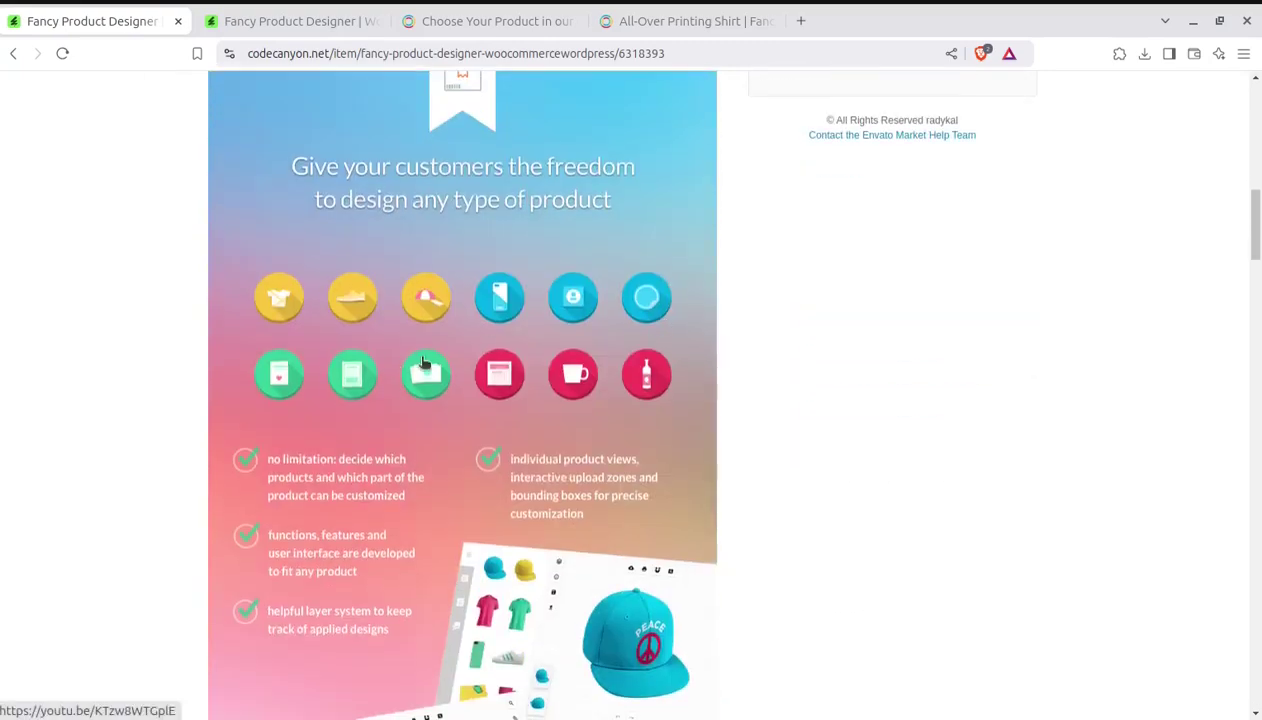
scroll(424, 362, "down", 1)
scroll(424, 362, "up", 5)
scroll(424, 362, "up", 4)
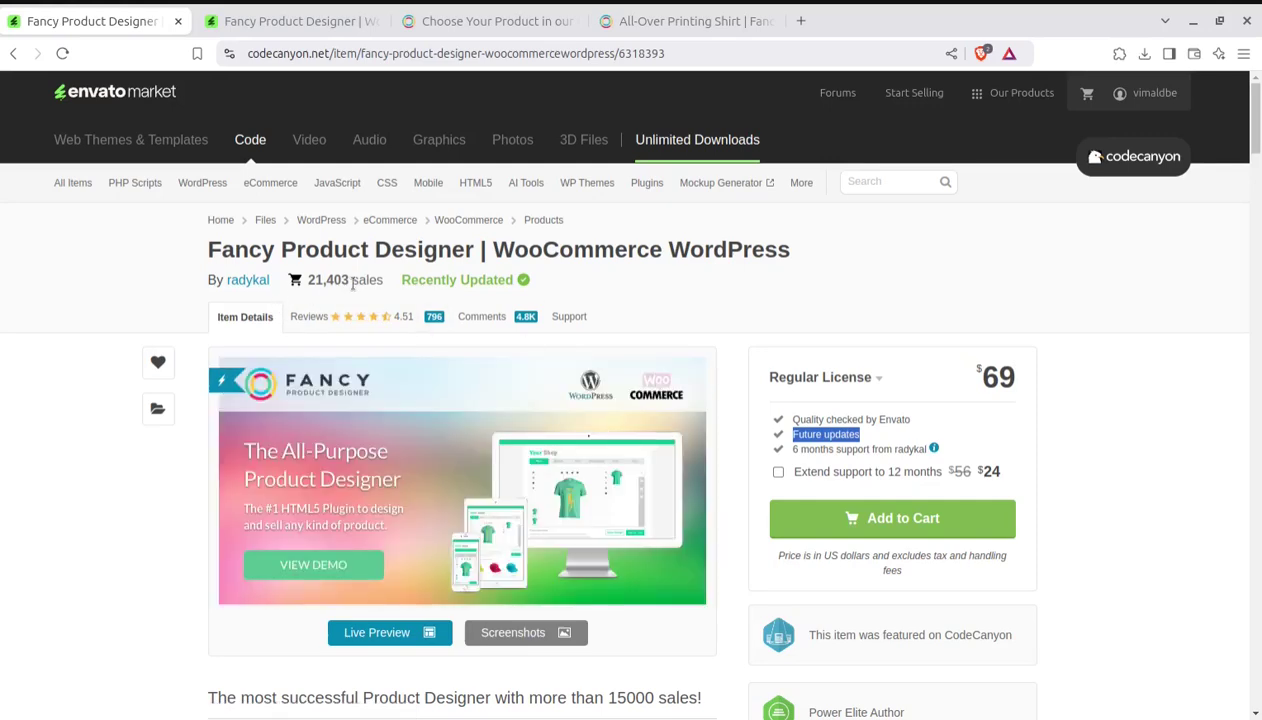
scroll(352, 283, "down", 2)
scroll(352, 283, "down", 2)
scroll(680, 320, "up", 4)
scroll(1085, 430, "down", 5)
scroll(1088, 429, "down", 3)
scroll(1091, 428, "down", 3)
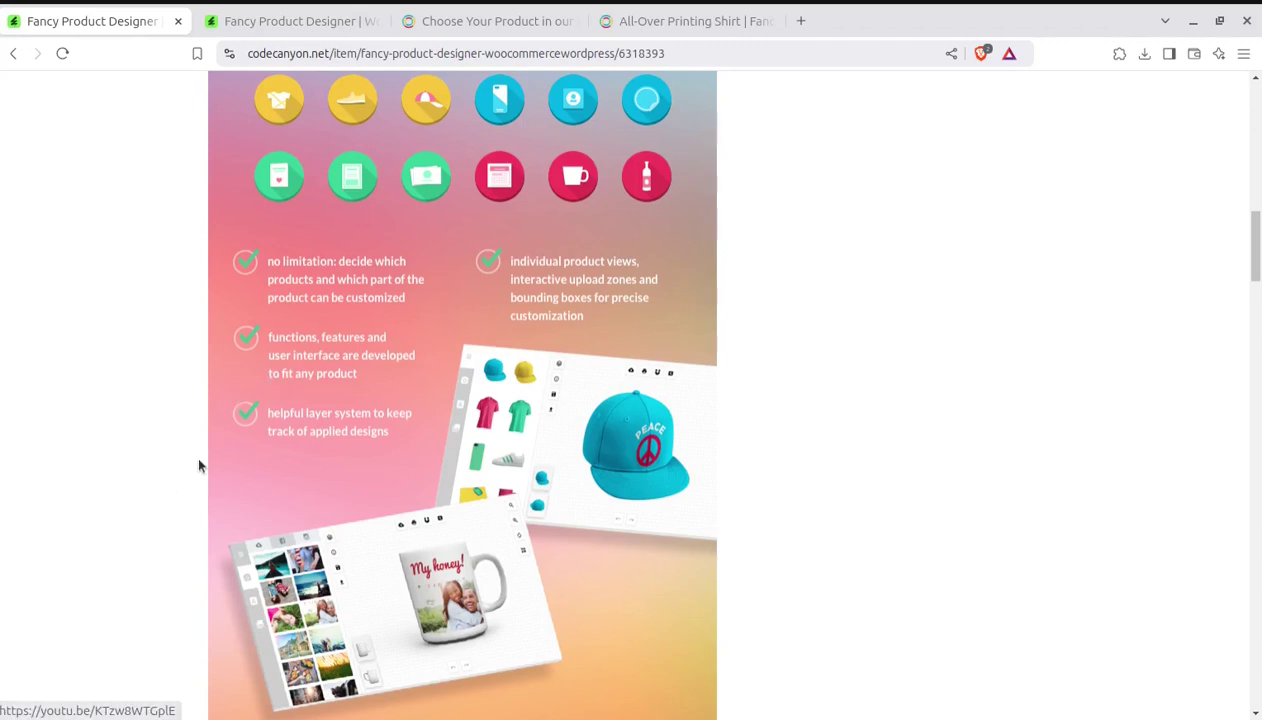
scroll(300, 430, "up", 2)
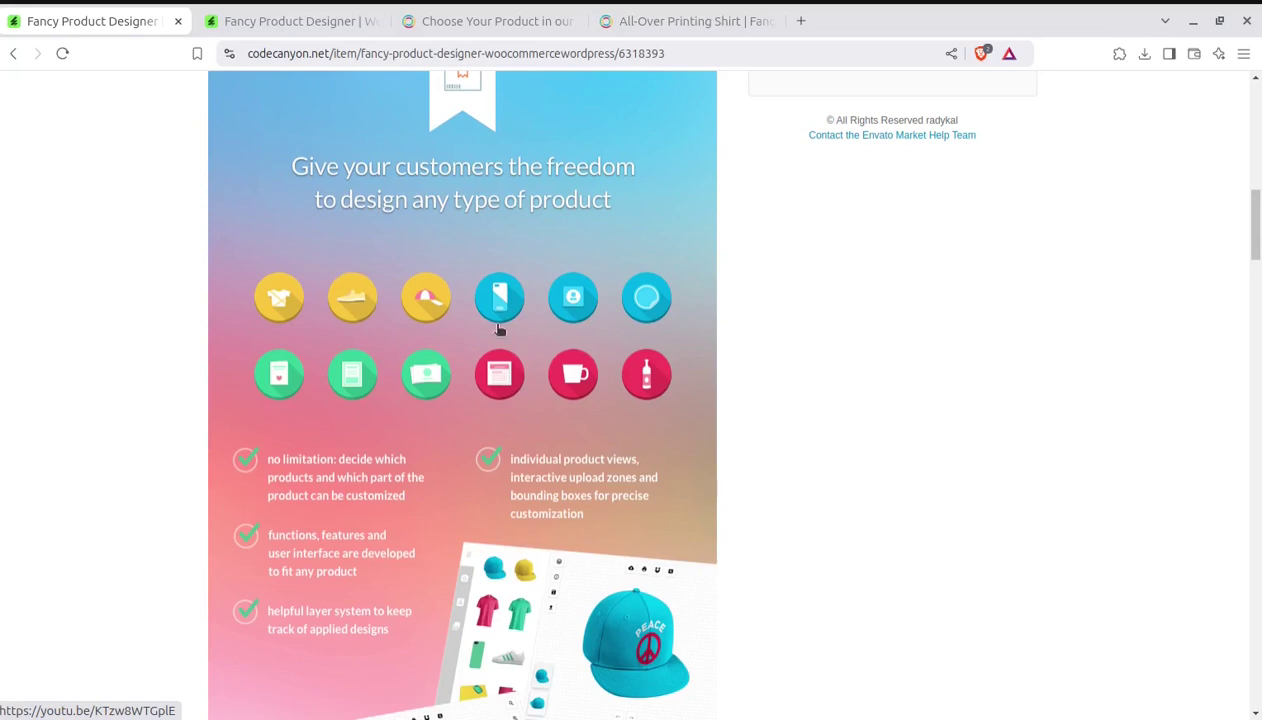
- Read the buyer reviews, then return to the 'Choose Your Product' shop with Business Card and Button
scroll(512, 301, "down", 1)
scroll(512, 301, "down", 2)
scroll(514, 305, "down", 1)
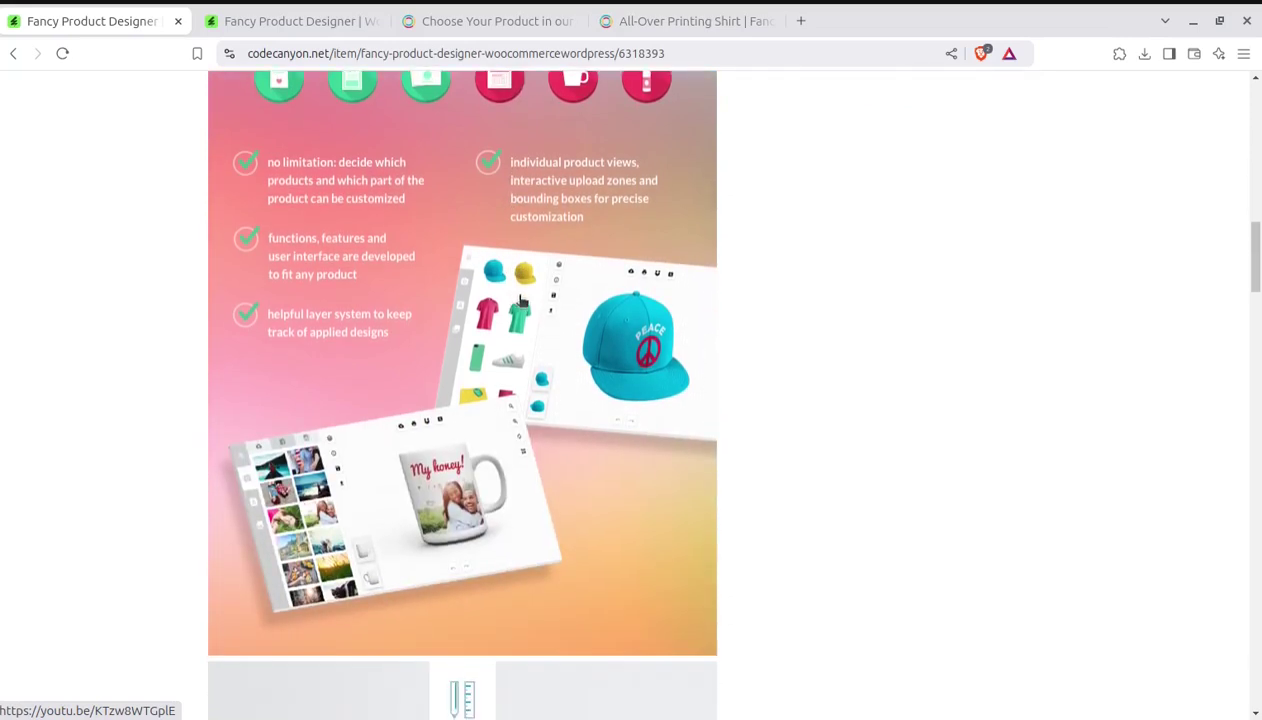
scroll(517, 310, "down", 1)
scroll(517, 310, "down", 2)
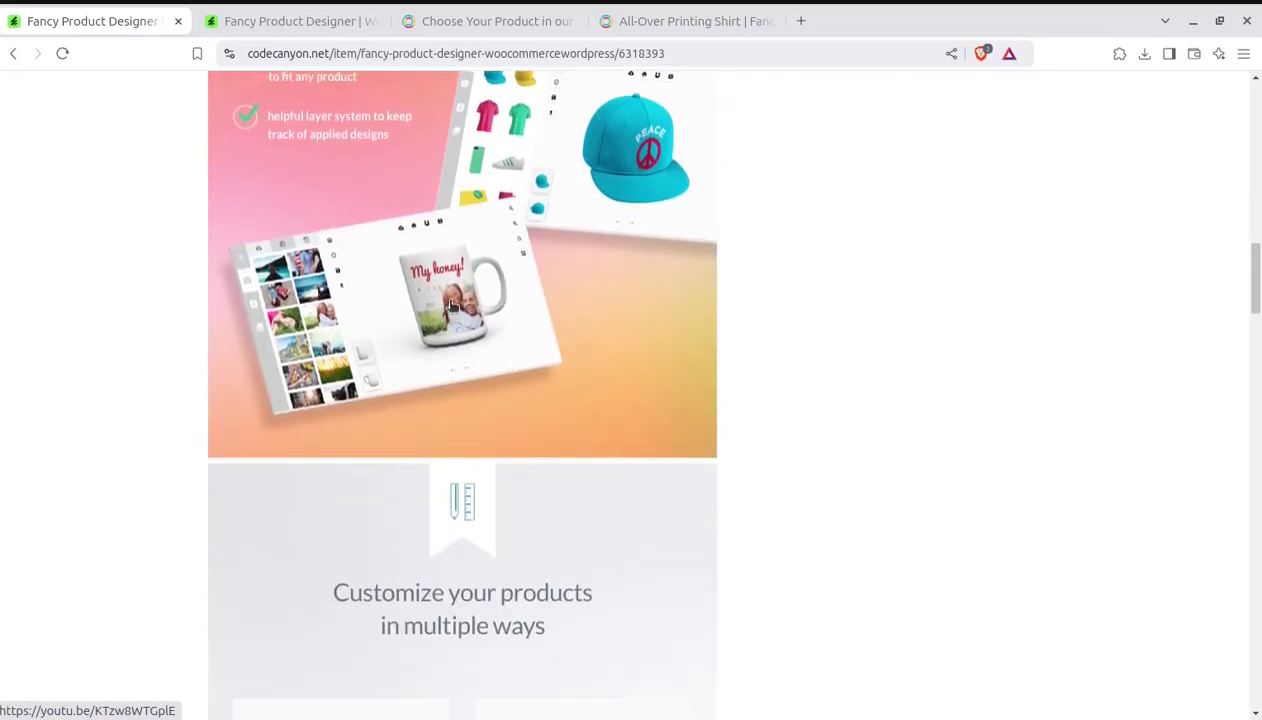
scroll(381, 358, "down", 4)
scroll(381, 358, "down", 2)
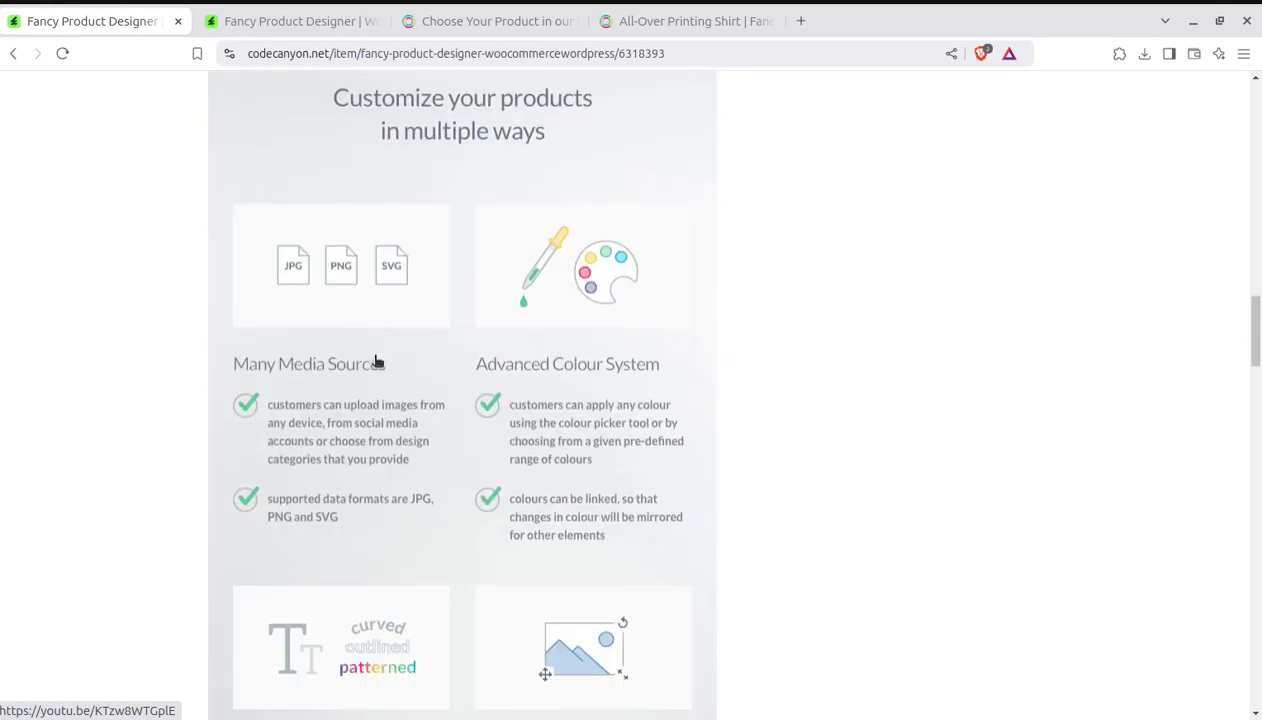
scroll(462, 326, "up", 1)
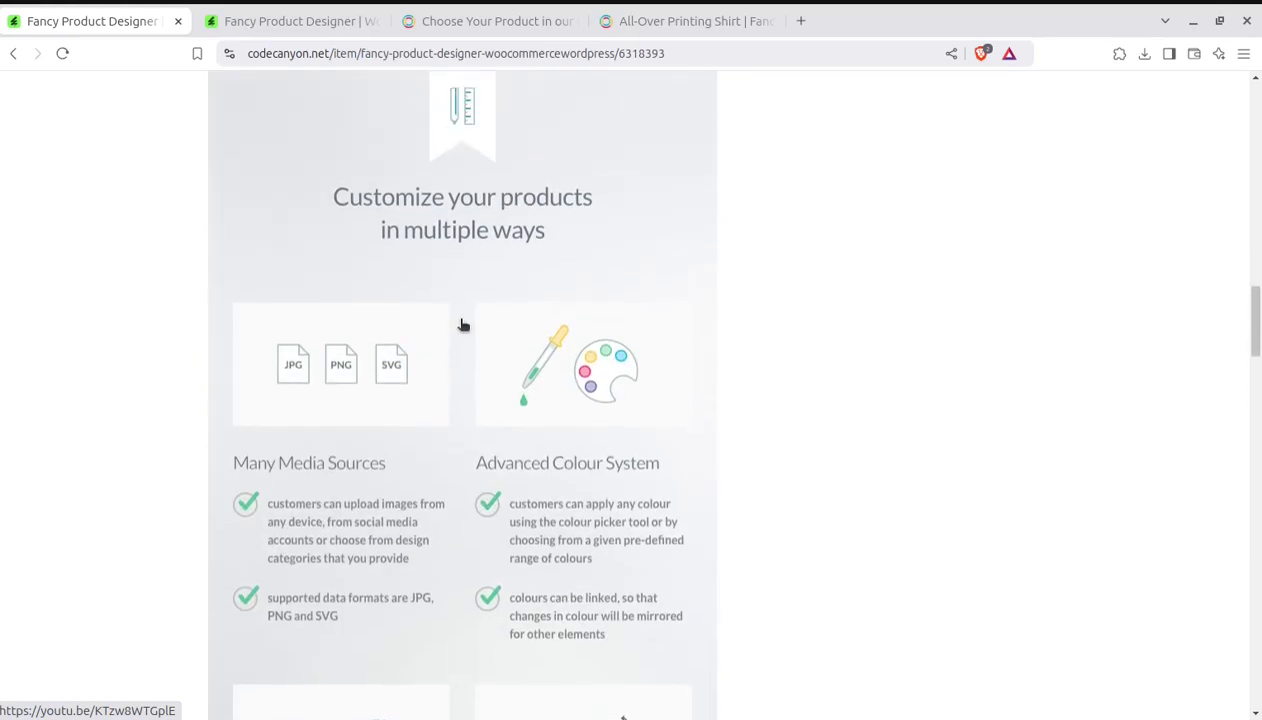
scroll(462, 325, "down", 4)
scroll(462, 325, "down", 3)
scroll(462, 325, "down", 5)
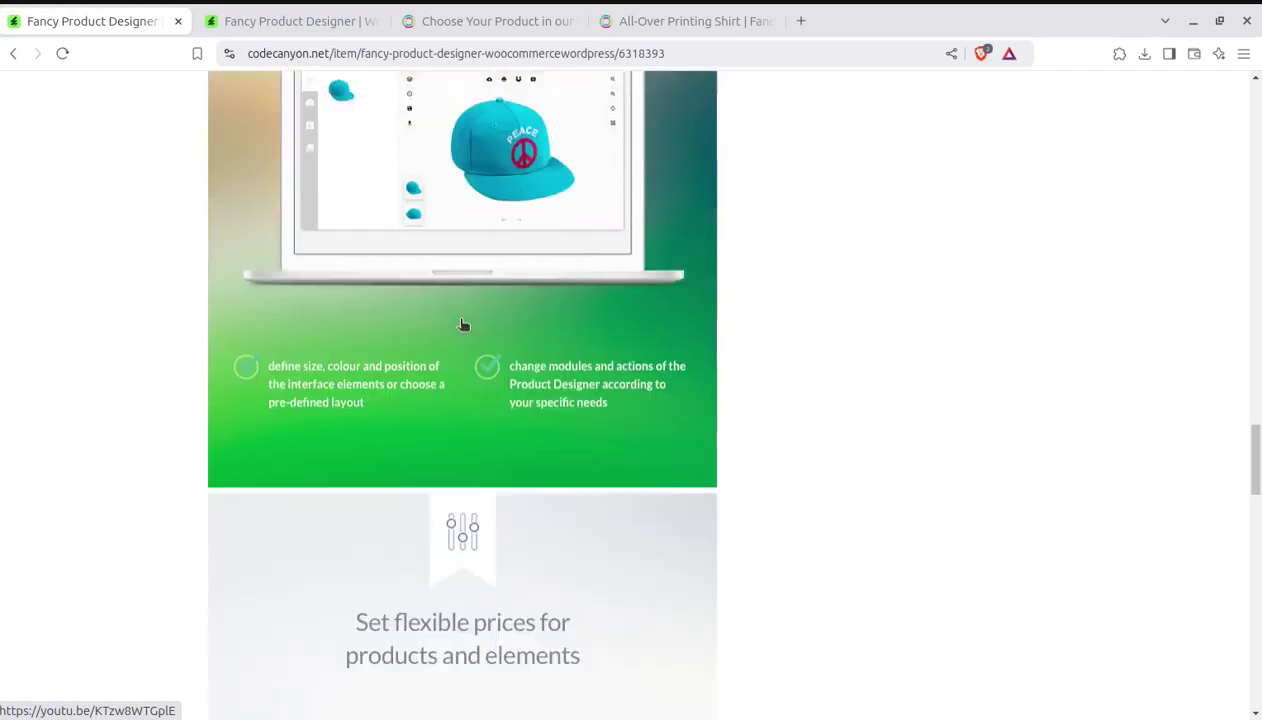
scroll(462, 325, "down", 5)
scroll(462, 325, "down", 4)
scroll(462, 325, "down", 3)
scroll(462, 325, "down", 2)
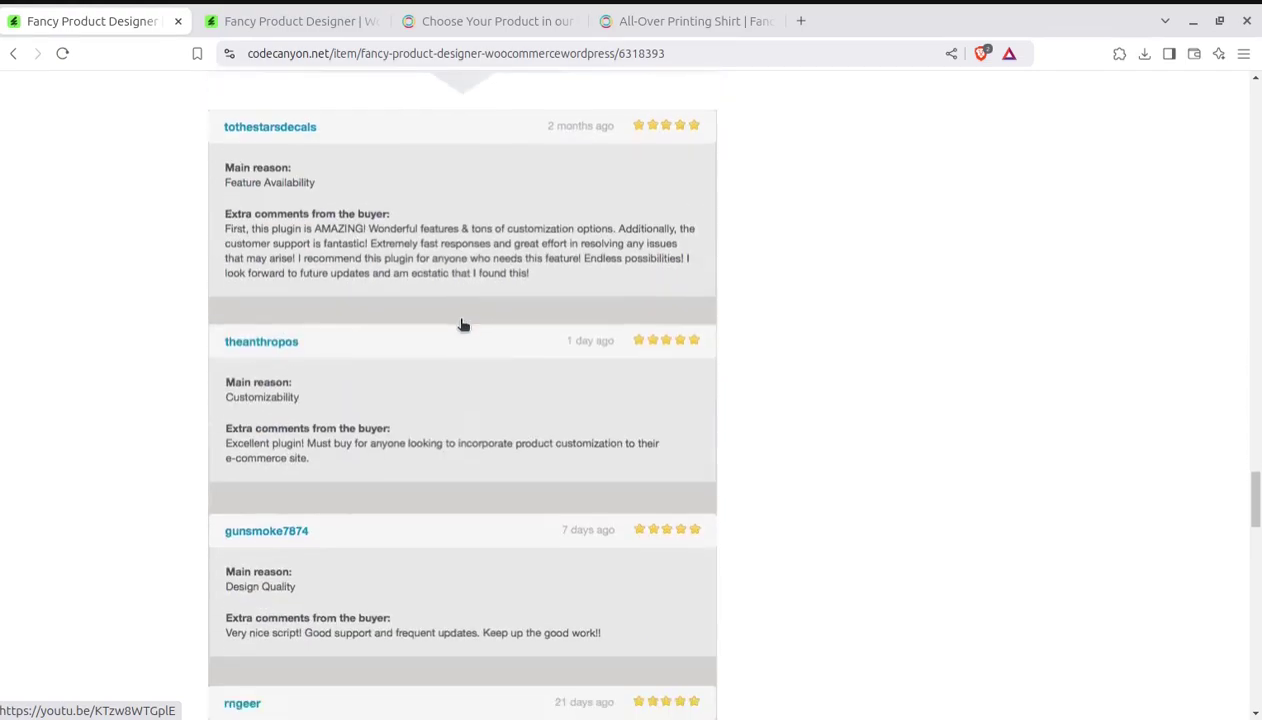
scroll(462, 325, "up", 1)
scroll(462, 325, "up", 4)
scroll(462, 325, "up", 5)
scroll(462, 325, "up", 5)
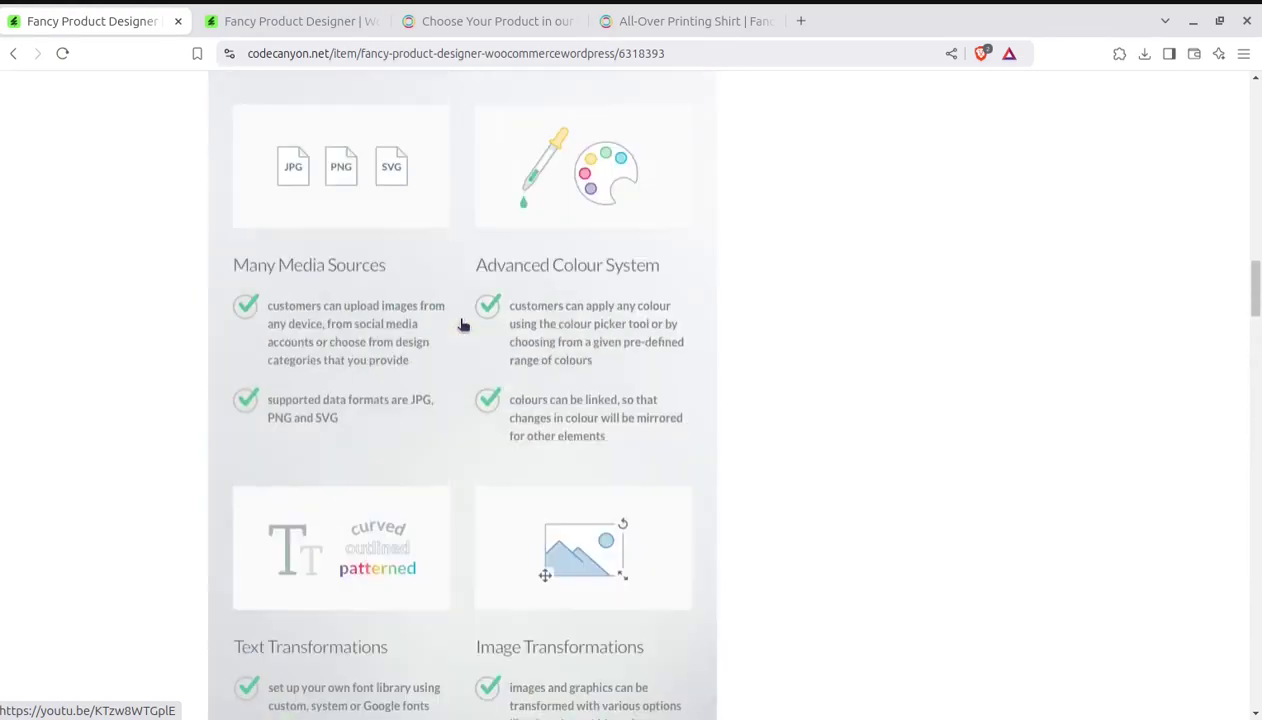
scroll(462, 325, "up", 5)
scroll(462, 325, "up", 10)
left_click(465, 21)
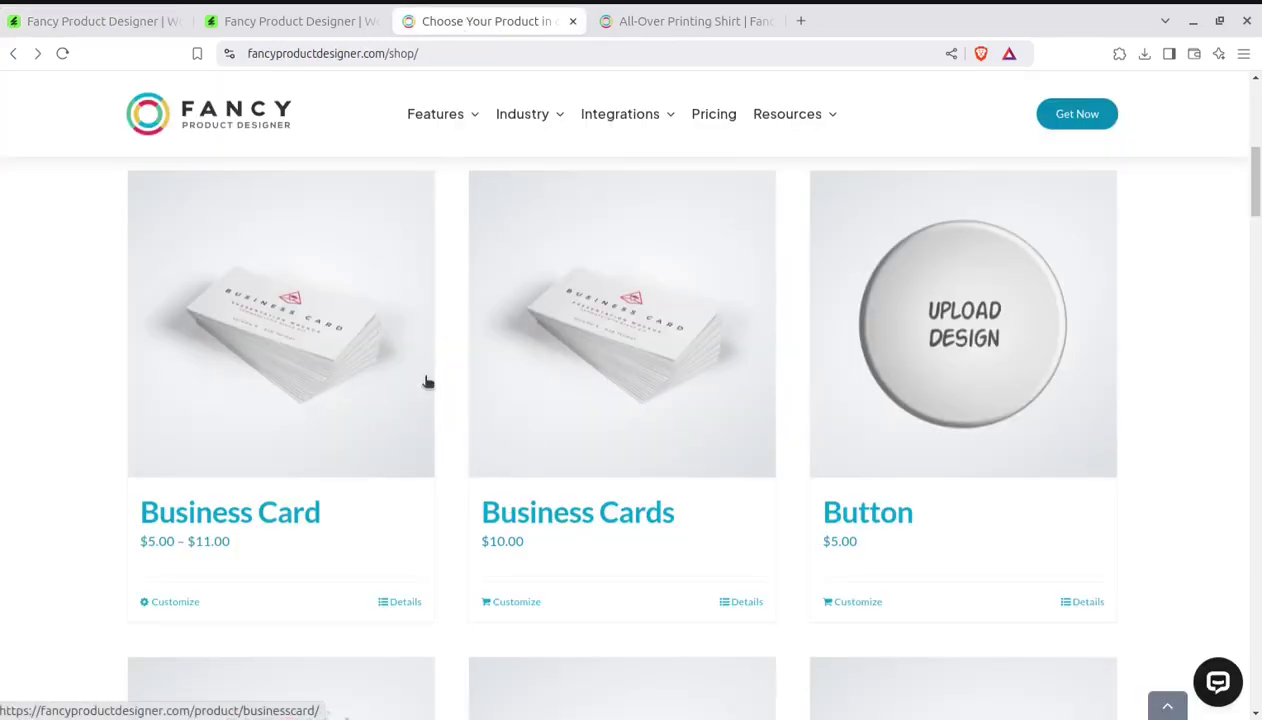
- On the All-Over Printing Shirt, move the bear image slightly lower
scroll(672, 405, "down", 5)
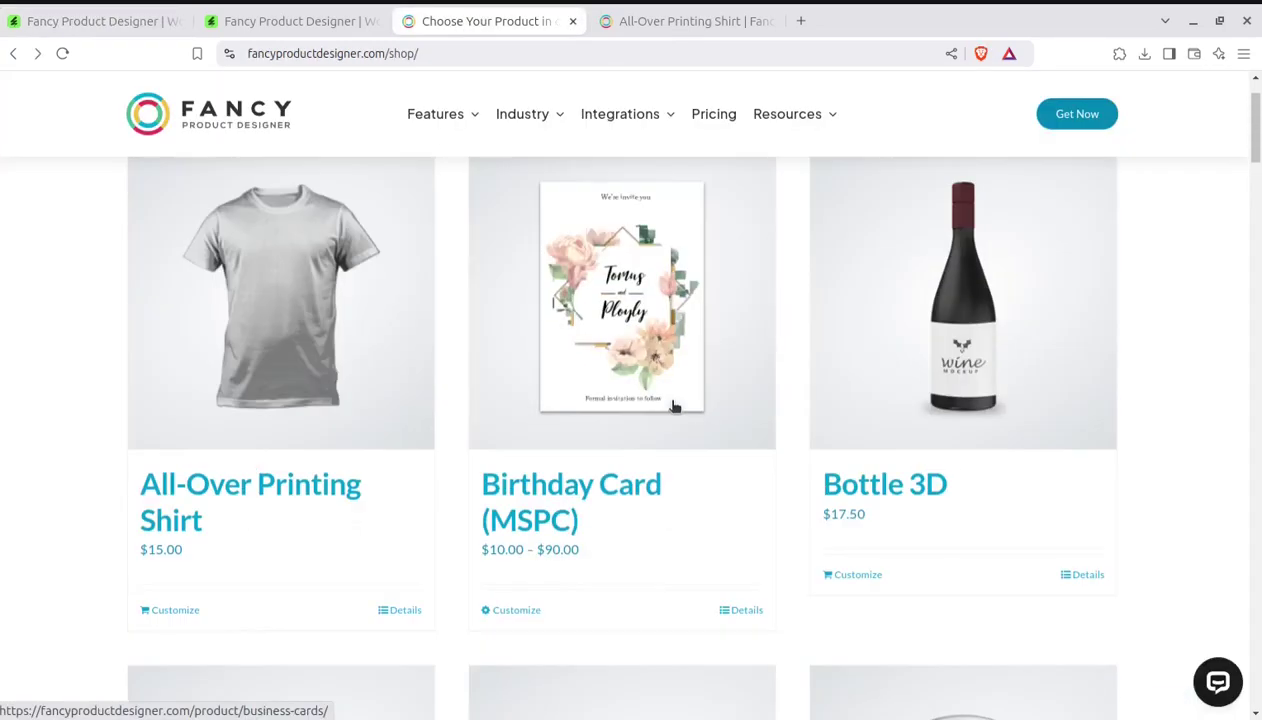
scroll(672, 405, "up", 1)
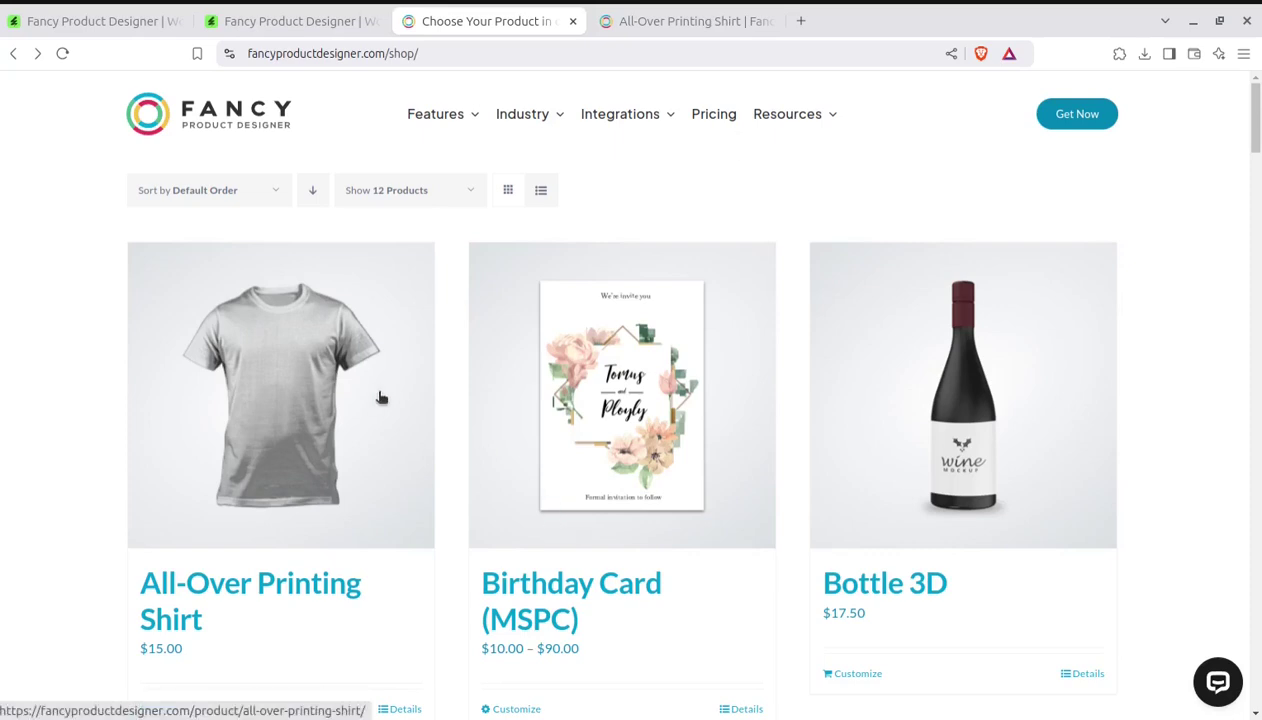
left_click(661, 21)
left_click_drag(600, 515, 609, 557)
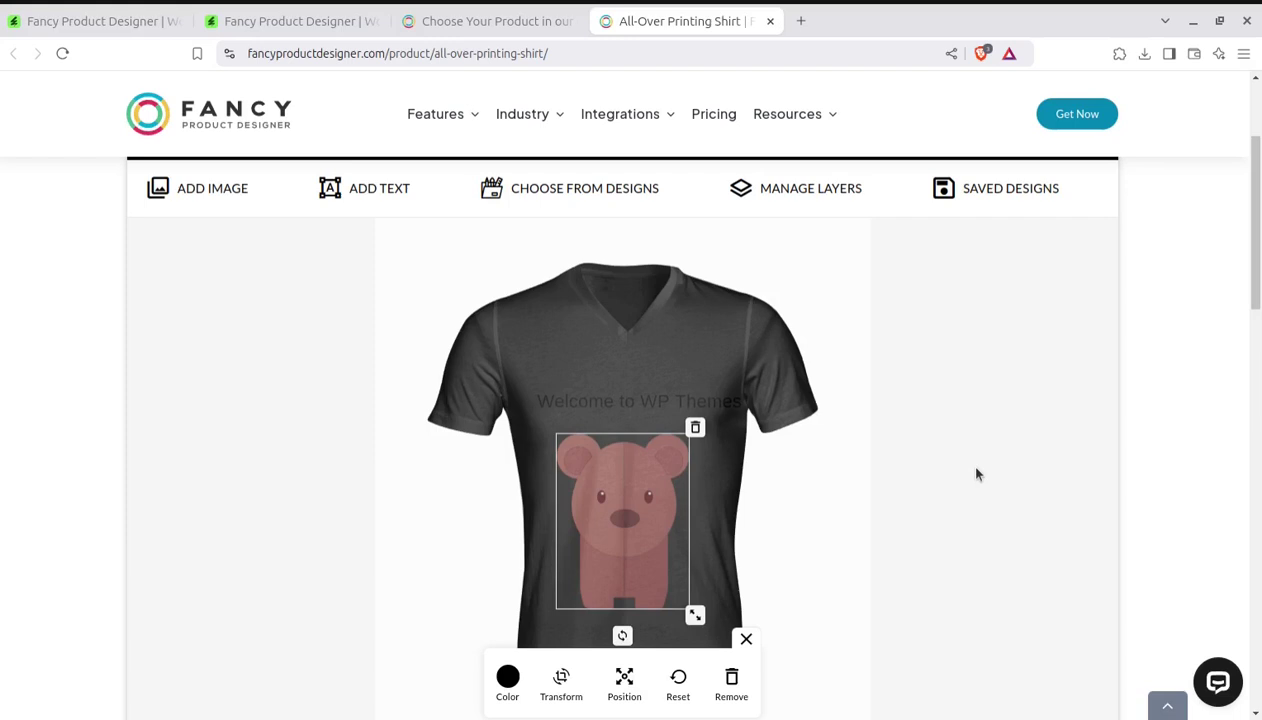
- Shrink the 'Welcome to WP Themes' text to 184x18px
left_click(716, 398)
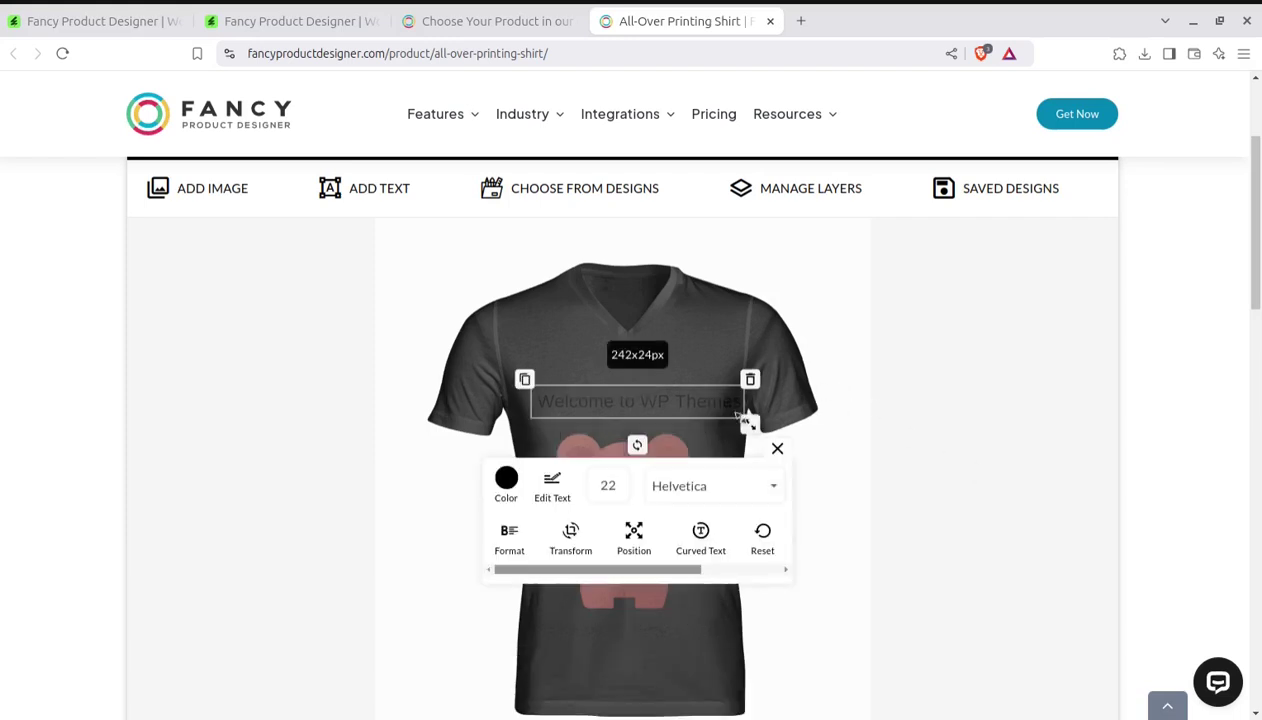
left_click(738, 426)
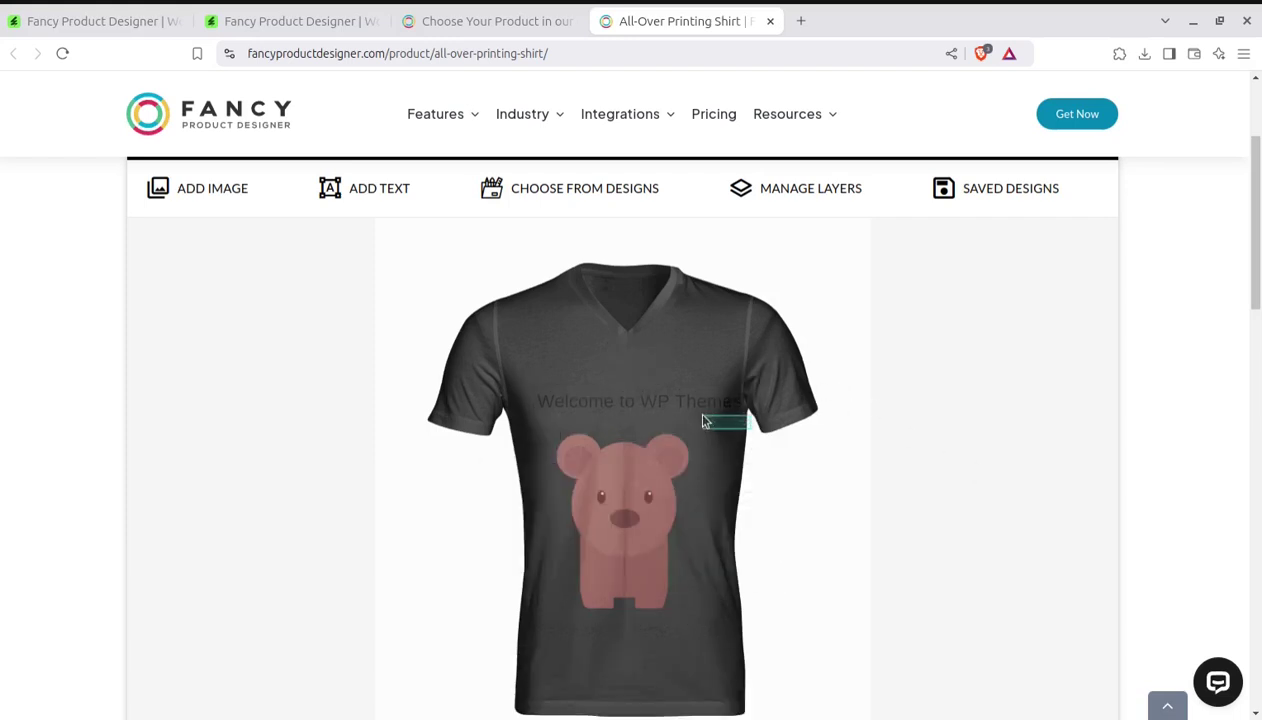
left_click(605, 405)
left_click_drag(746, 423, 708, 413)
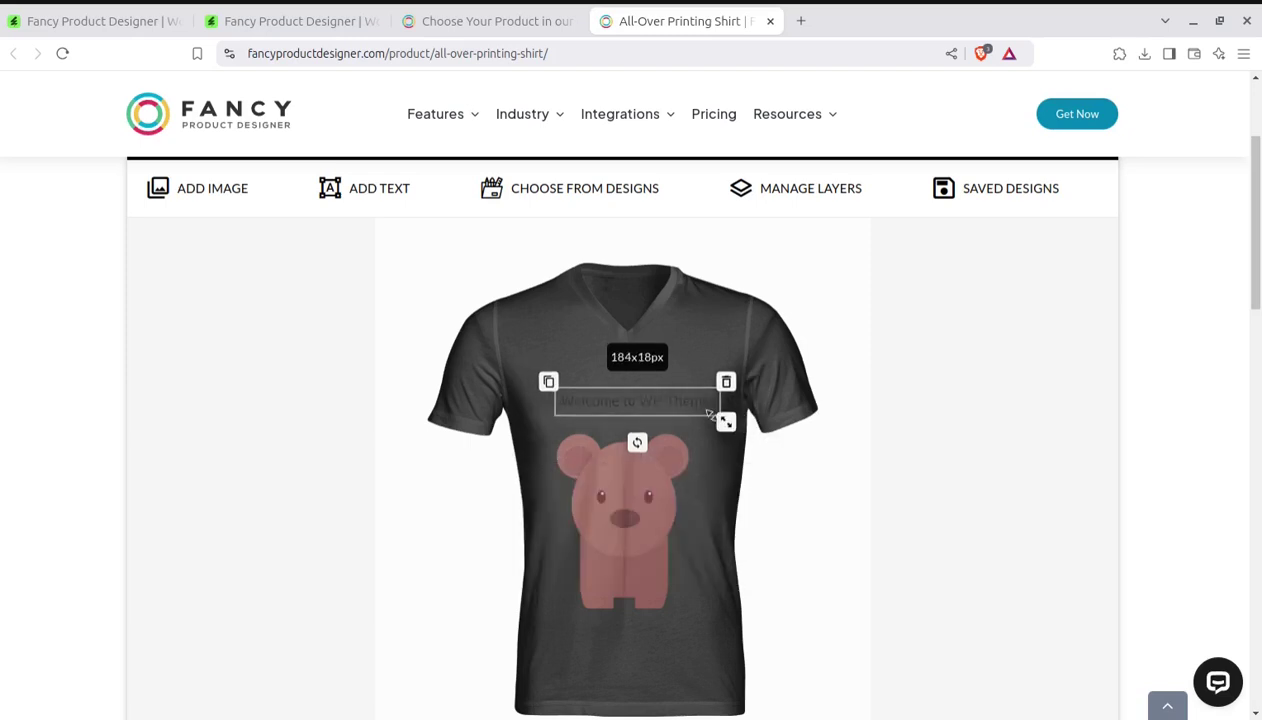